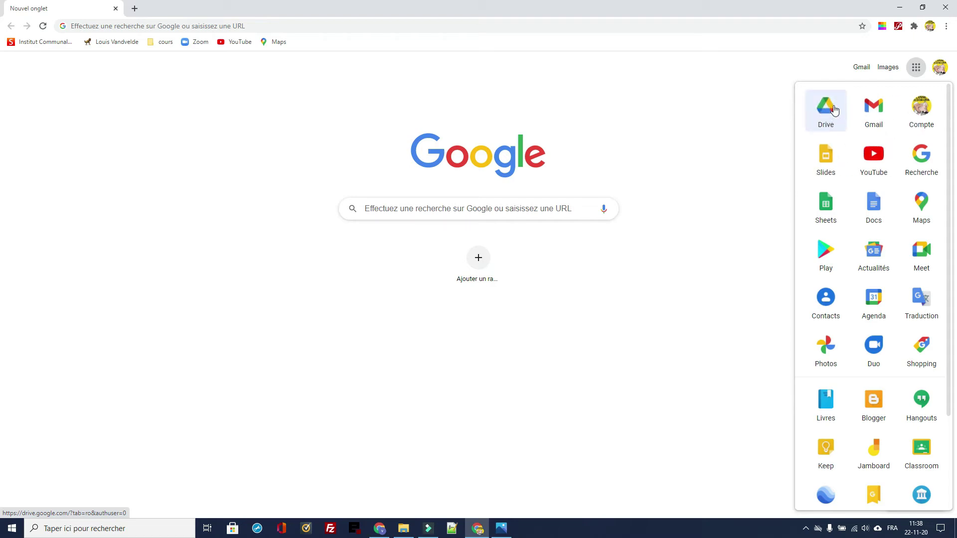
Open Google Drive from the Google apps and expand the Mon Drive folder tree.
click(830, 112)
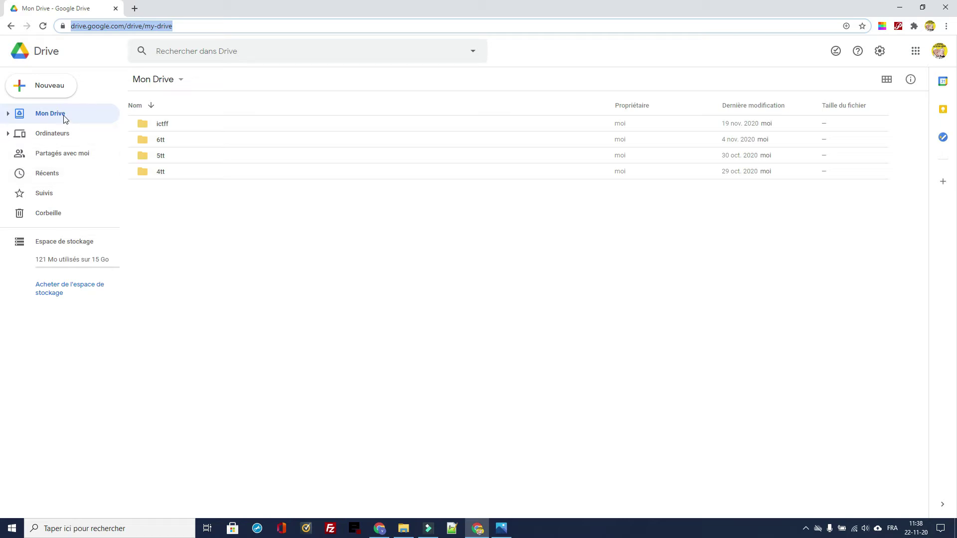
click(7, 115)
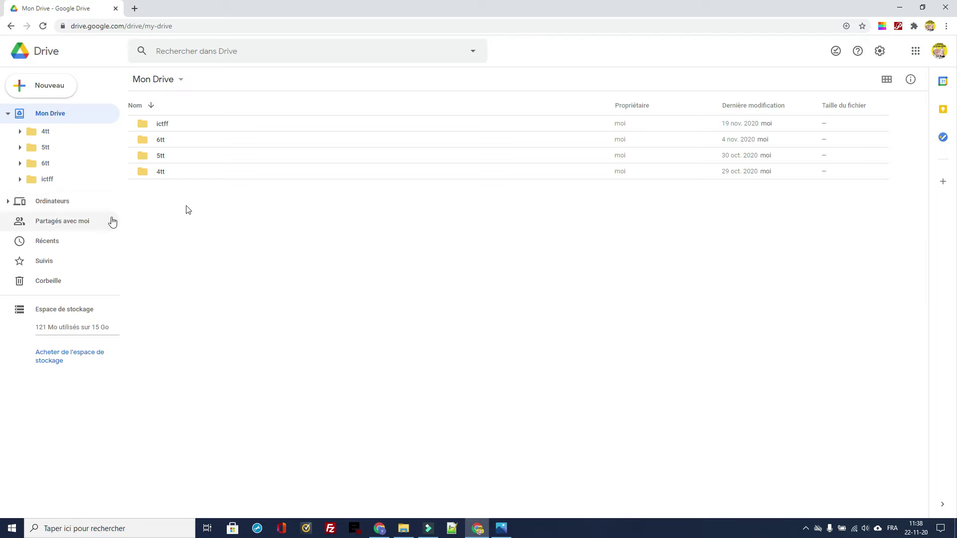
Look over the Drive settings options, the Récents list and the Suivis list.
click(879, 52)
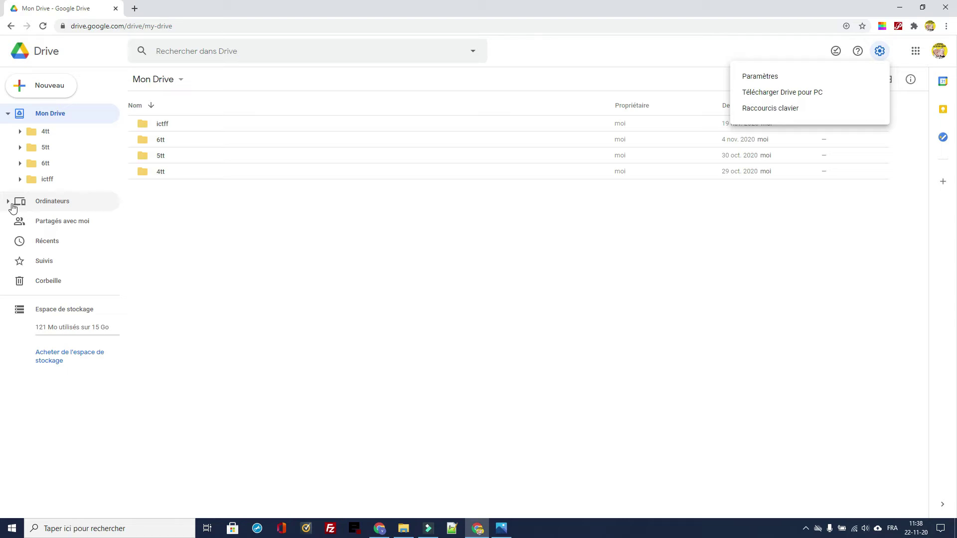
click(44, 242)
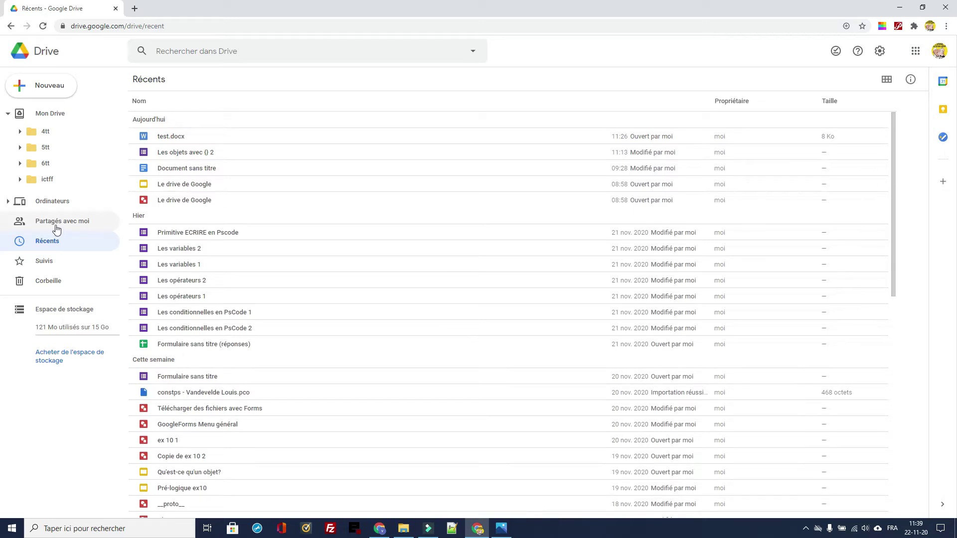
click(45, 262)
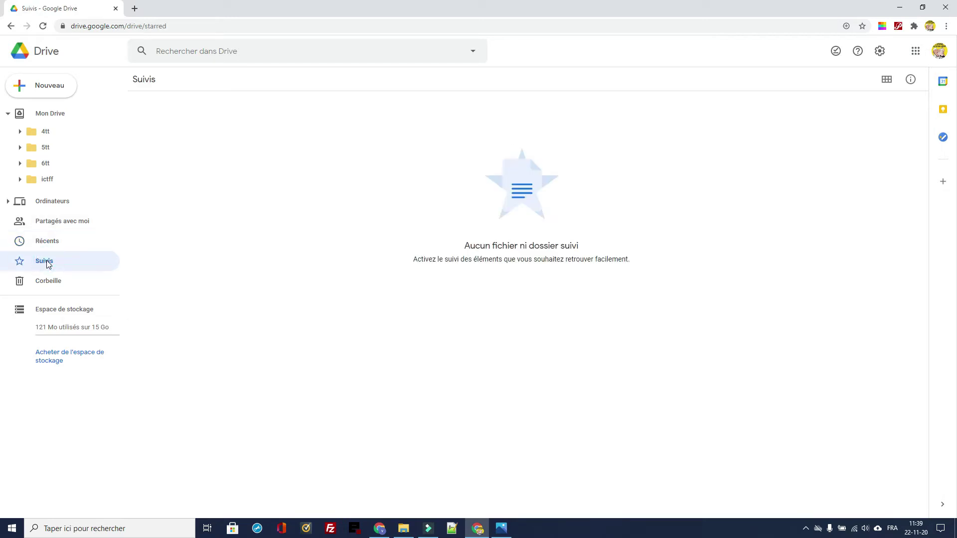
Add the form "Les adresses relatives et absolues" from 4tt > les liens hypertextes to the favourites.
click(45, 132)
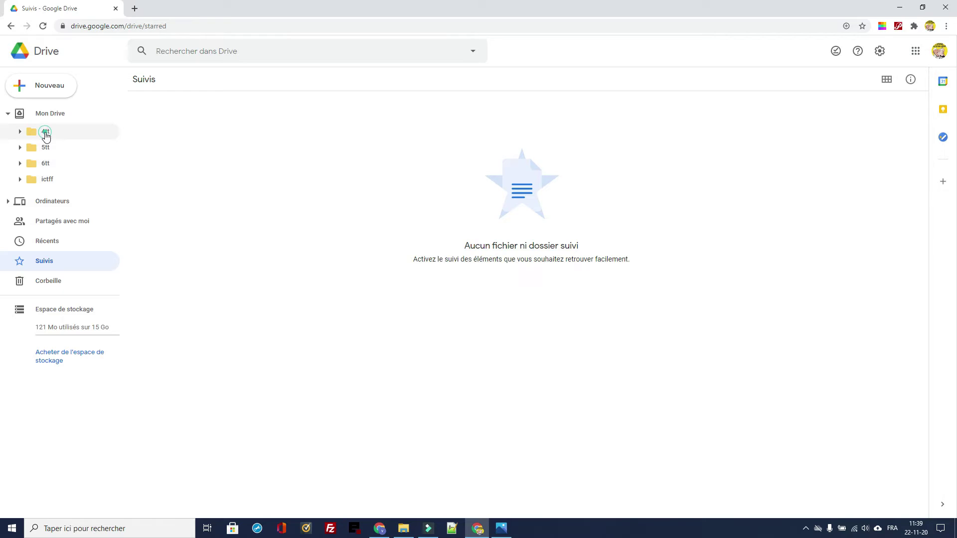
double_click(187, 128)
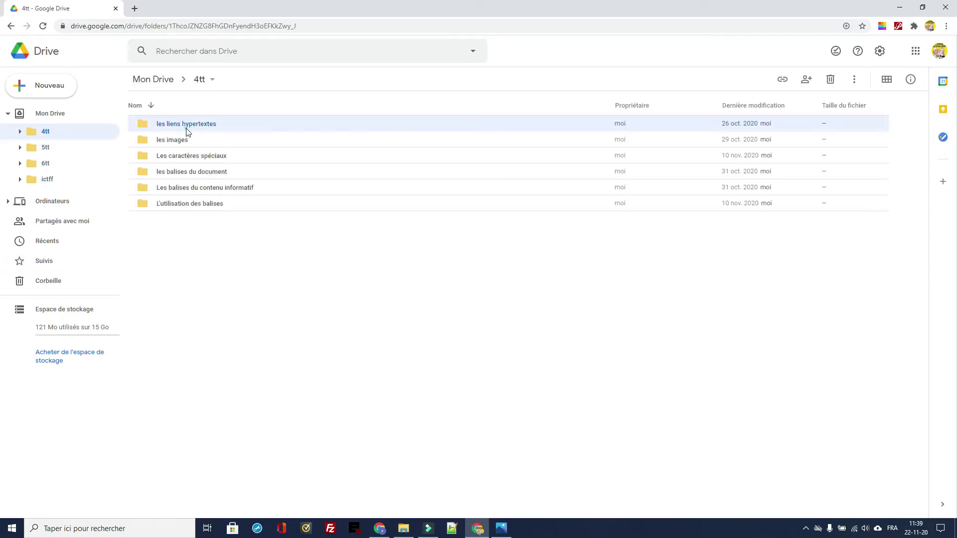
right_click(191, 127)
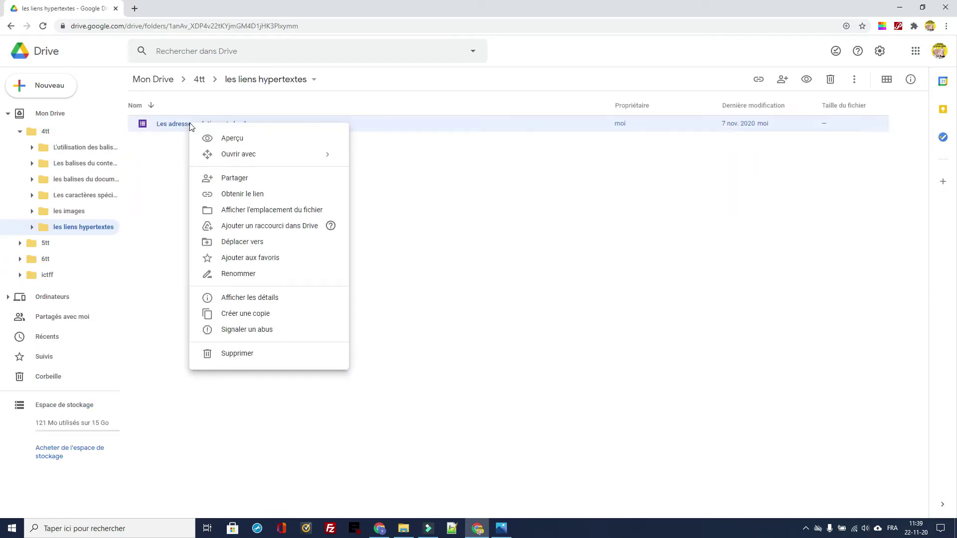
click(246, 260)
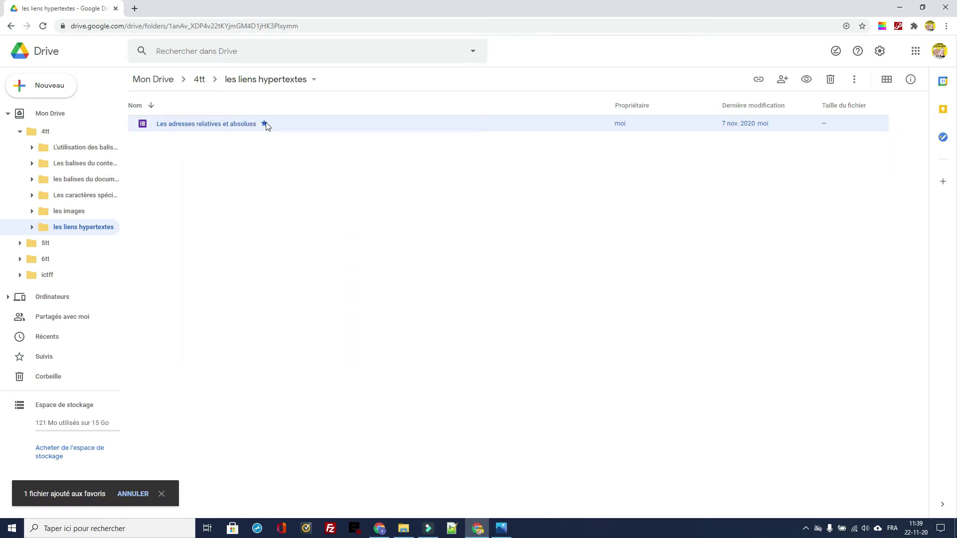
View the Suivis list and select "Les adresses relatives et absolues" to show its folder path.
click(55, 355)
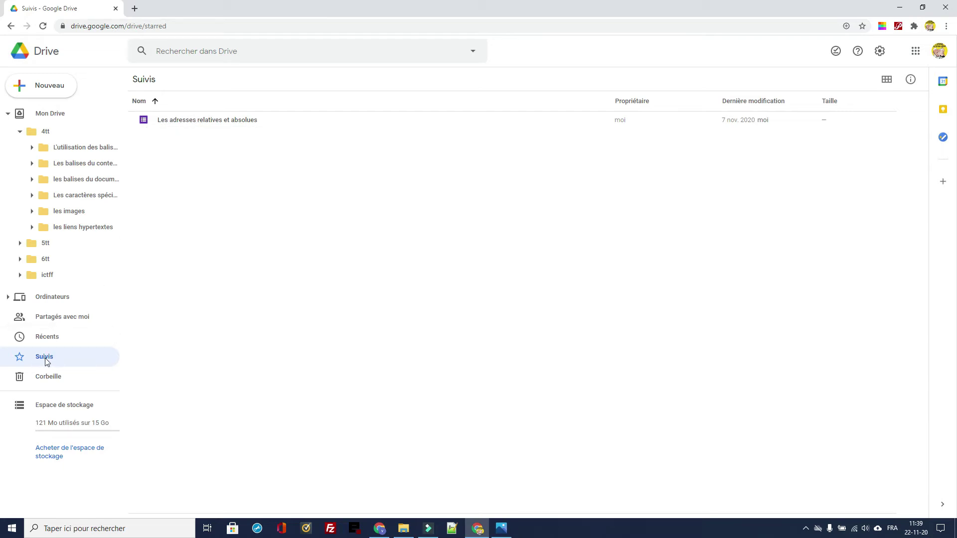
click(203, 121)
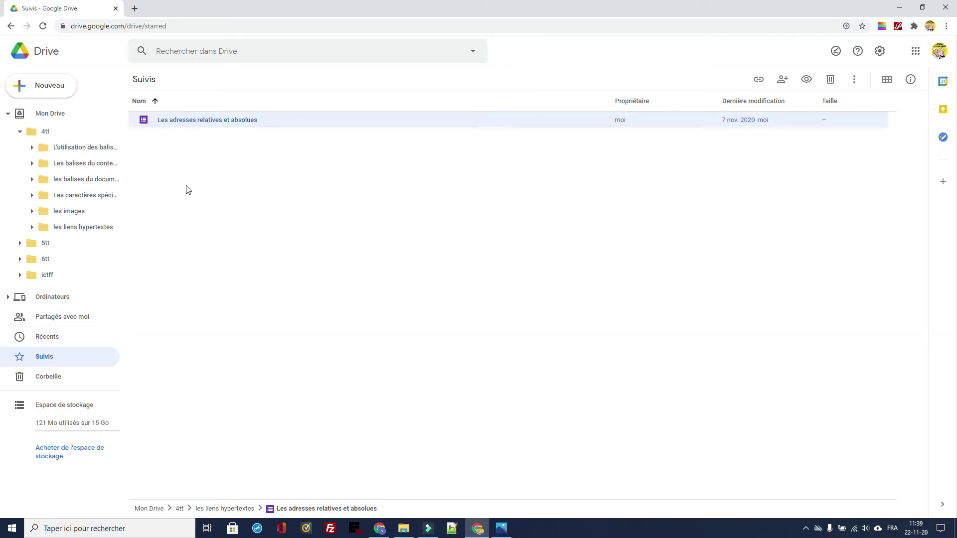
Browse the first subfolders of 4tt and return to the Suivis list.
click(91, 147)
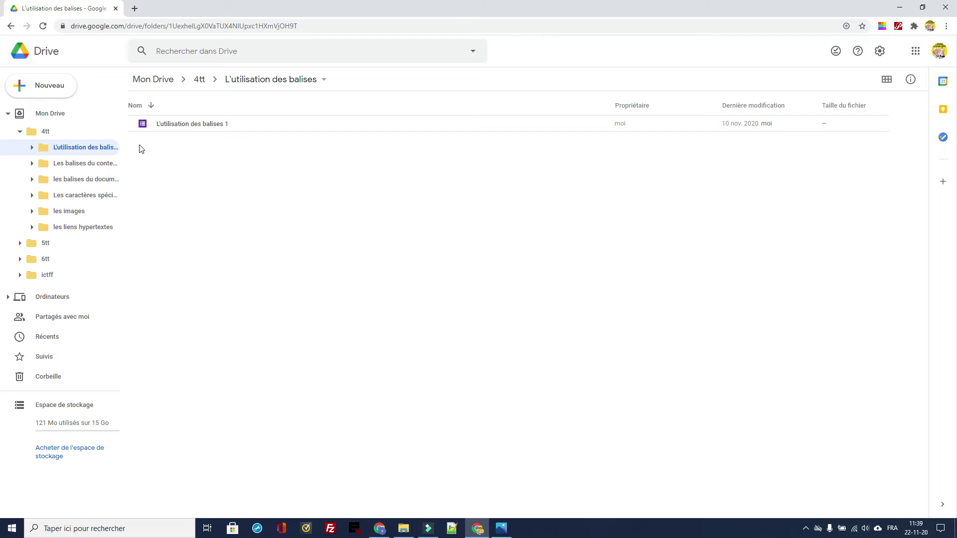
click(100, 164)
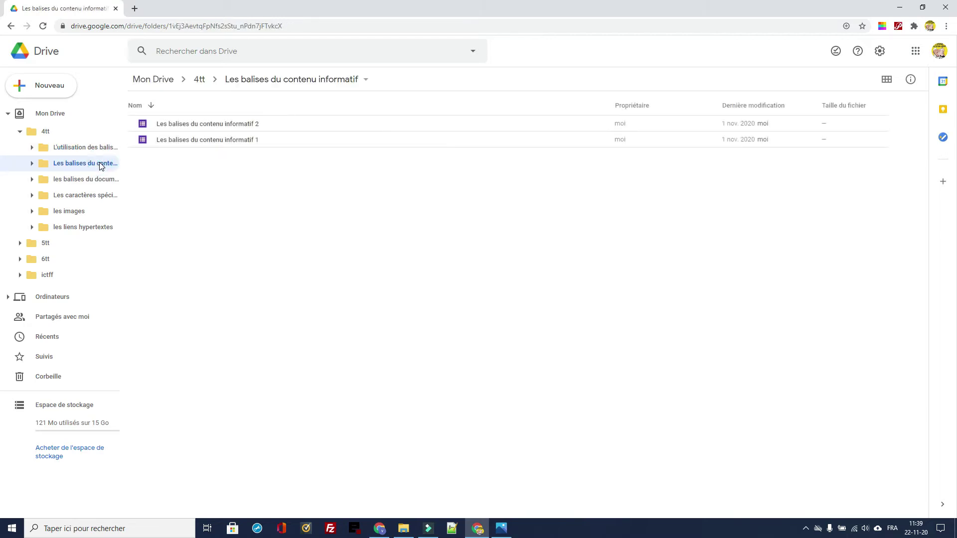
click(92, 180)
click(86, 147)
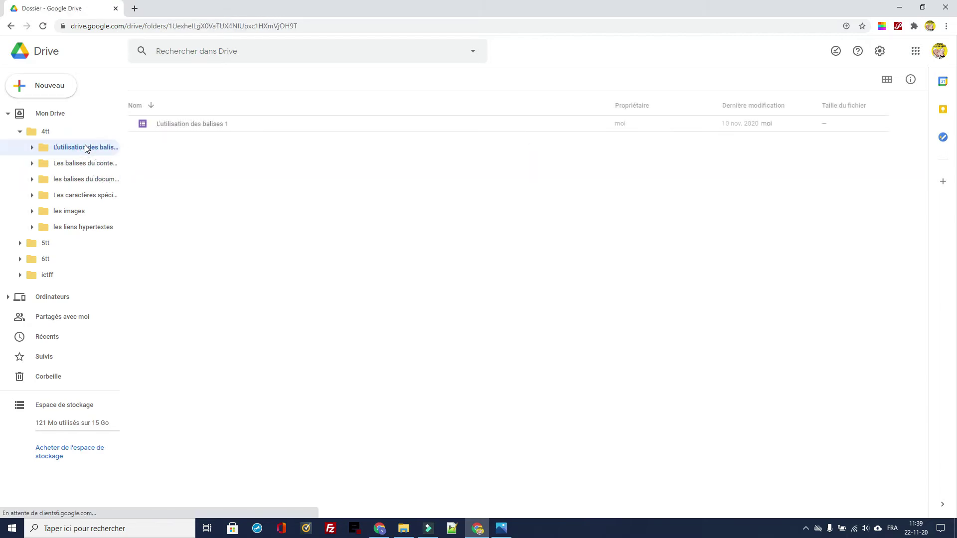
click(47, 357)
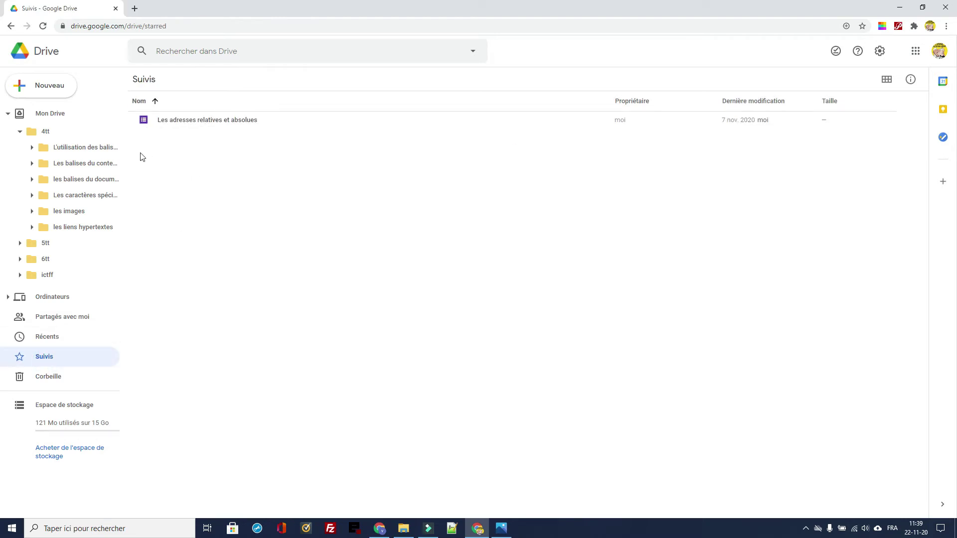
Remove "Les adresses relatives et absolues" in les liens hypertextes from the favourites and collapse the 4tt folder tree.
click(85, 232)
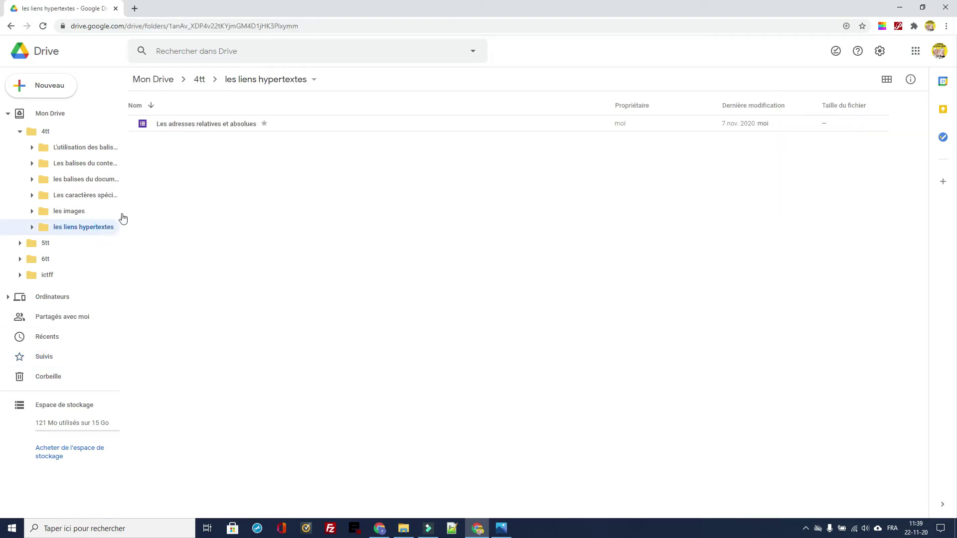
right_click(247, 129)
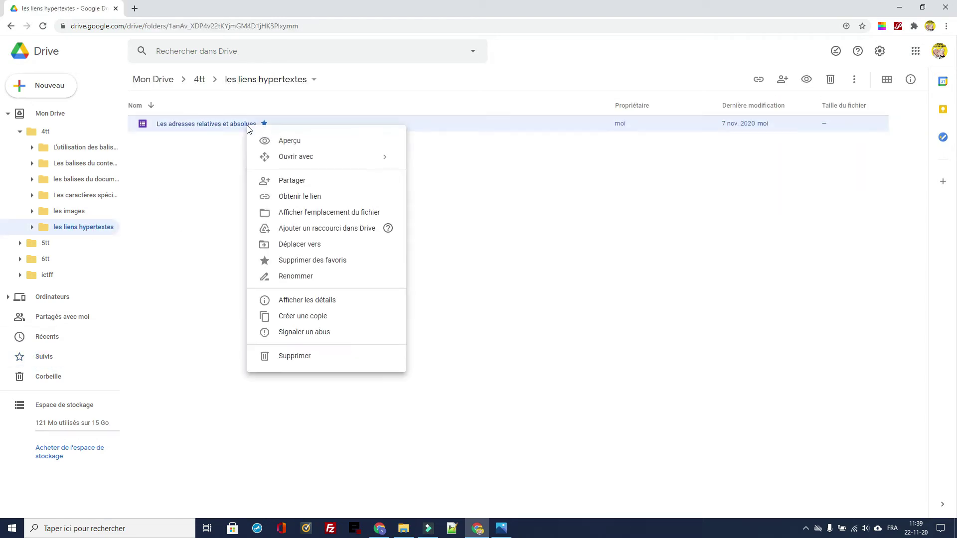
click(281, 261)
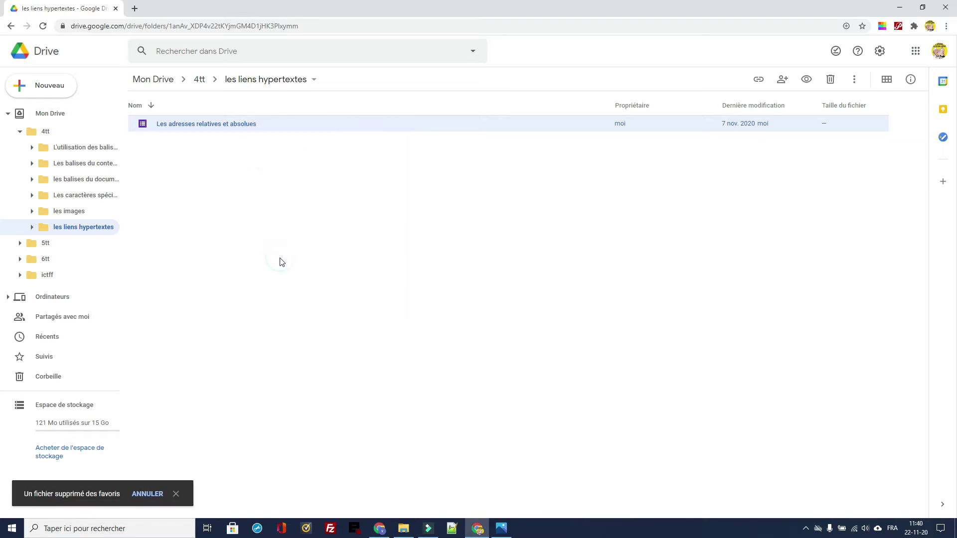
click(21, 132)
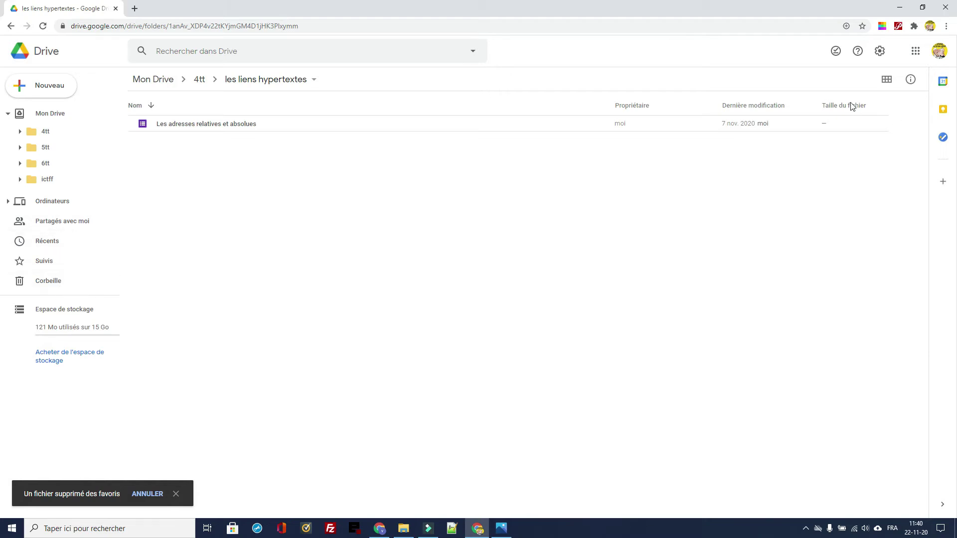
Examine the Corbeille and its option to empty it permanently, cancelling the deletion.
click(53, 282)
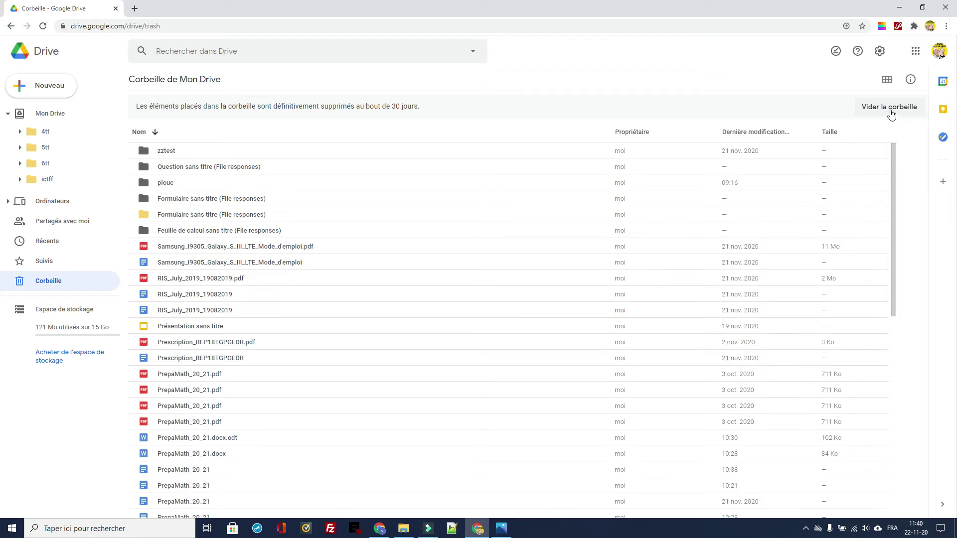
click(888, 110)
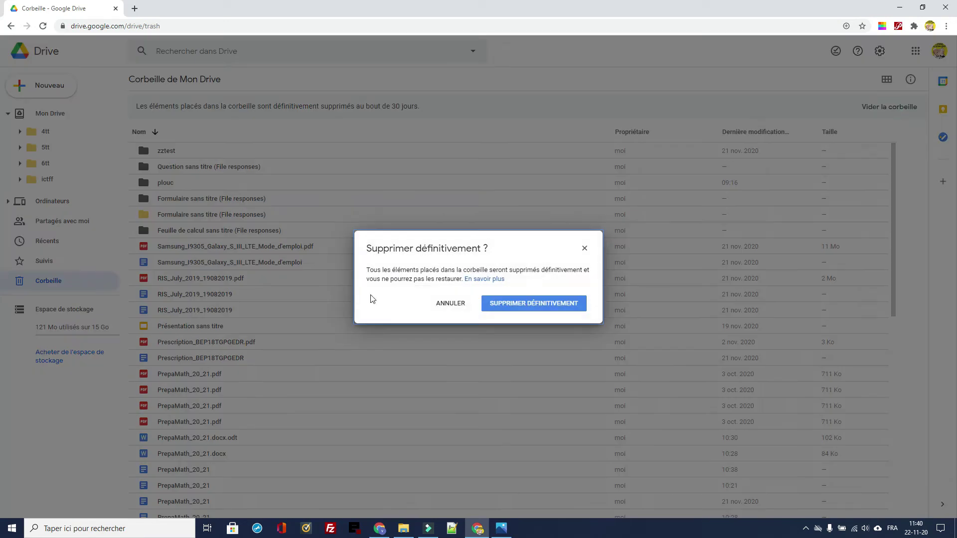
click(451, 303)
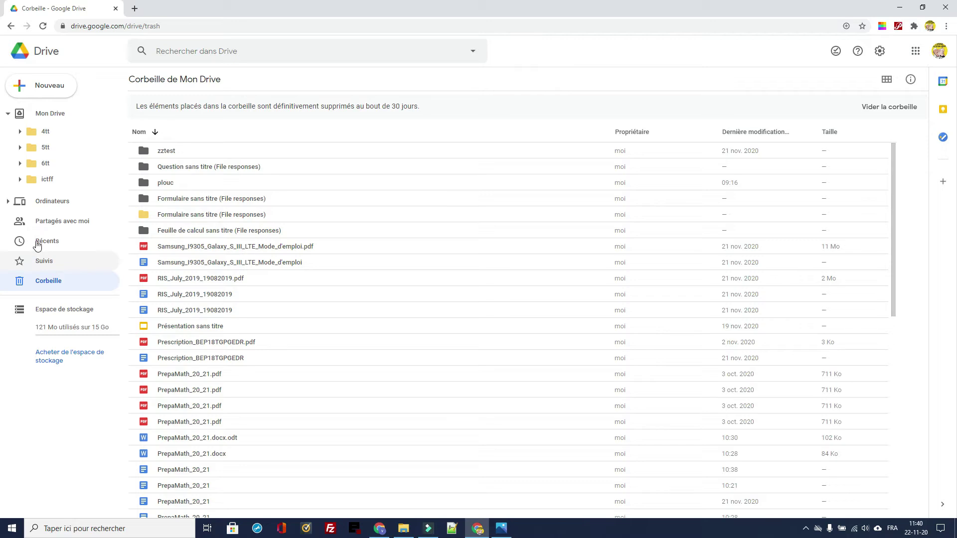
Return to Mon Drive and view the Google One storage plans and prices, closing that page when finished.
click(30, 121)
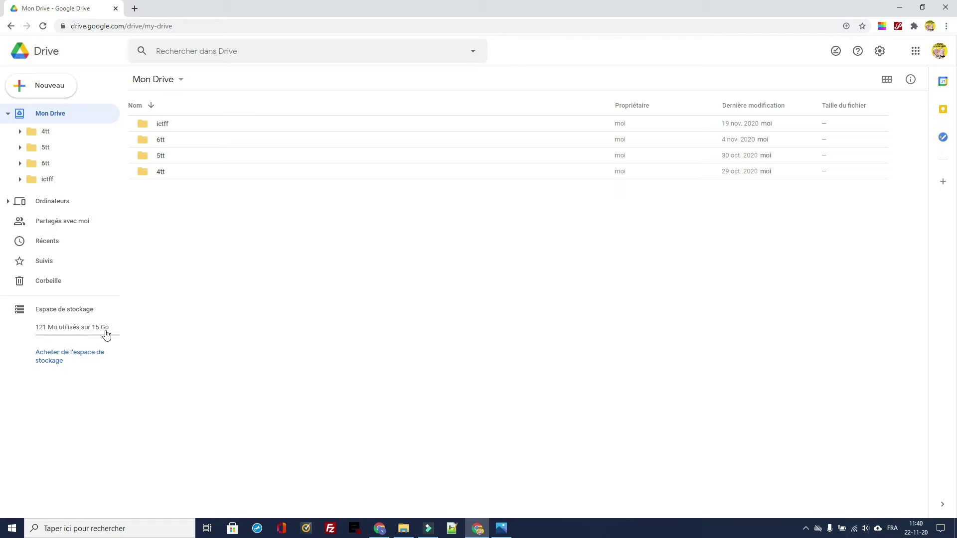
click(60, 357)
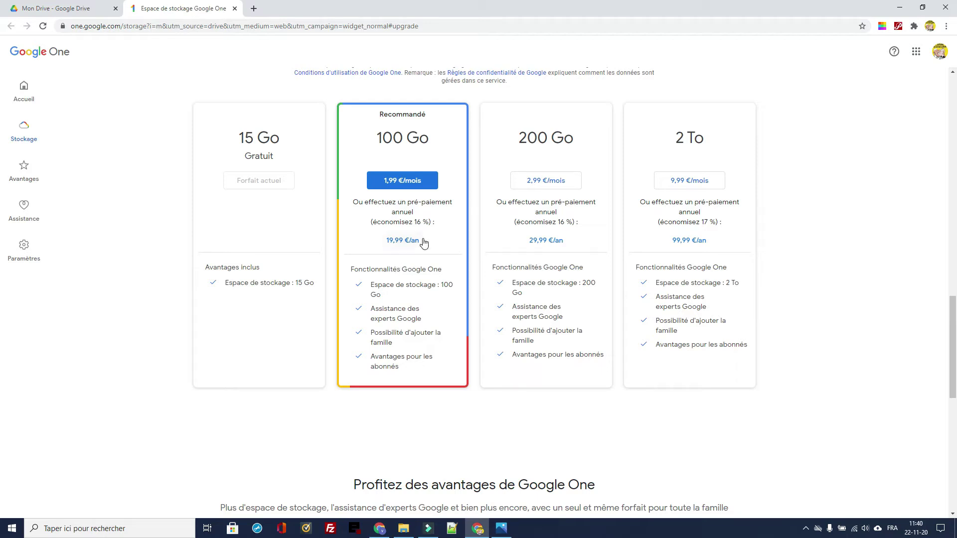
scroll(424, 242, up, 1)
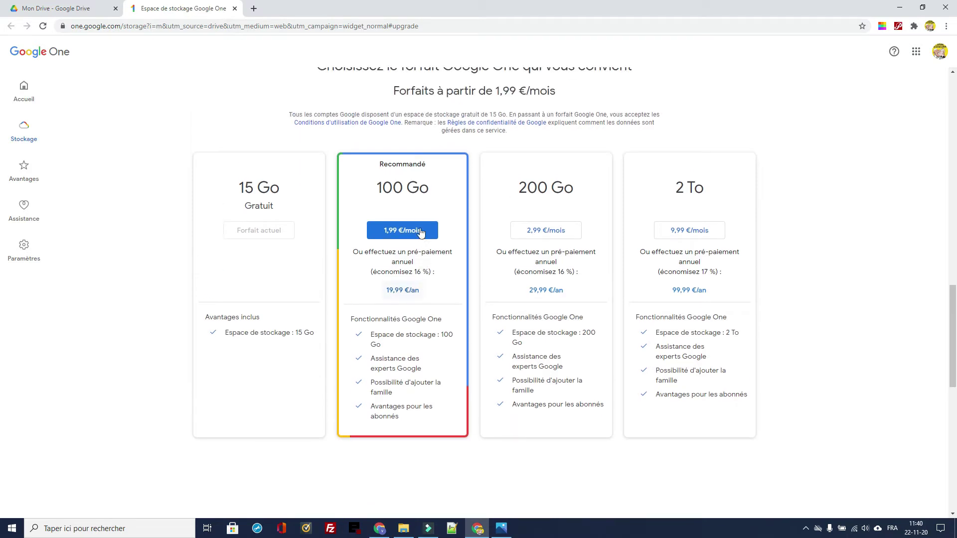
click(234, 9)
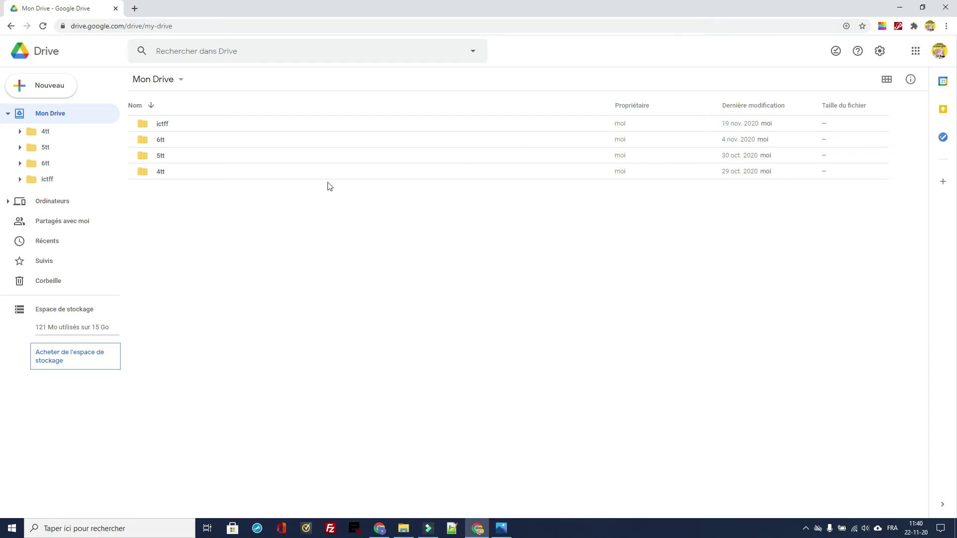
Open the Les objets folder inside 6tt and select the form "Les objets avec {} 1".
double_click(156, 141)
double_click(165, 128)
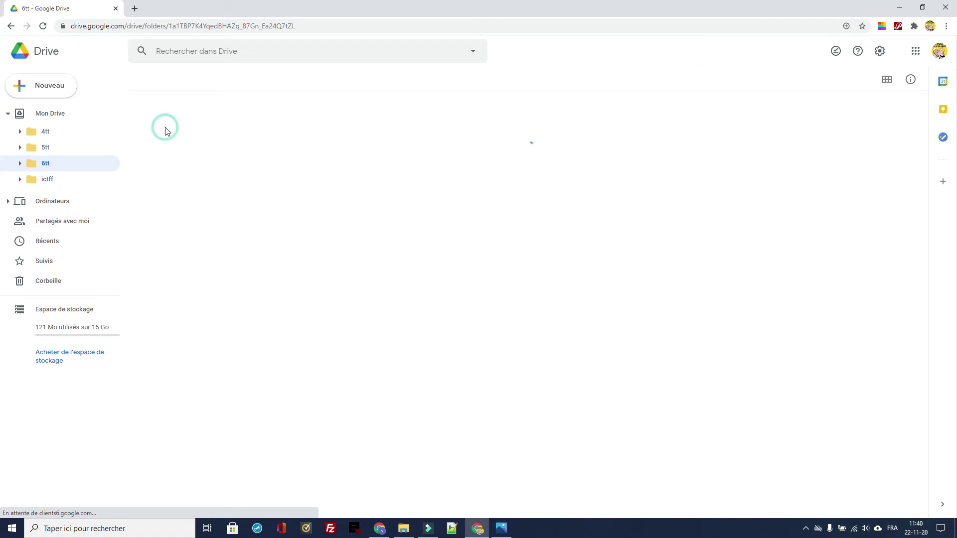
click(167, 156)
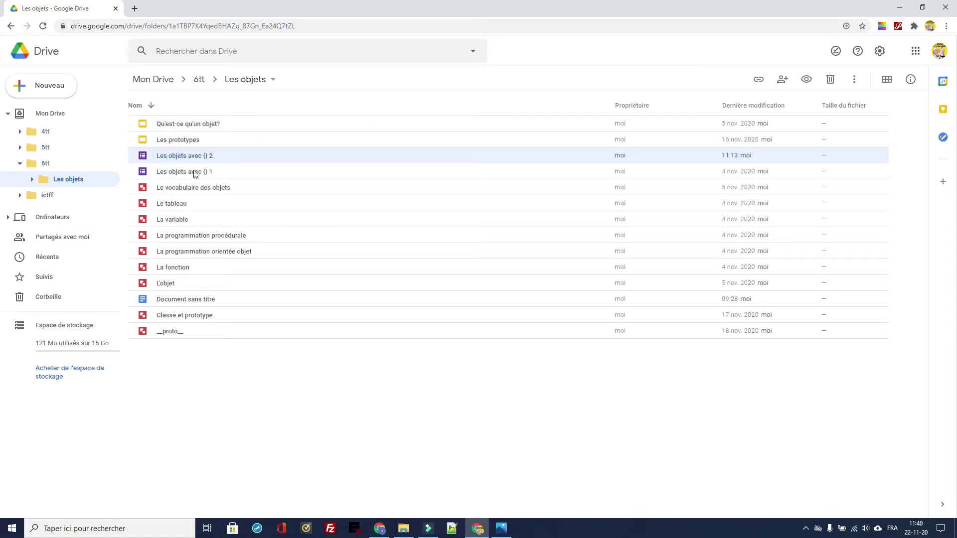
click(178, 173)
click(183, 141)
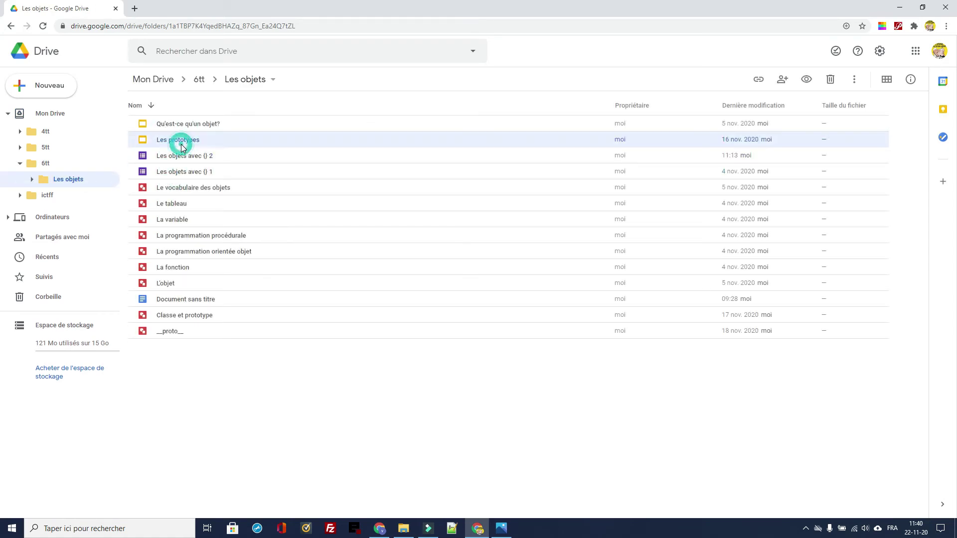
click(186, 220)
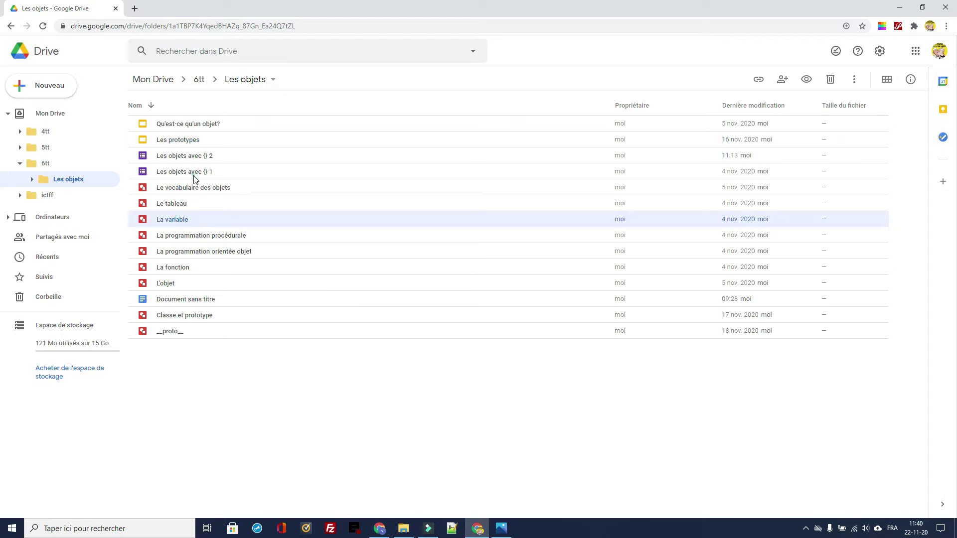
click(192, 172)
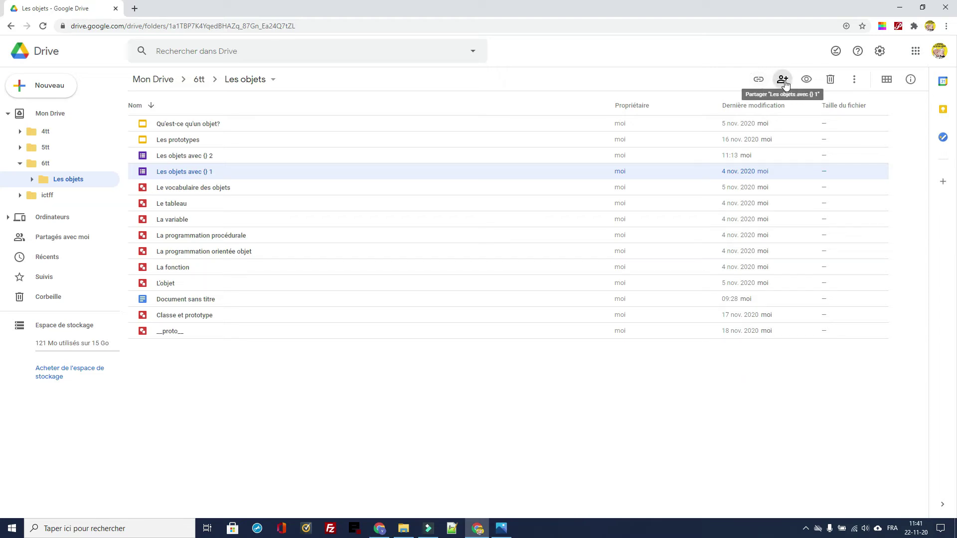
Select the form "Les objets avec {} 2" and examine the file actions available for it.
click(215, 159)
right_click(216, 158)
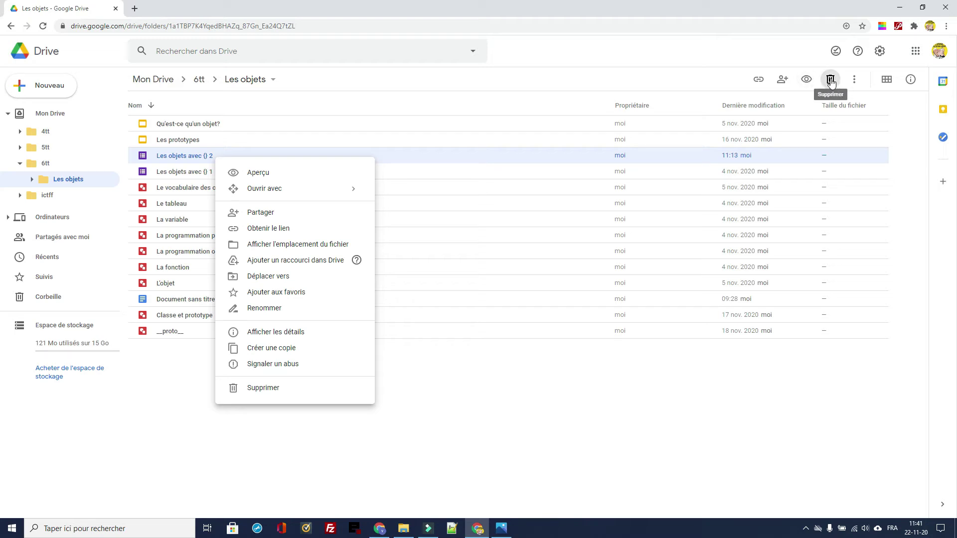
click(854, 82)
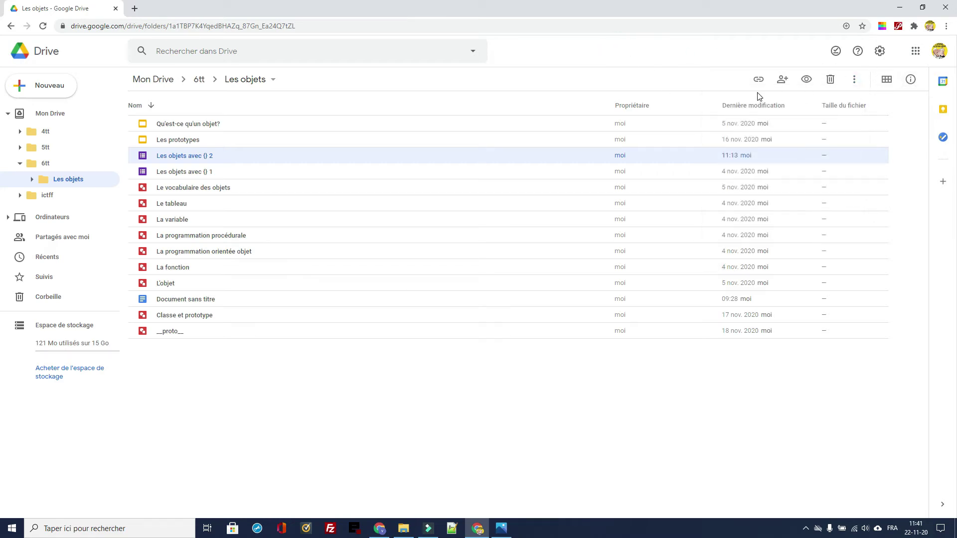
Show the details of "Les objets avec {} 2" and its activity history.
click(912, 81)
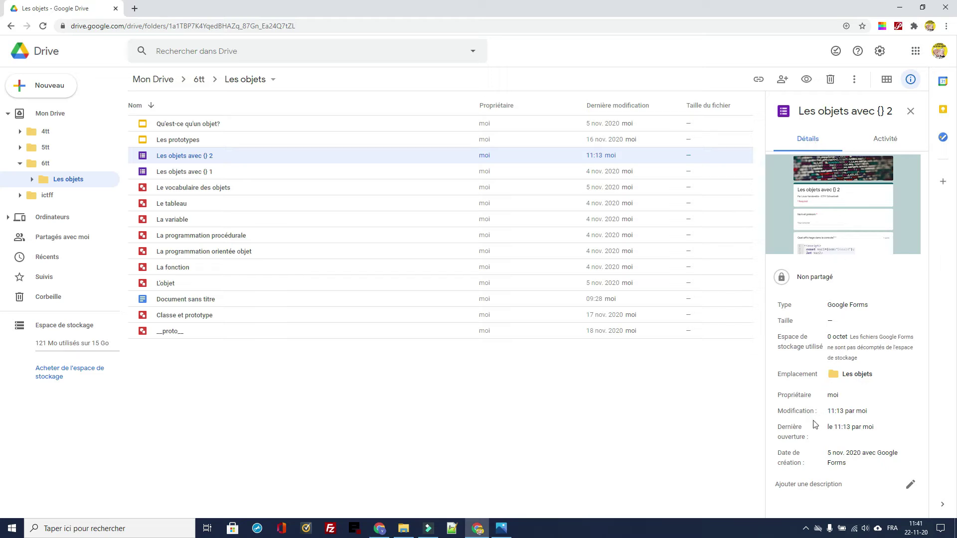
click(888, 139)
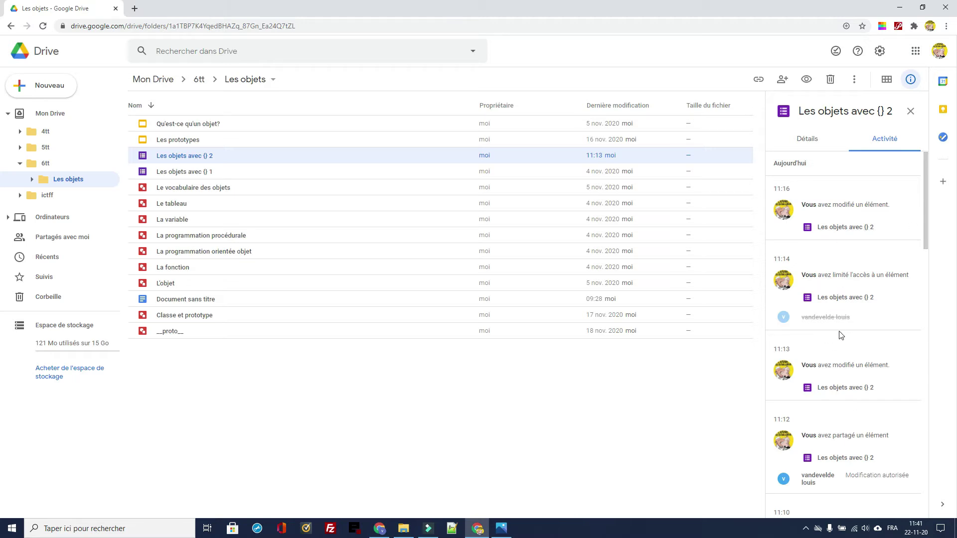
Close the file details and examine the item types that can be created, including the additional Google apps.
click(911, 110)
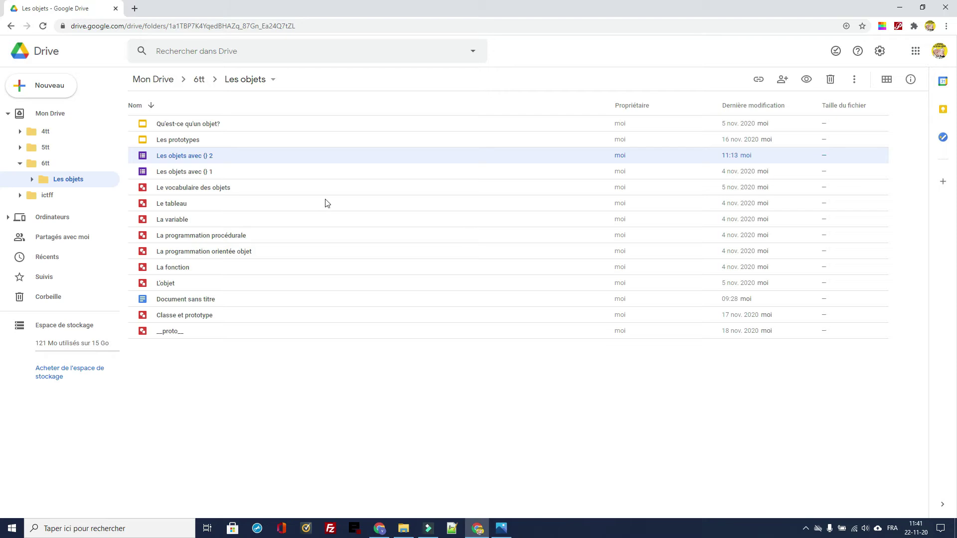
click(34, 89)
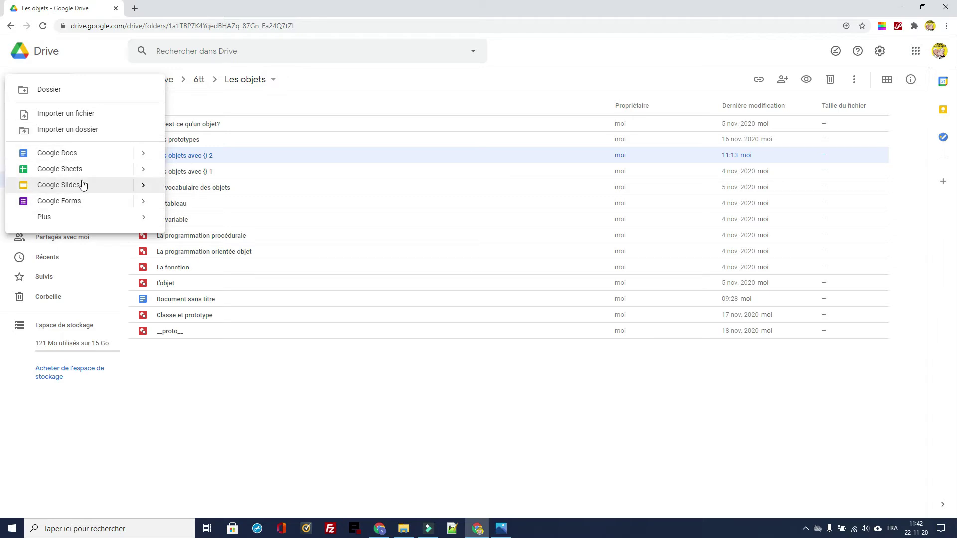
mouse_move(118, 217)
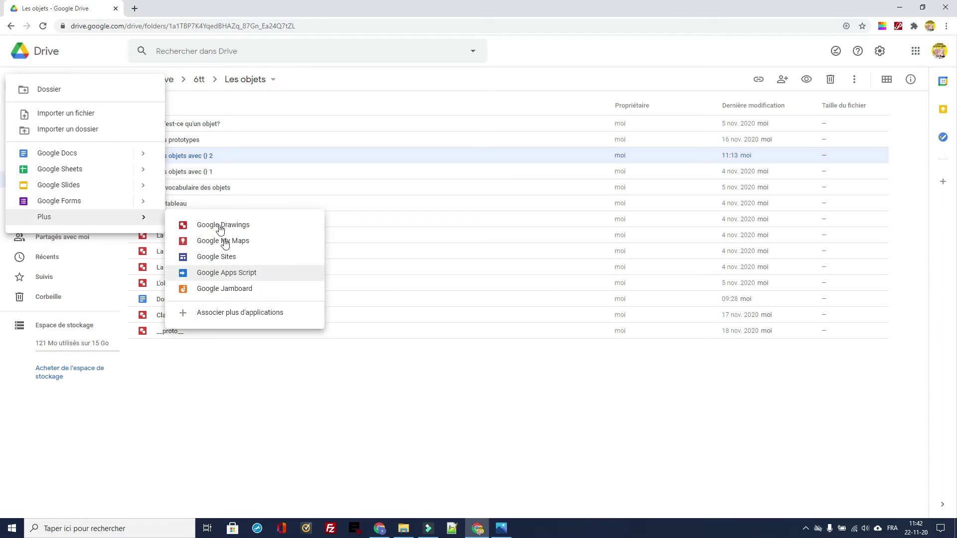
click(261, 365)
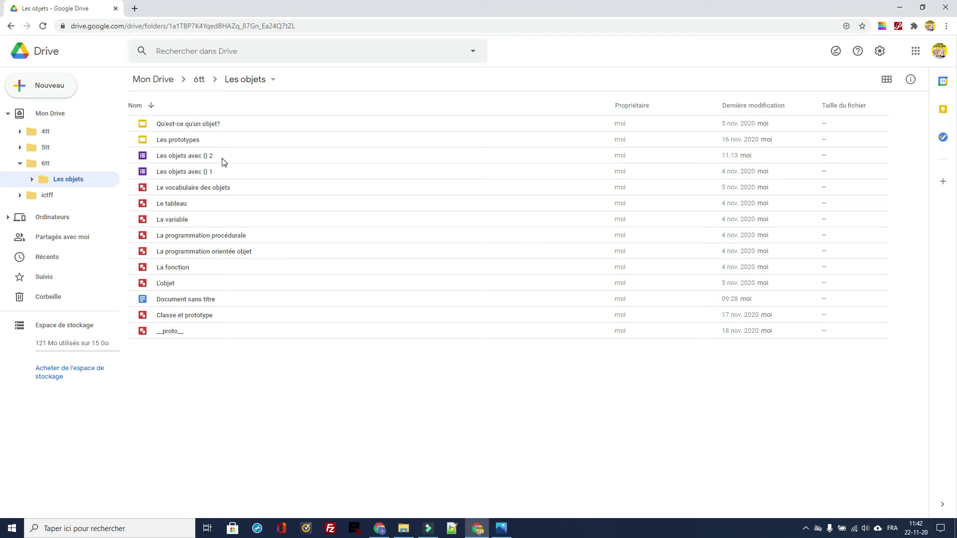
click(503, 529)
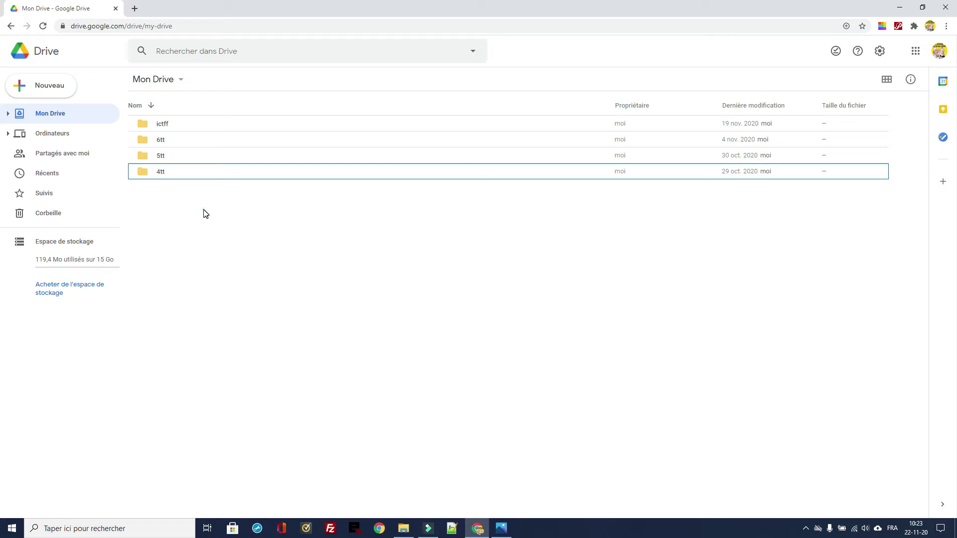
Expand the Mon Drive folder tree and create a blank Google Docs document in Mon Drive.
click(205, 214)
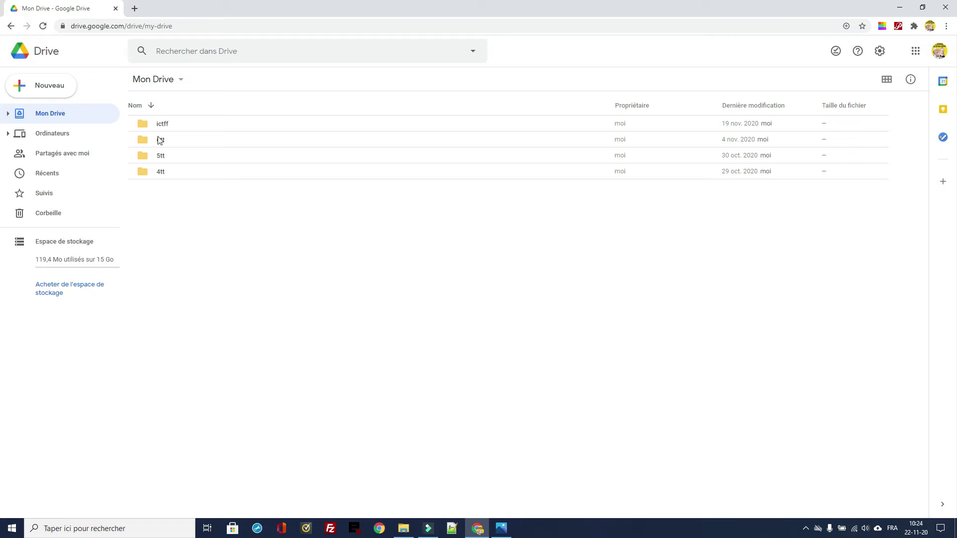
click(8, 114)
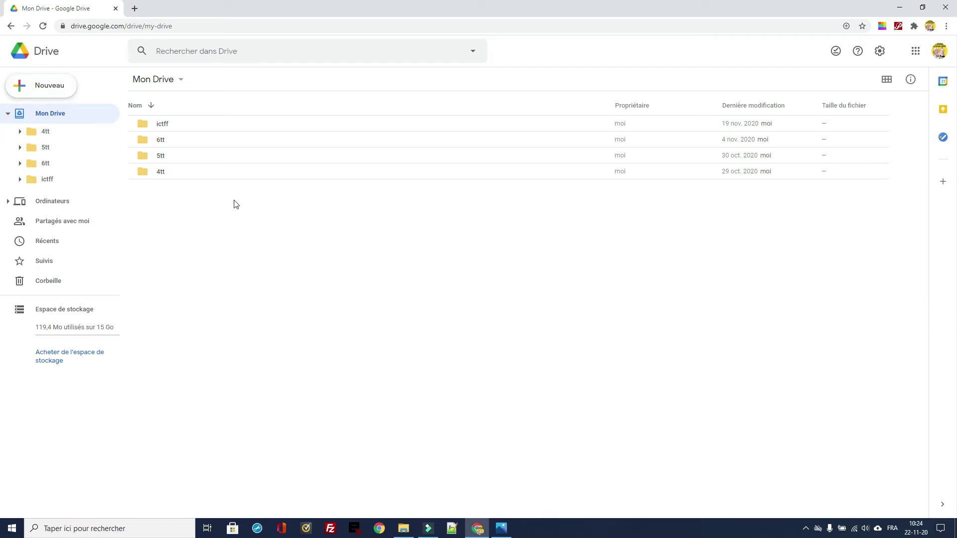
right_click(269, 243)
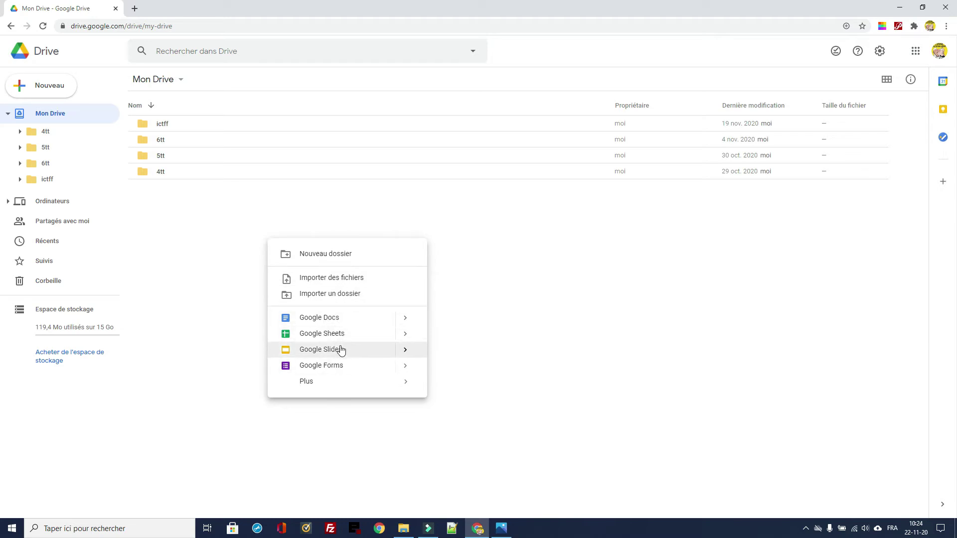
click(338, 320)
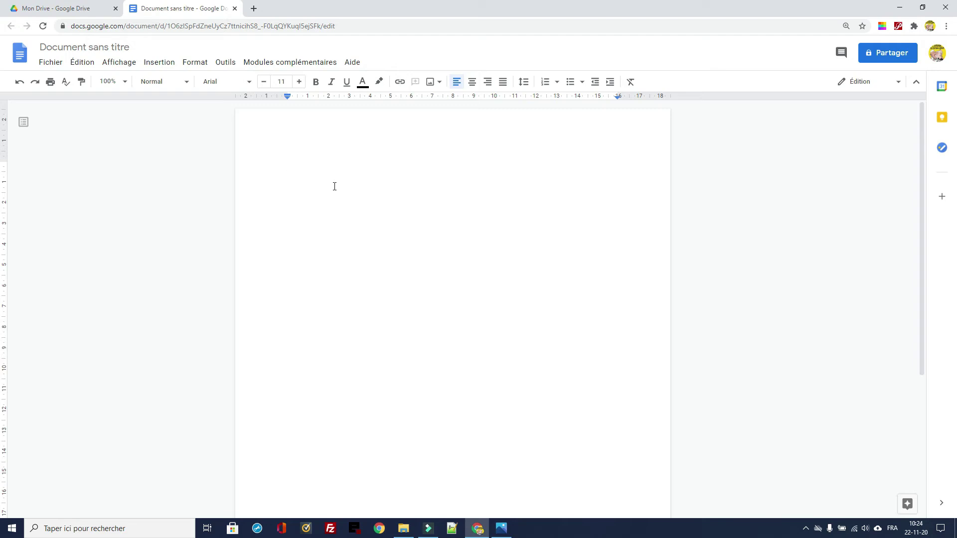
Name the document fic1 and enter "Mon beau document" as its first line of text.
click(92, 47)
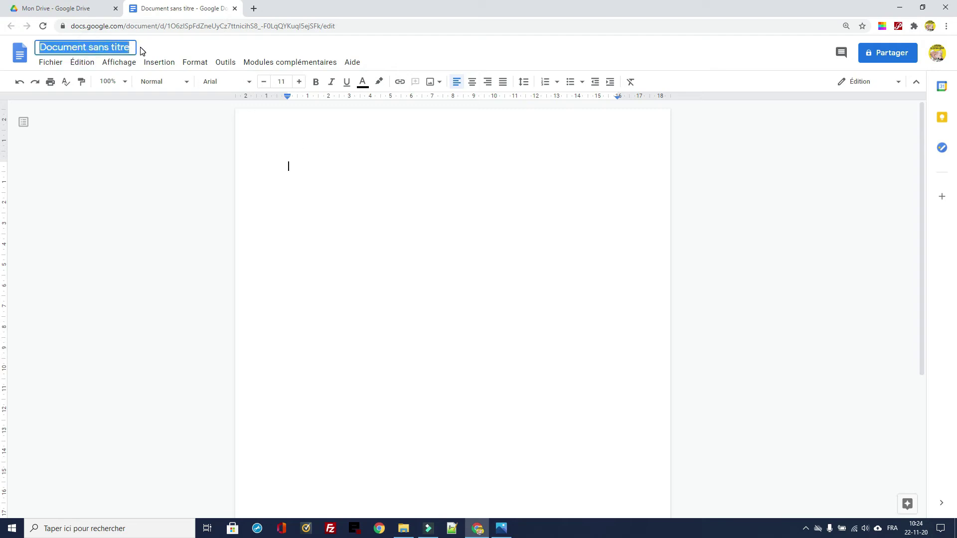
text(fic)
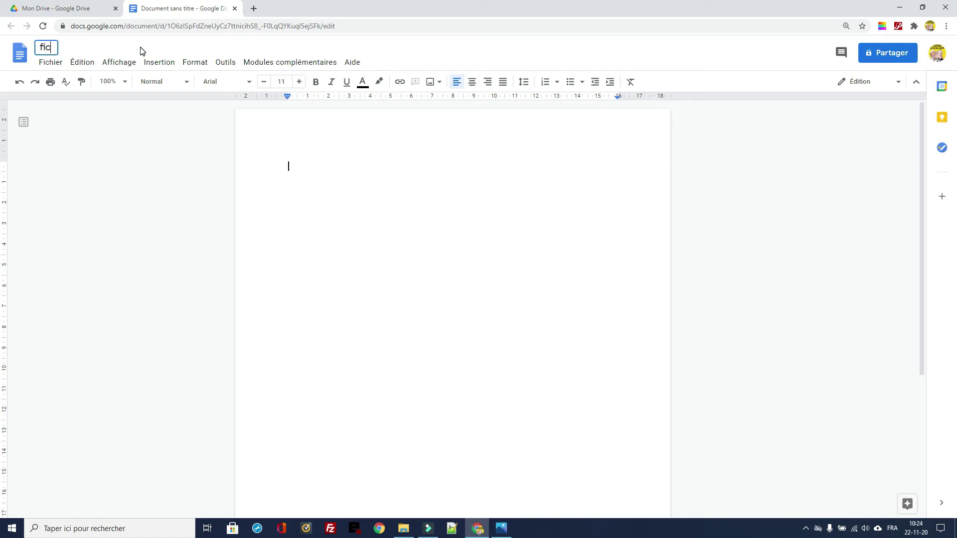
text(1)
click(314, 171)
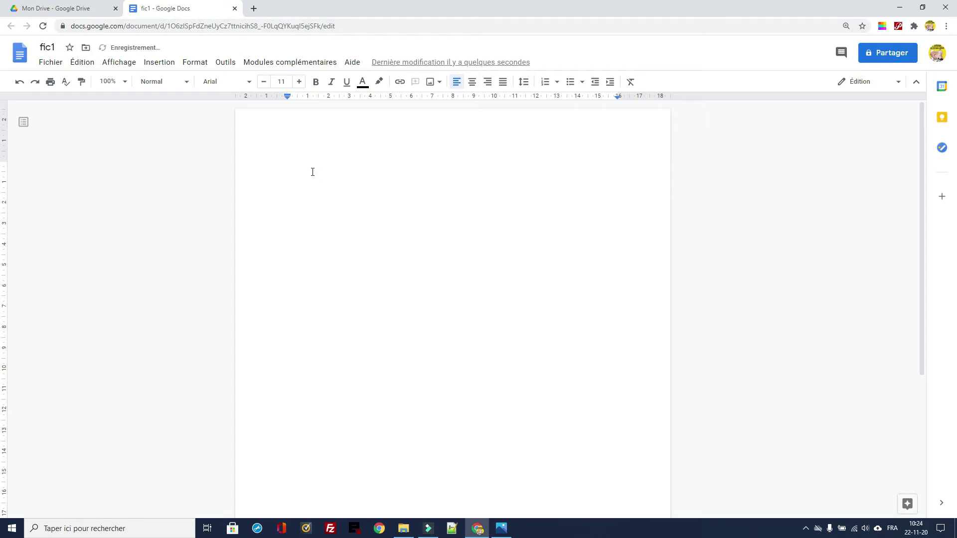
text(Mon beau document)
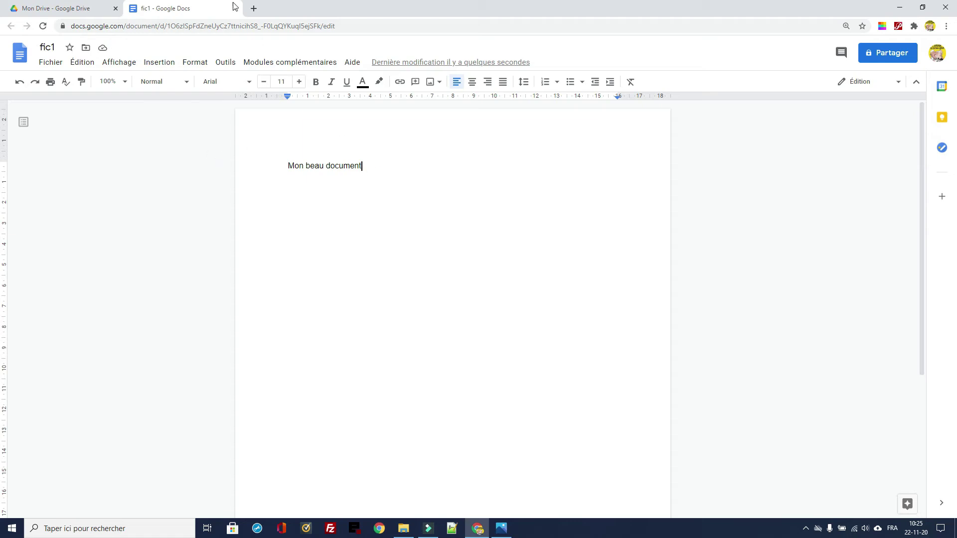
Check for fic1 in the Mon Drive file list and examine the download formats offered inside the document.
click(68, 11)
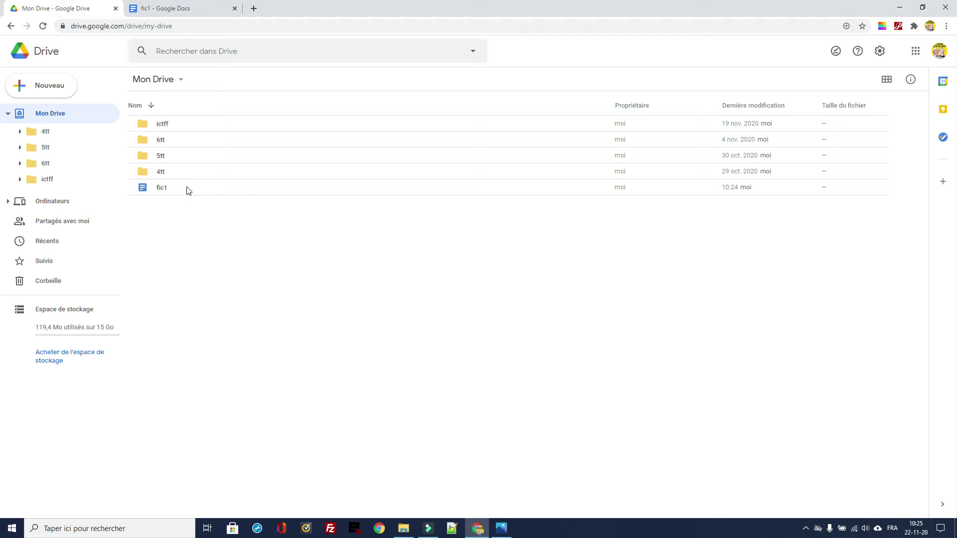
click(180, 12)
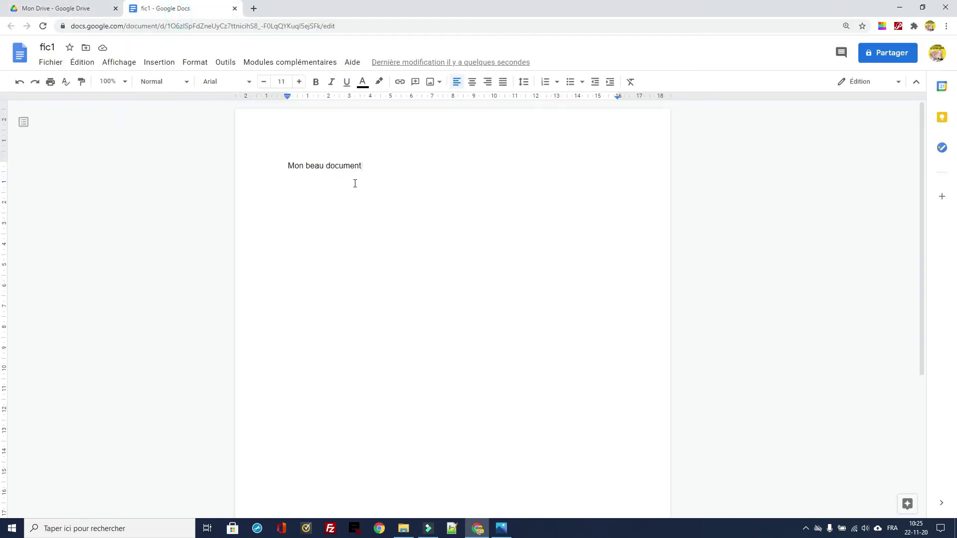
click(57, 65)
mouse_move(113, 195)
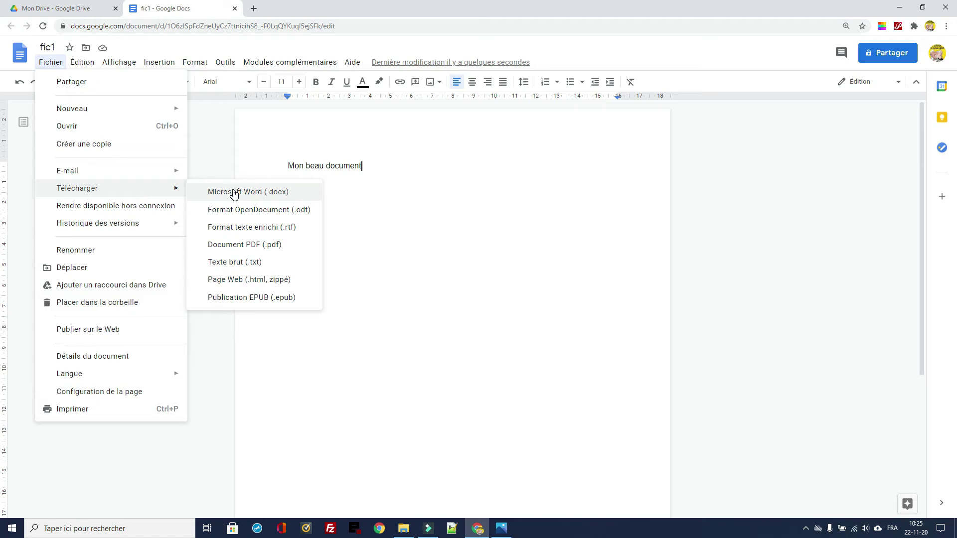
click(456, 189)
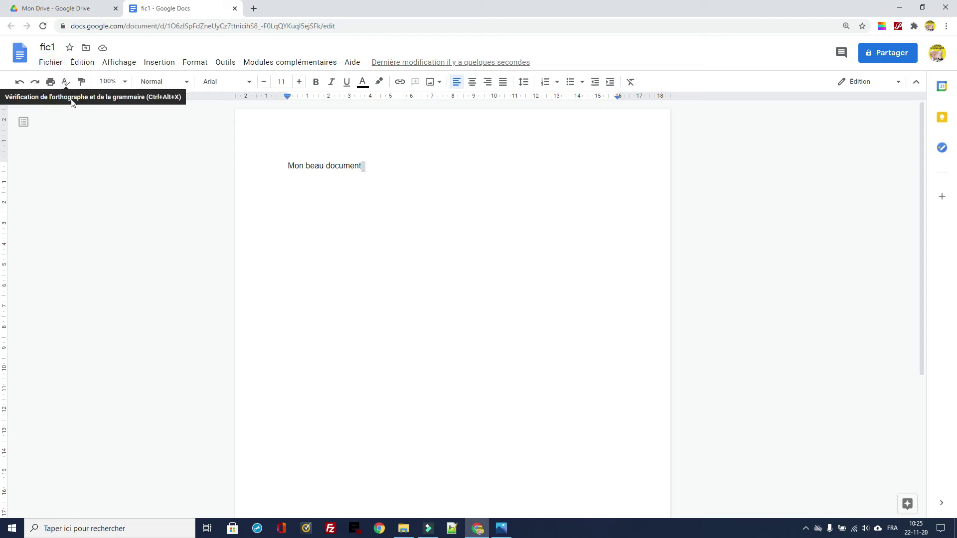
click(49, 63)
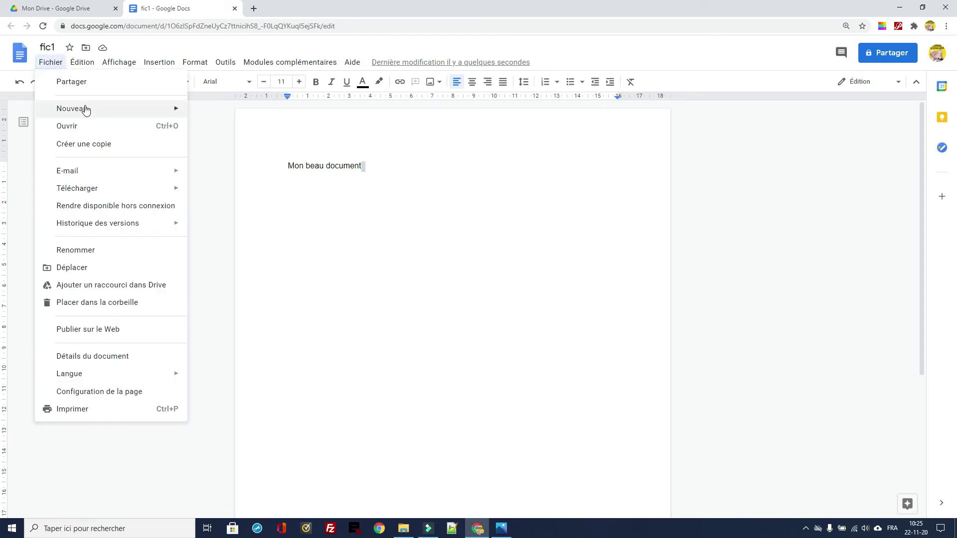
mouse_move(110, 196)
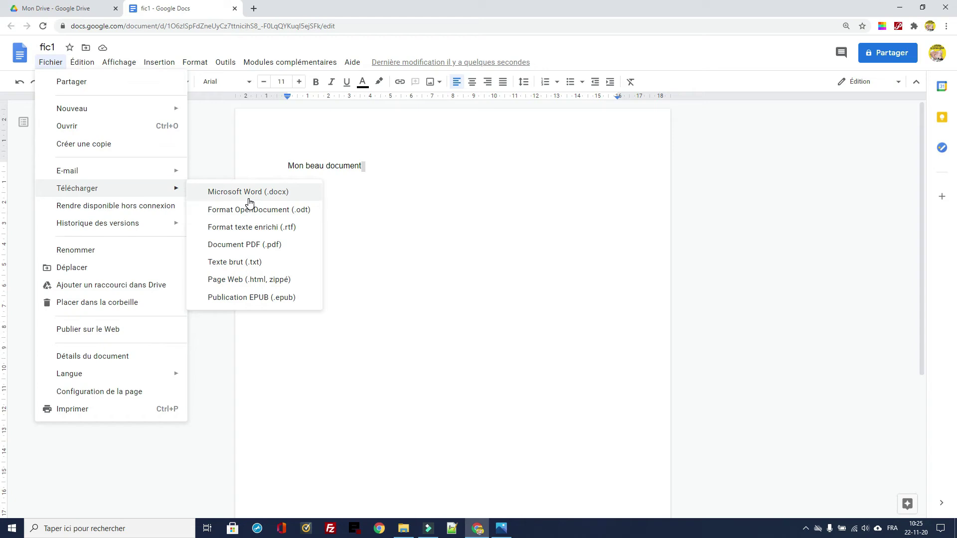
click(421, 196)
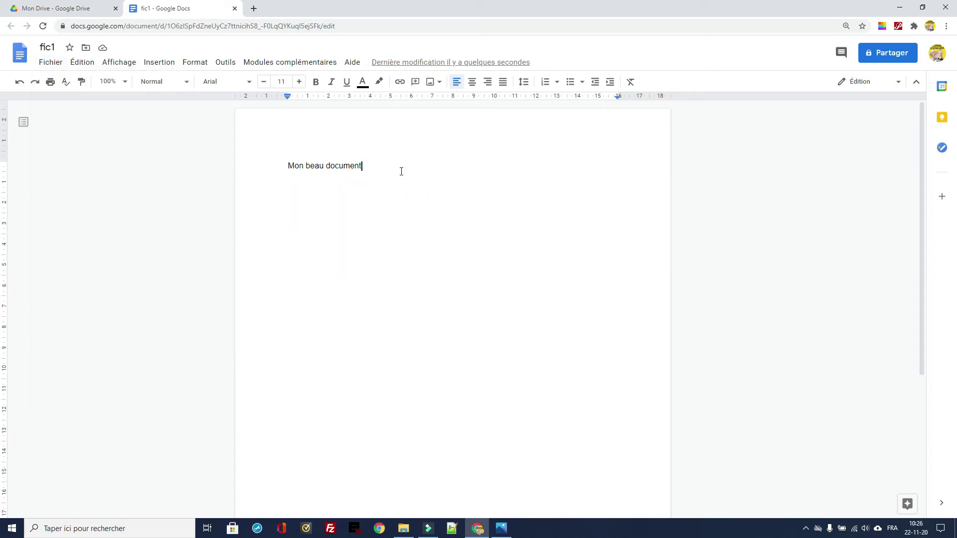
Close fic1, reopen it from Mon Drive, and view its download formats again.
click(235, 9)
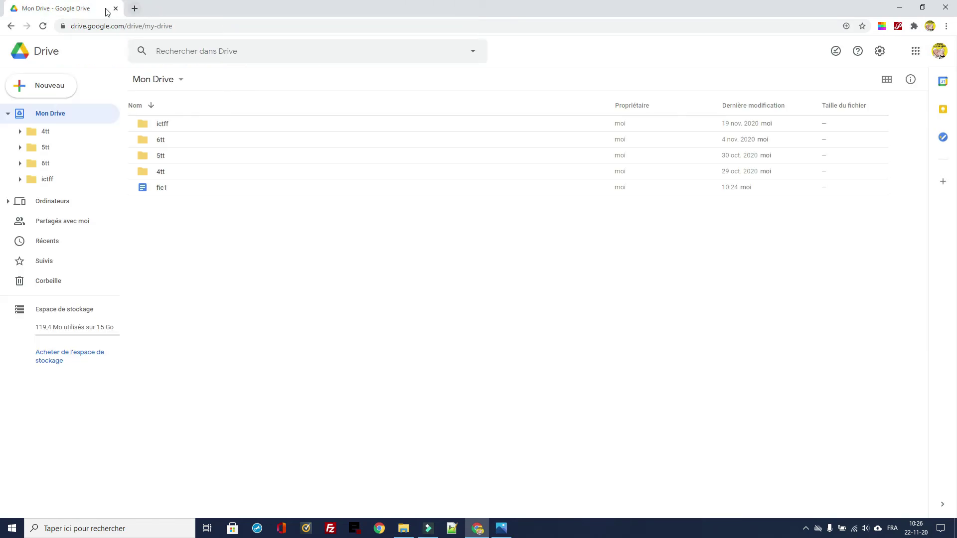
click(156, 188)
double_click(156, 187)
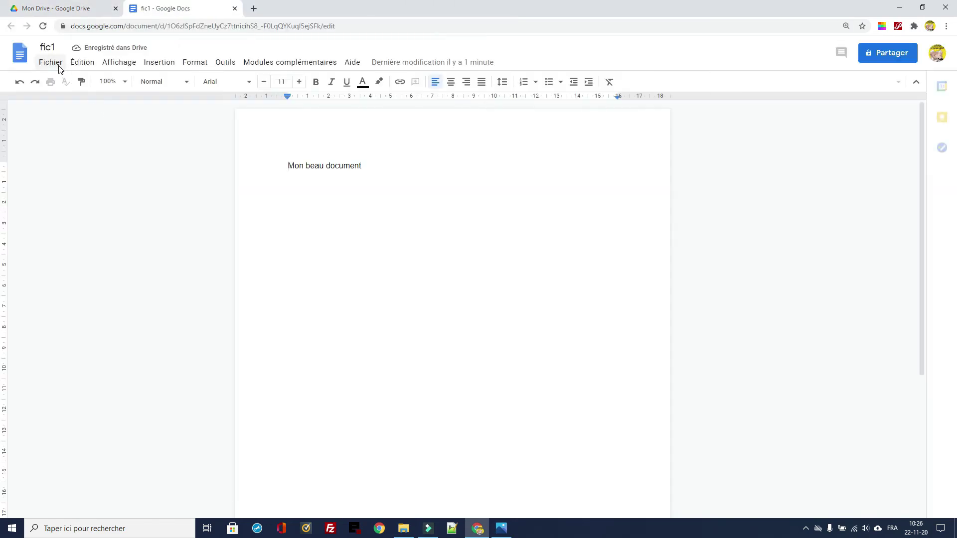
click(54, 63)
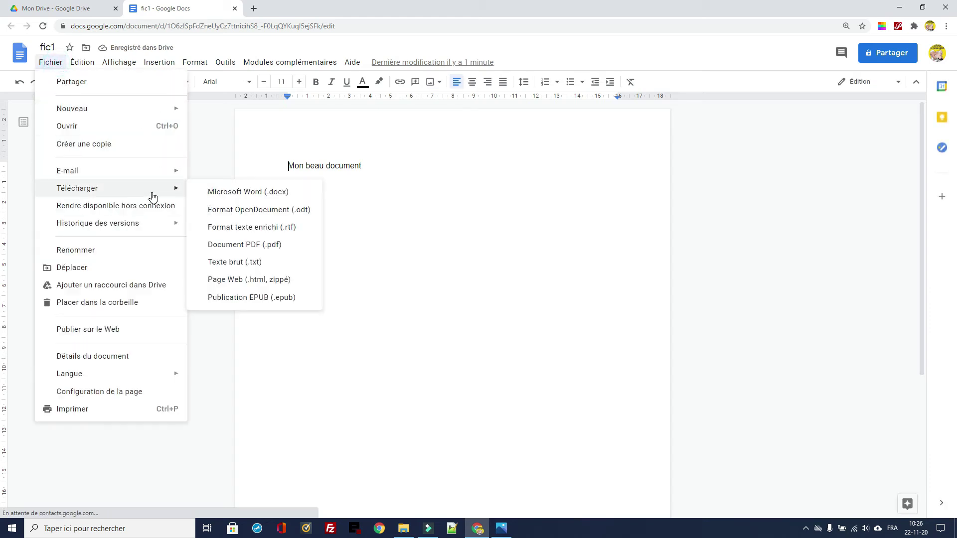
click(566, 216)
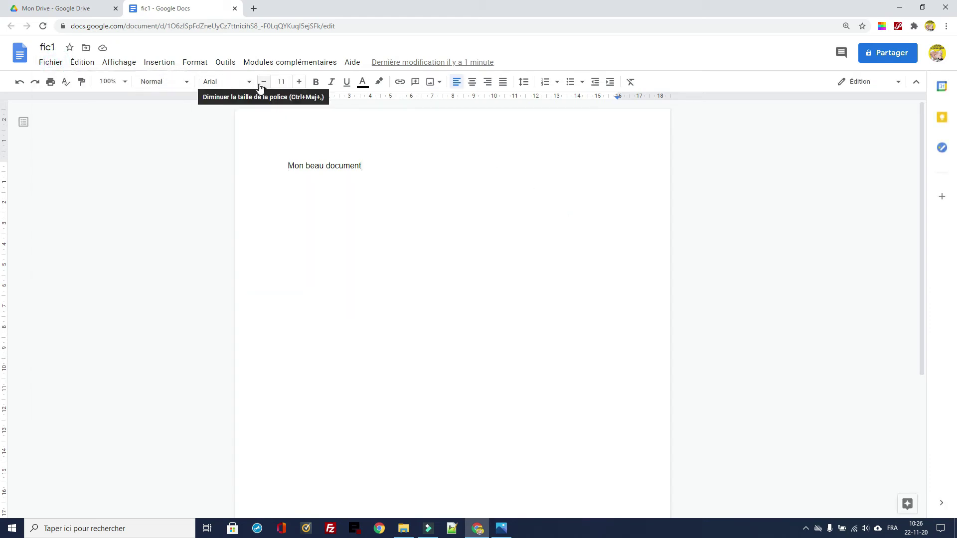
Add a new line and dictate "Et voilà une petite démonstration de la saisie vocale de Google Docs" with French voice typing.
key(Return)
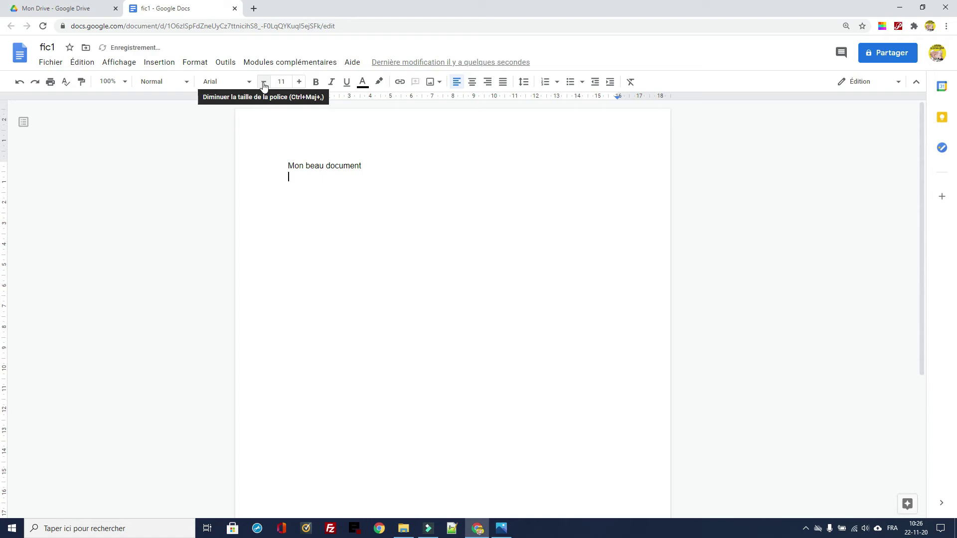
click(225, 63)
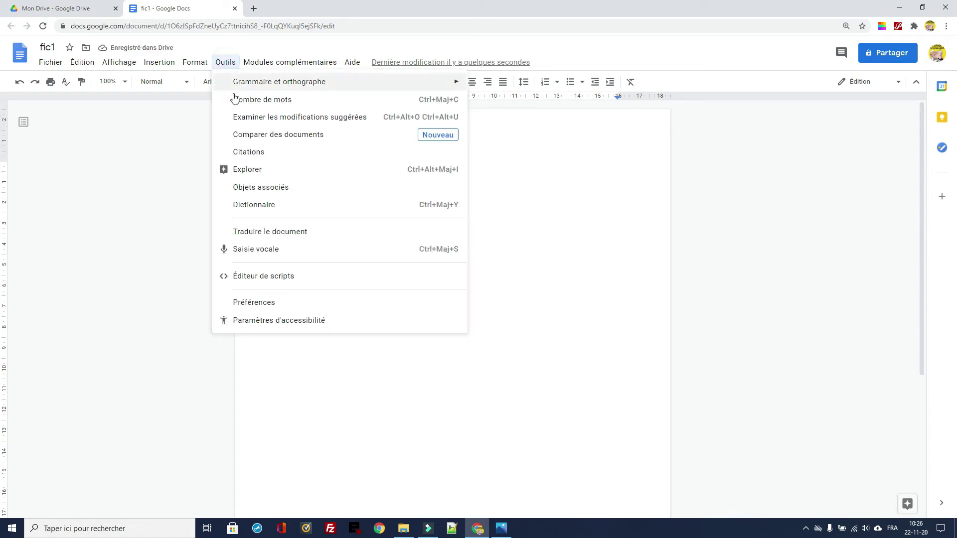
click(249, 251)
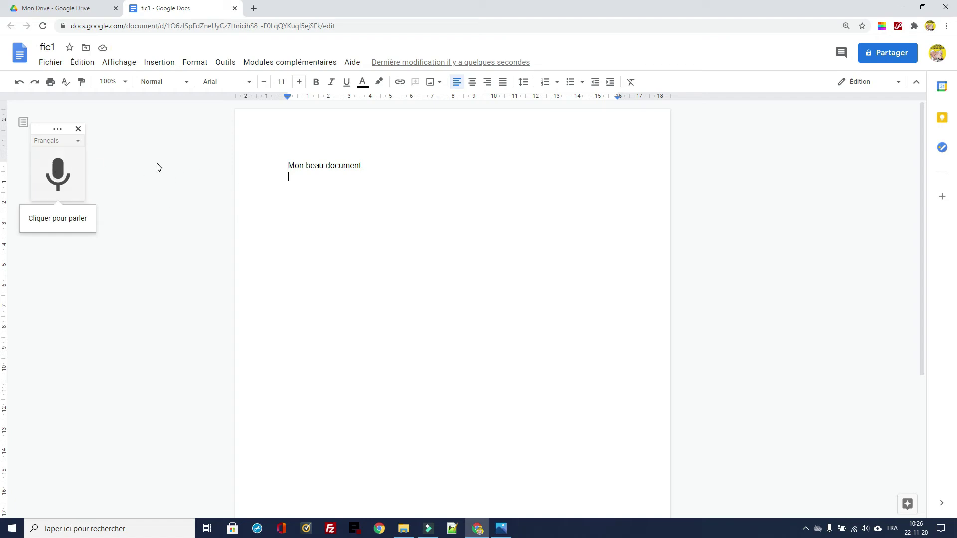
click(59, 173)
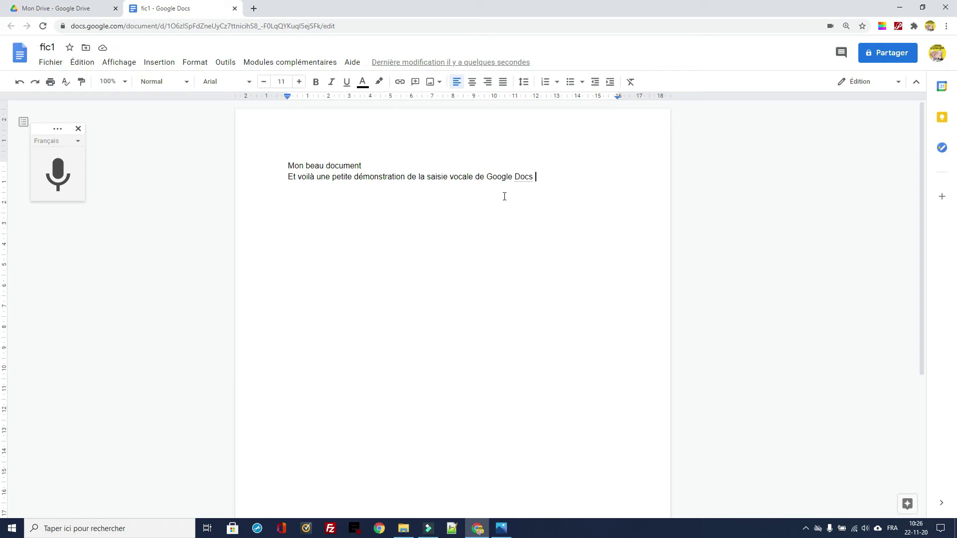
click(79, 129)
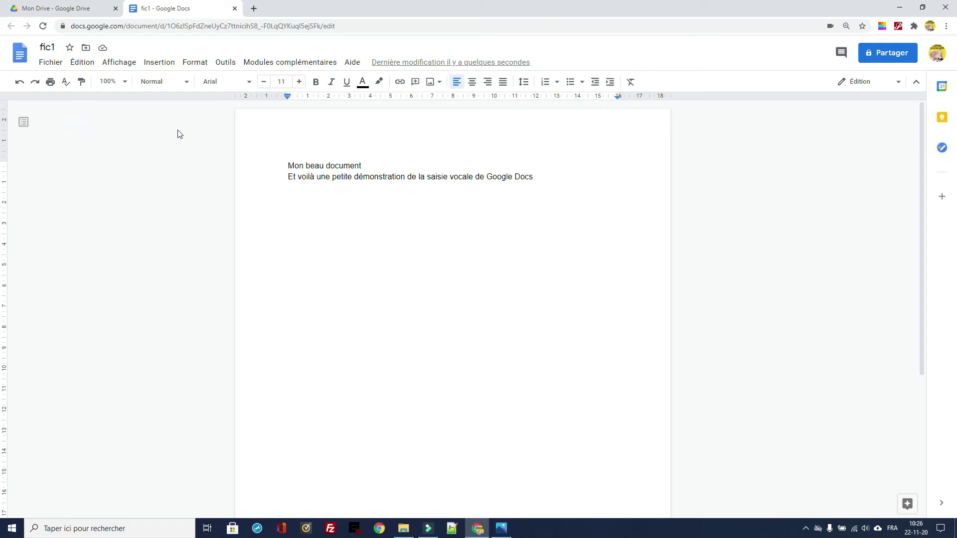
Close fic1 and create a blank Google Sheets spreadsheet in Mon Drive.
click(234, 9)
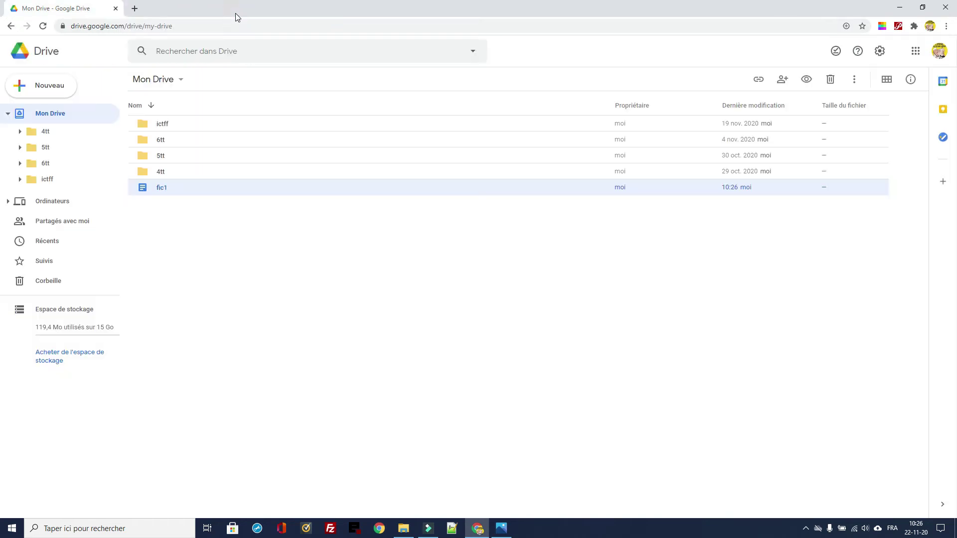
right_click(268, 254)
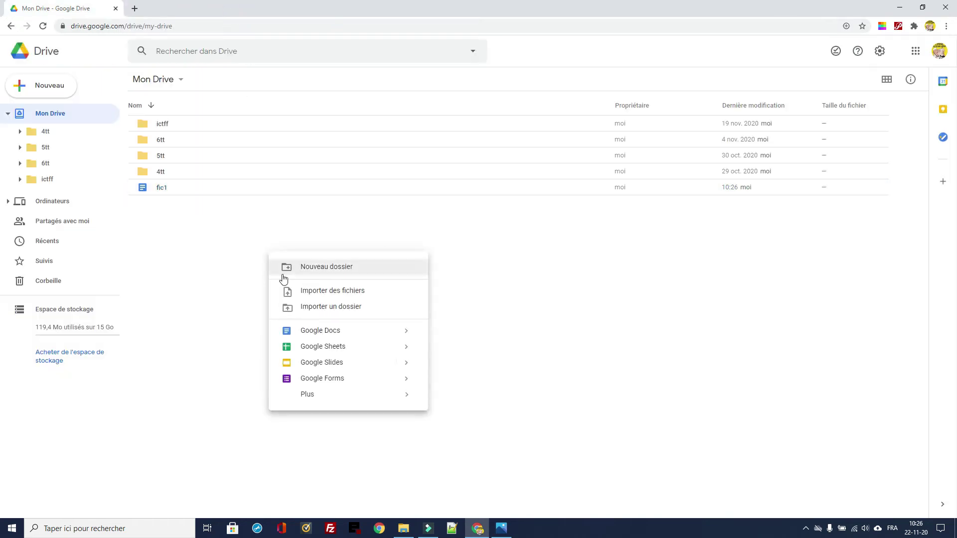
click(333, 351)
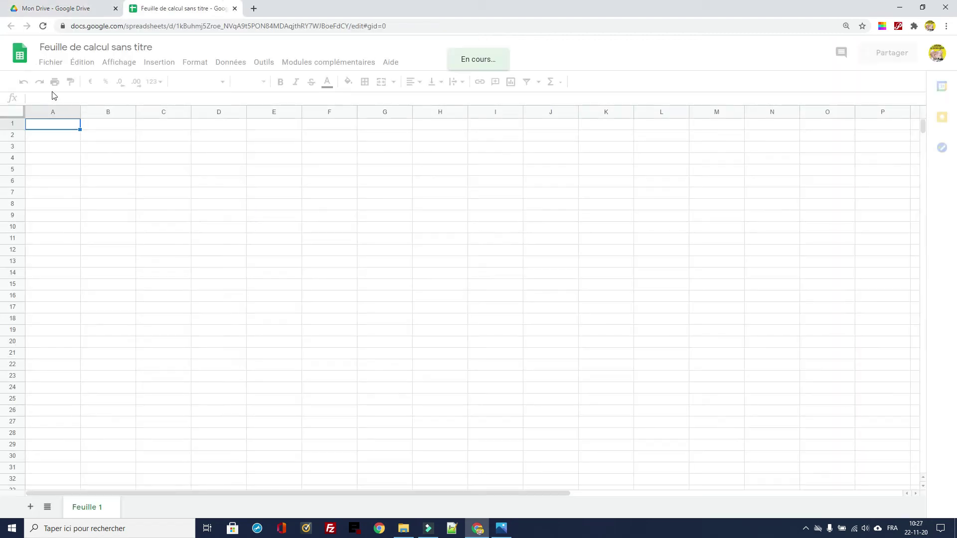
Examine the download formats offered for the spreadsheet, closing the spreadsheet when finished.
click(52, 64)
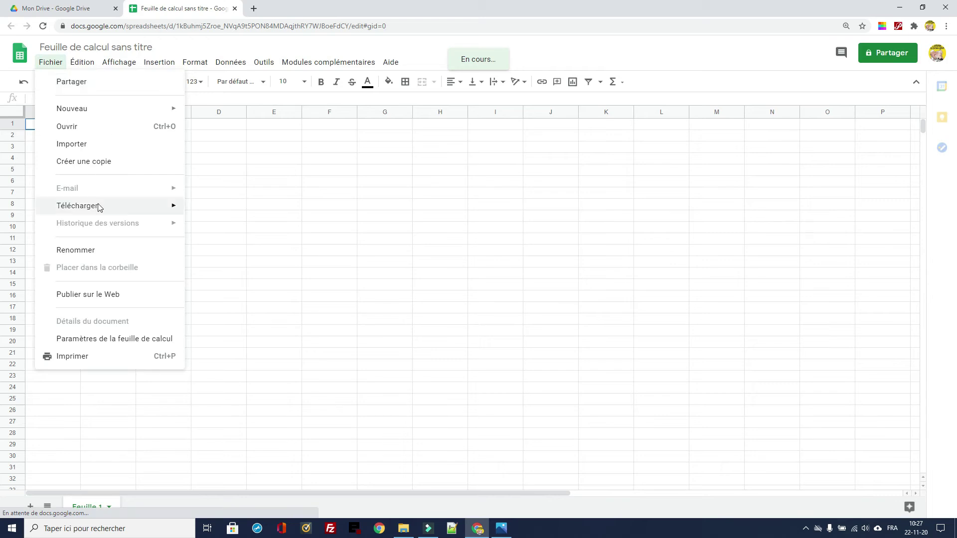
mouse_move(96, 207)
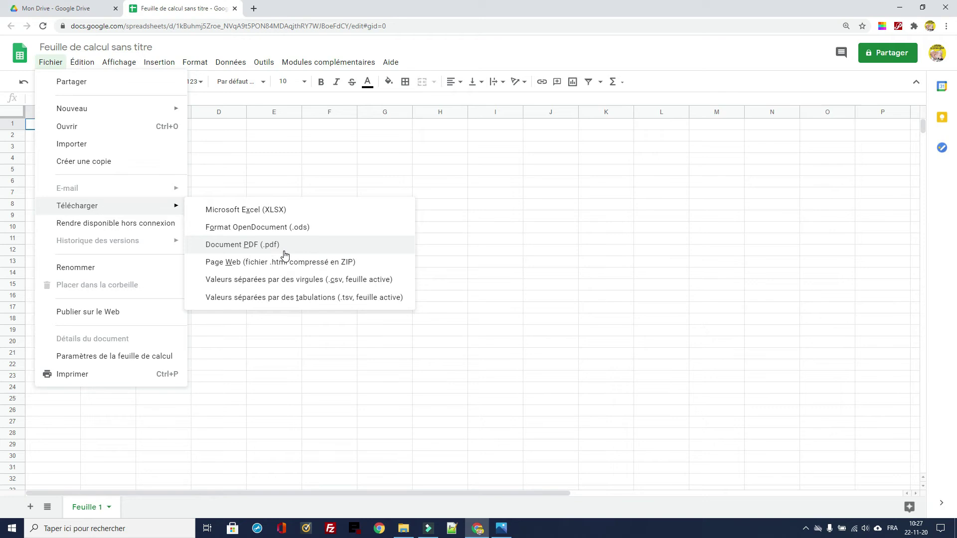
click(235, 8)
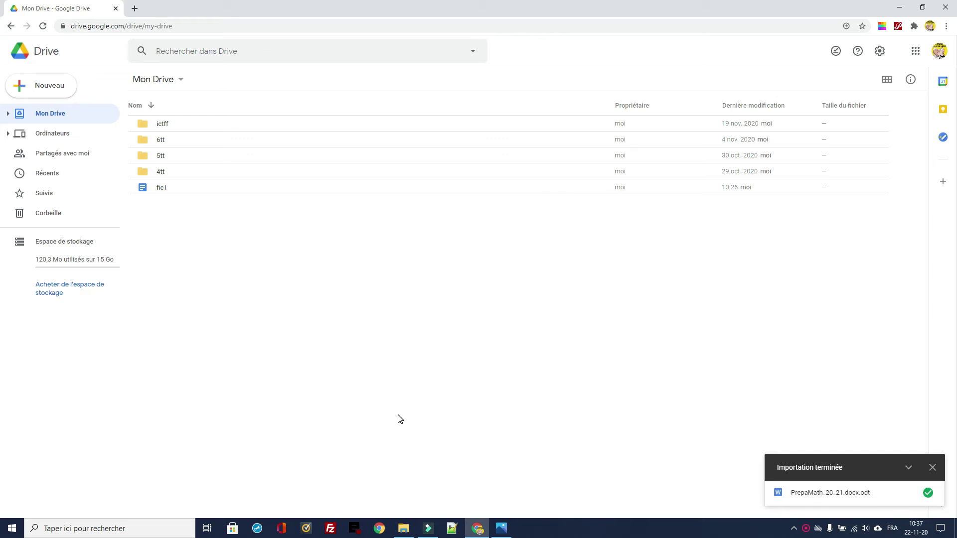
Import PrepaMath_20_21.pdf from the Téléchargements folder into Mon Drive and open it with Google Docs.
right_click(231, 235)
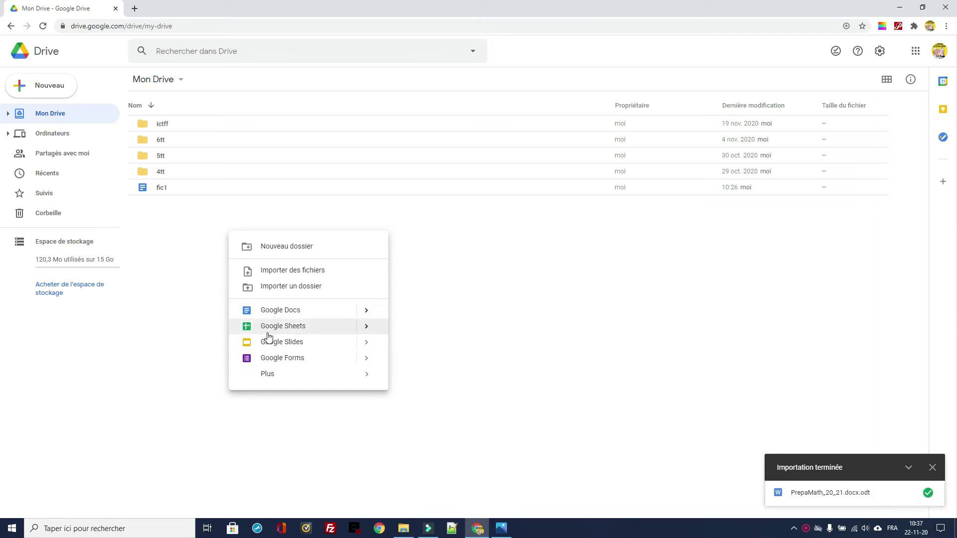
click(272, 272)
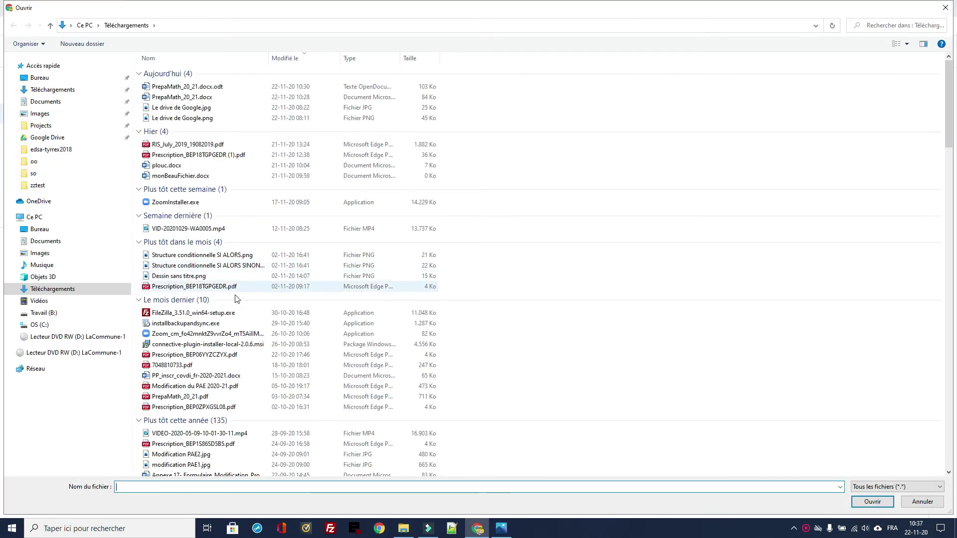
double_click(196, 397)
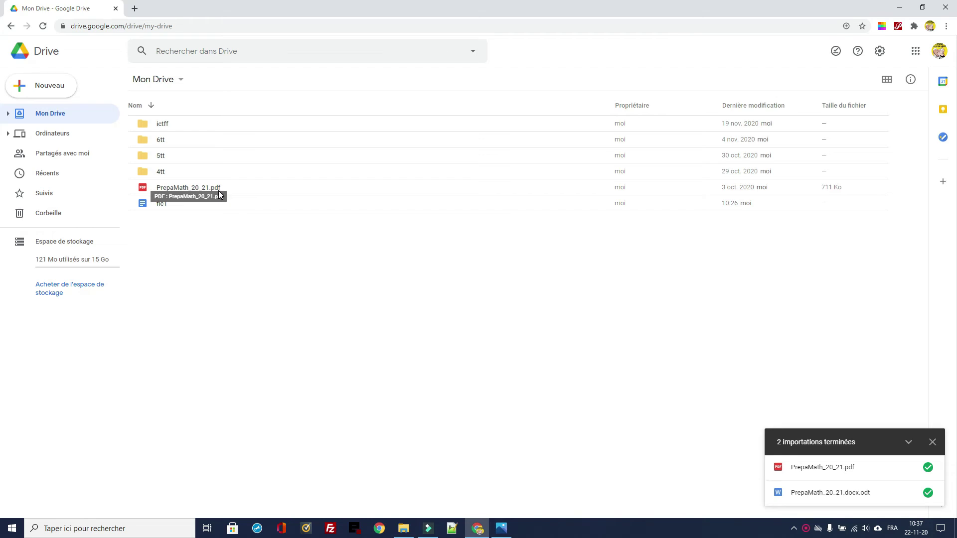
double_click(192, 193)
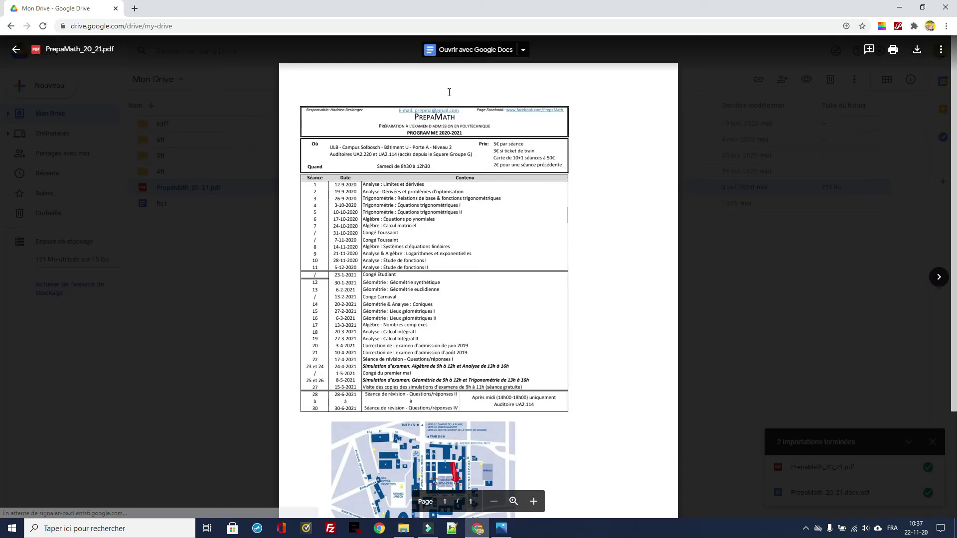
click(478, 51)
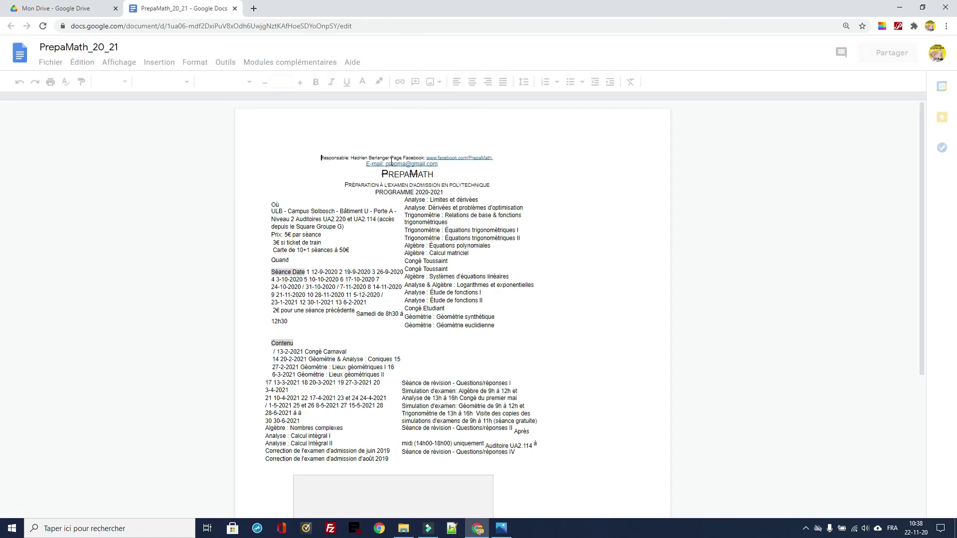
Add the line "coucou" below "Géométrie : Géométrie euclidienne" and format it in bold red.
click(507, 325)
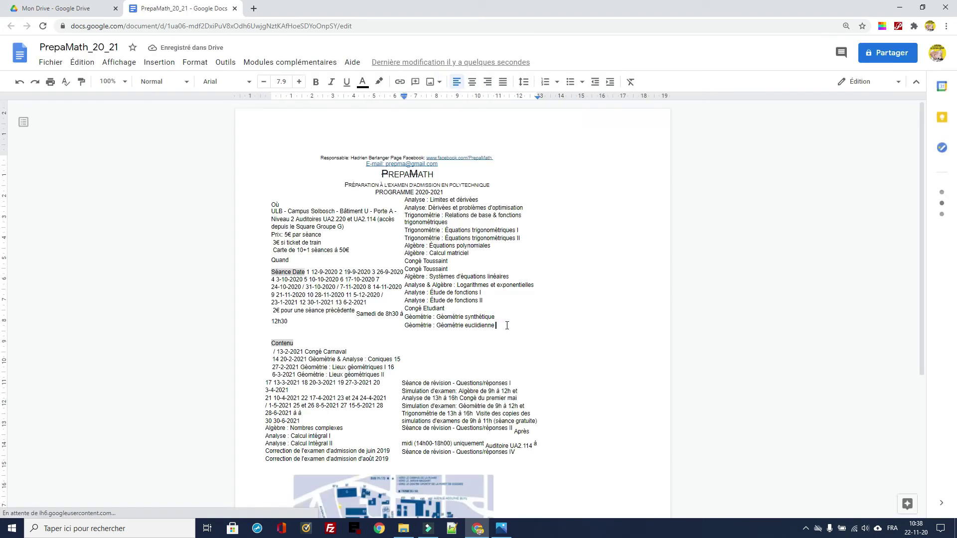
key(Return)
text(coucou)
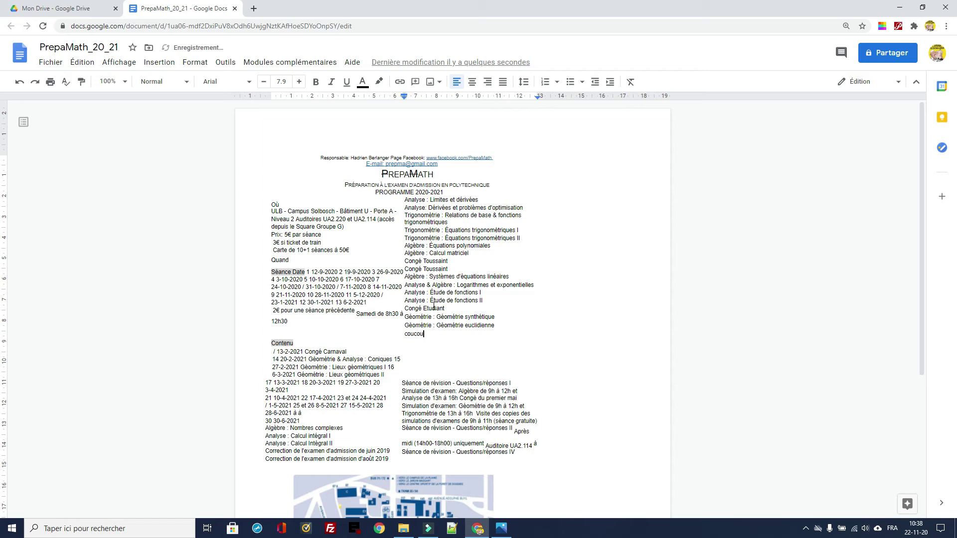
drag(428, 334, 407, 338)
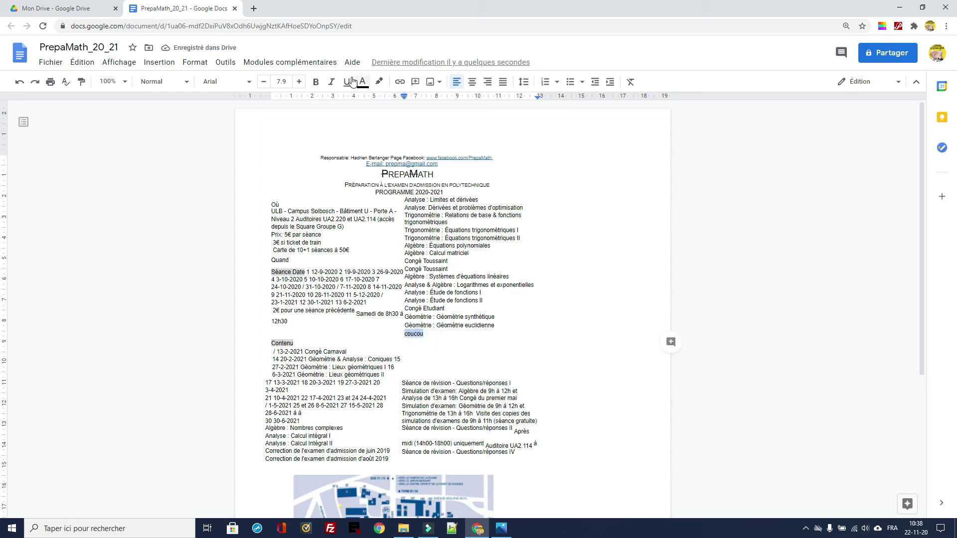
click(315, 81)
click(362, 82)
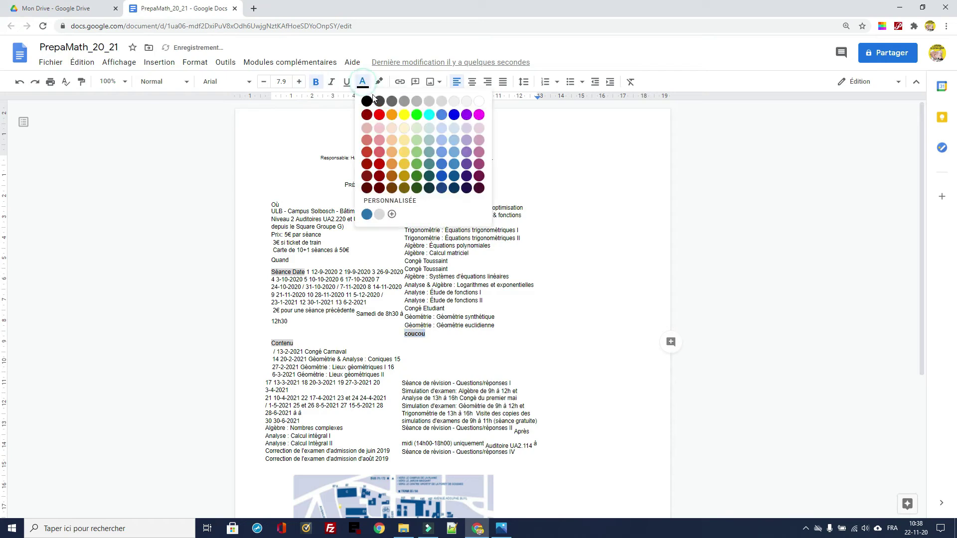
click(380, 119)
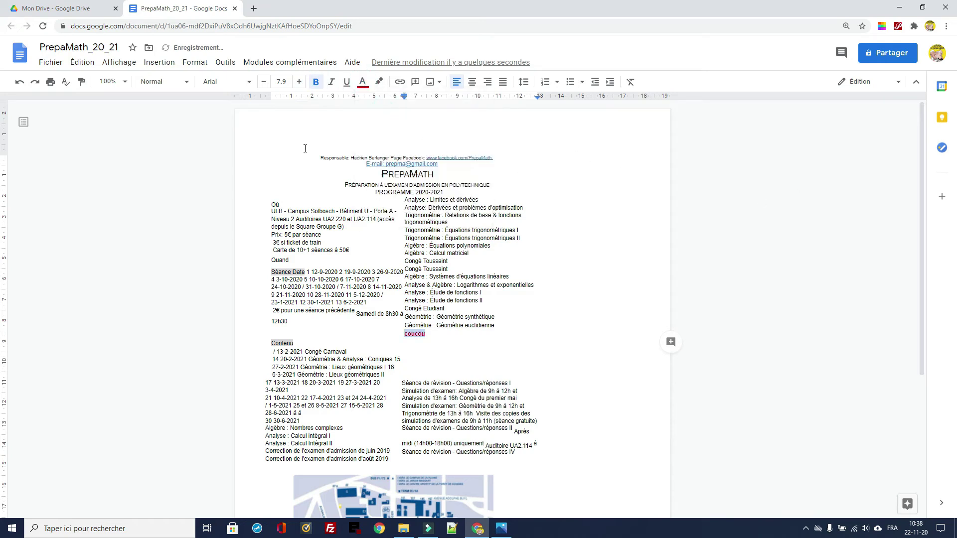
Download the PrepaMath_20_21 document in Microsoft Word (.docx) format and open the downloaded copy in Word.
click(50, 62)
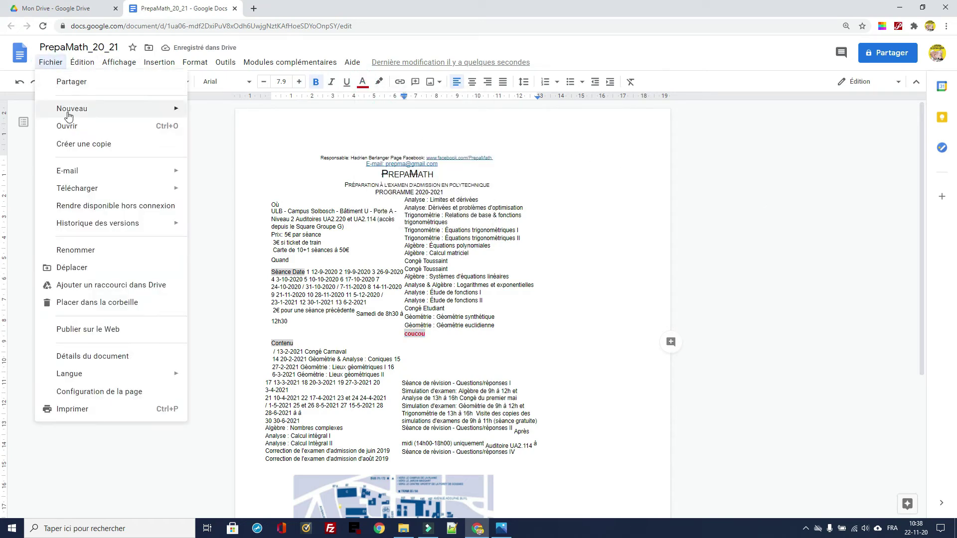
mouse_move(112, 190)
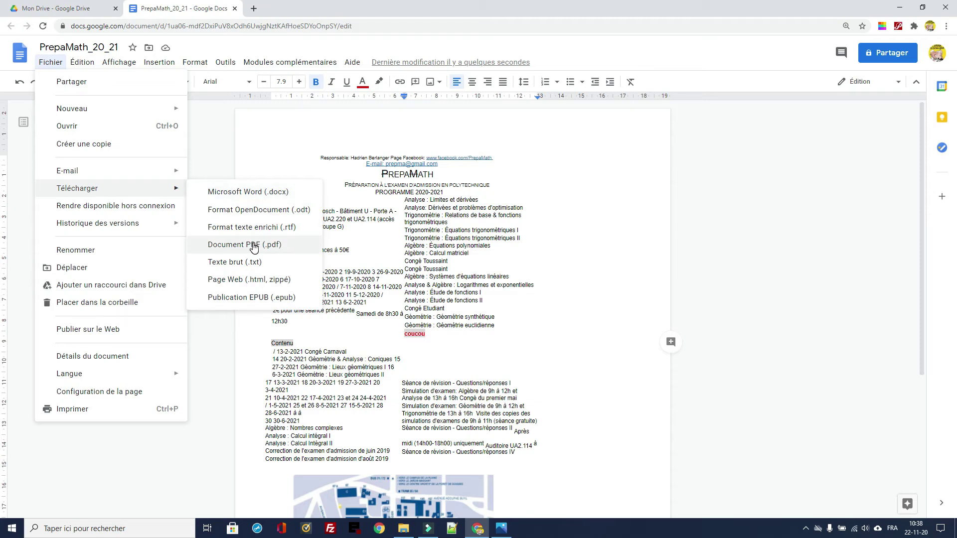
click(253, 197)
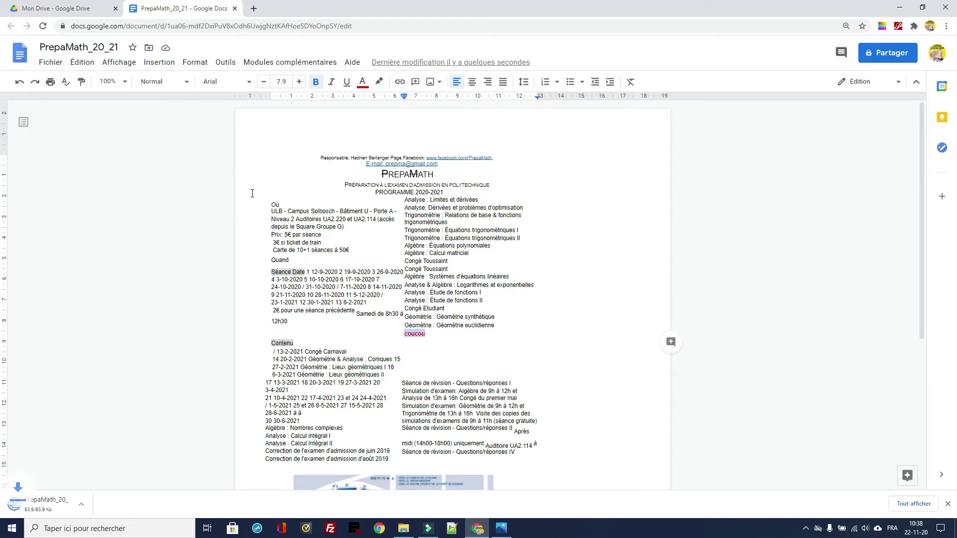
click(105, 504)
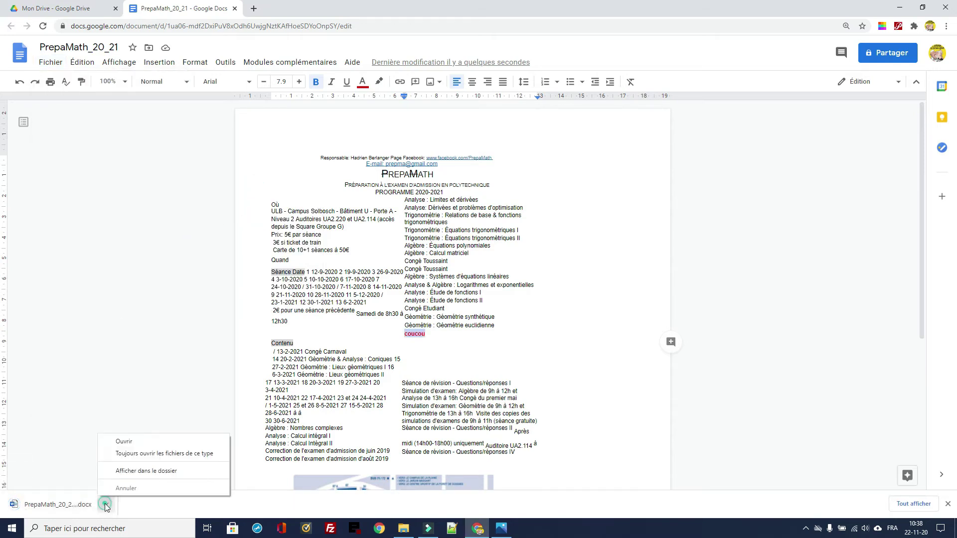
click(140, 473)
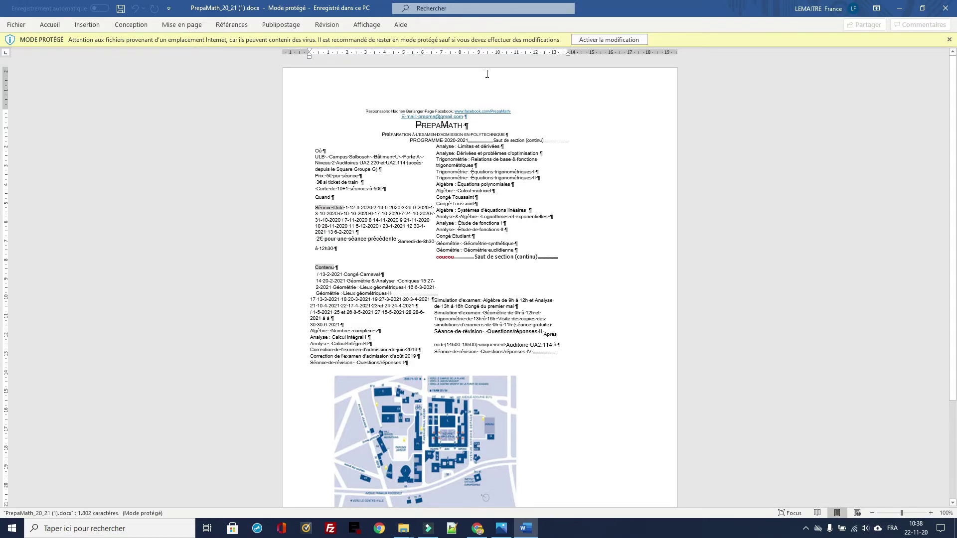
Enable editing in the downloaded Word copy, check the "coucou" line, and close Word.
click(609, 40)
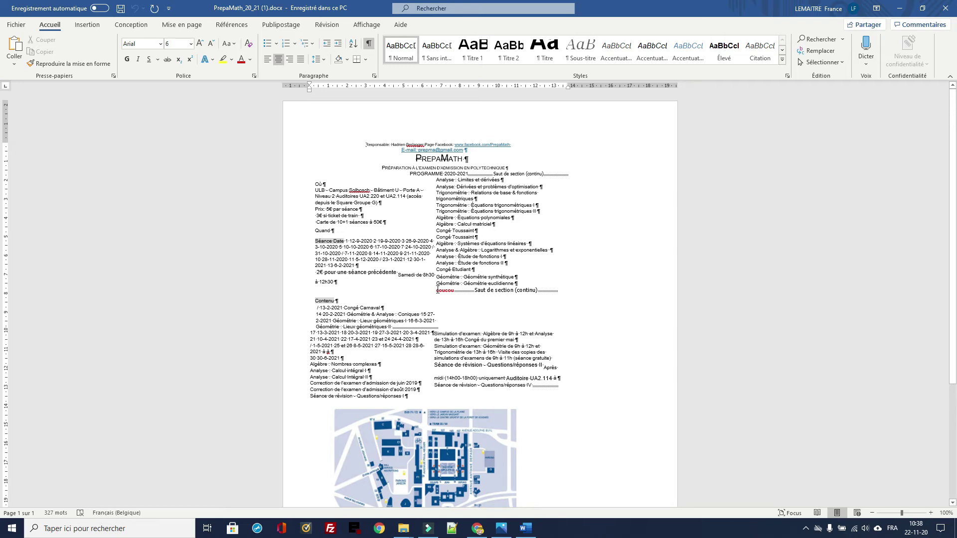
drag(435, 290, 453, 292)
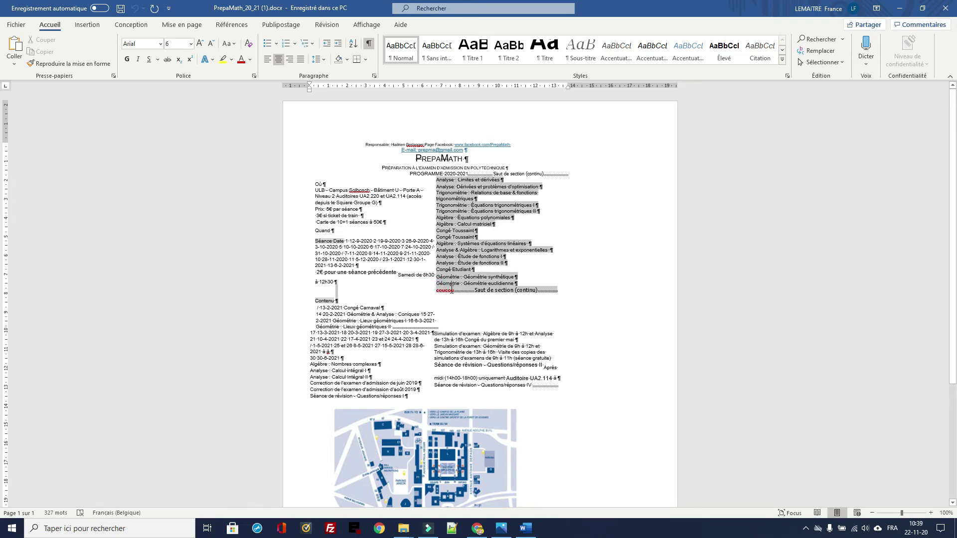
click(454, 294)
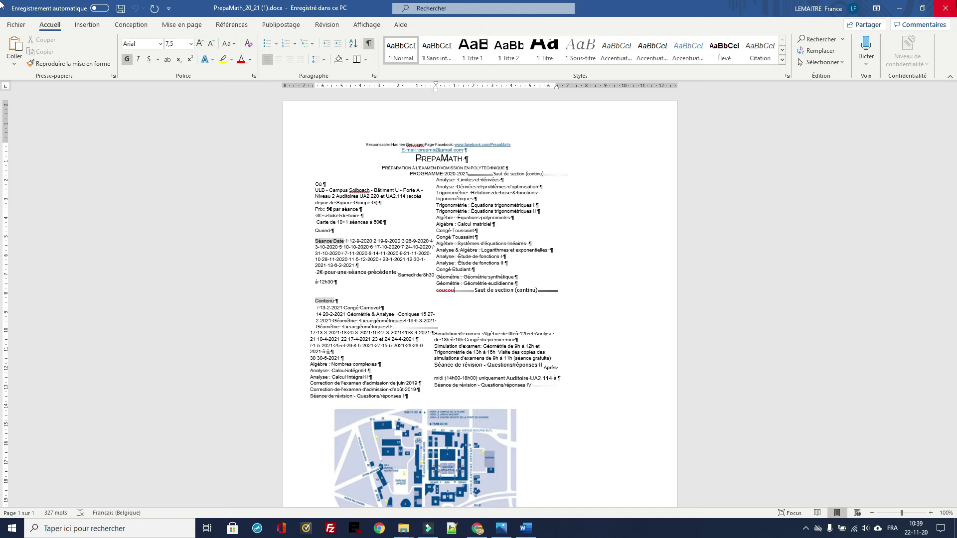
click(949, 12)
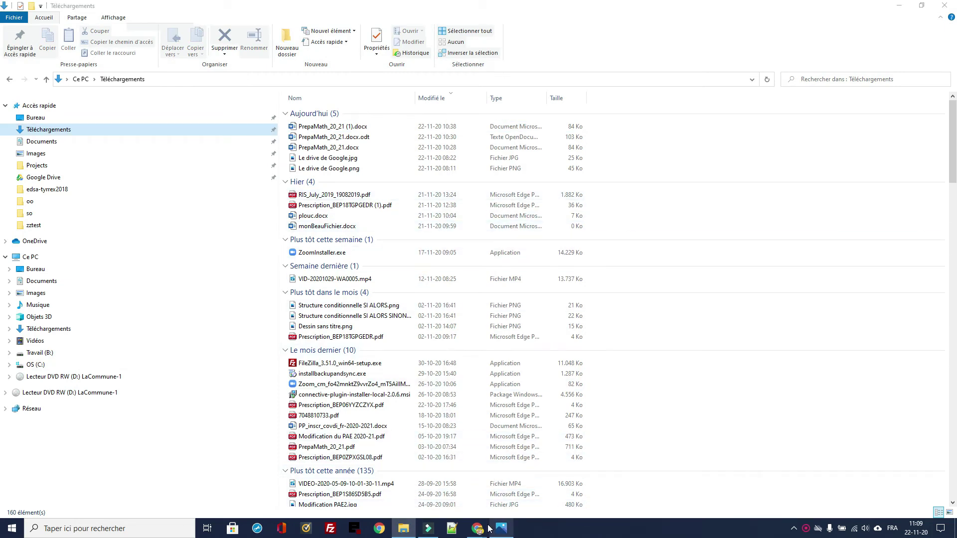
Switch to the Mon Drive window, view the "Le Drive de Google" outline image, and return to Mon Drive.
mouse_move(477, 531)
click(518, 481)
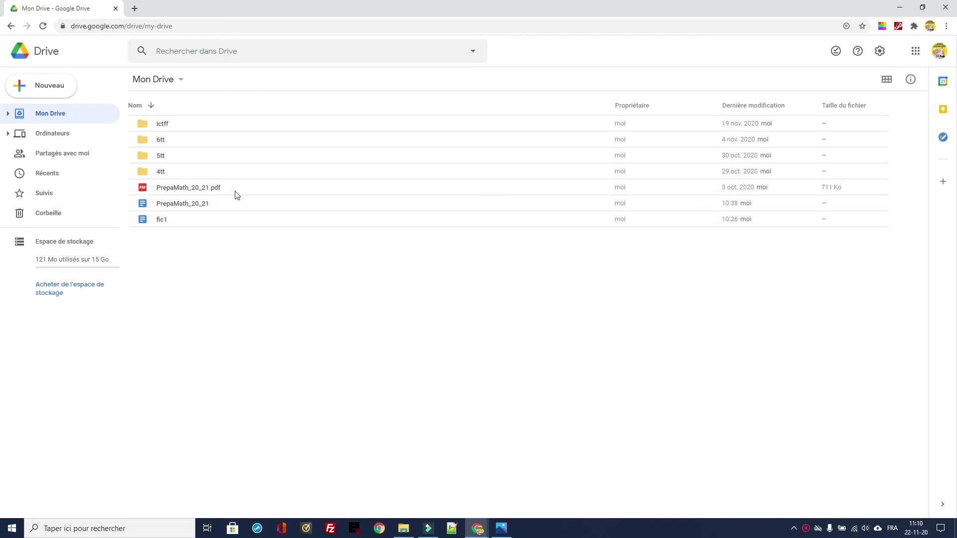
click(501, 527)
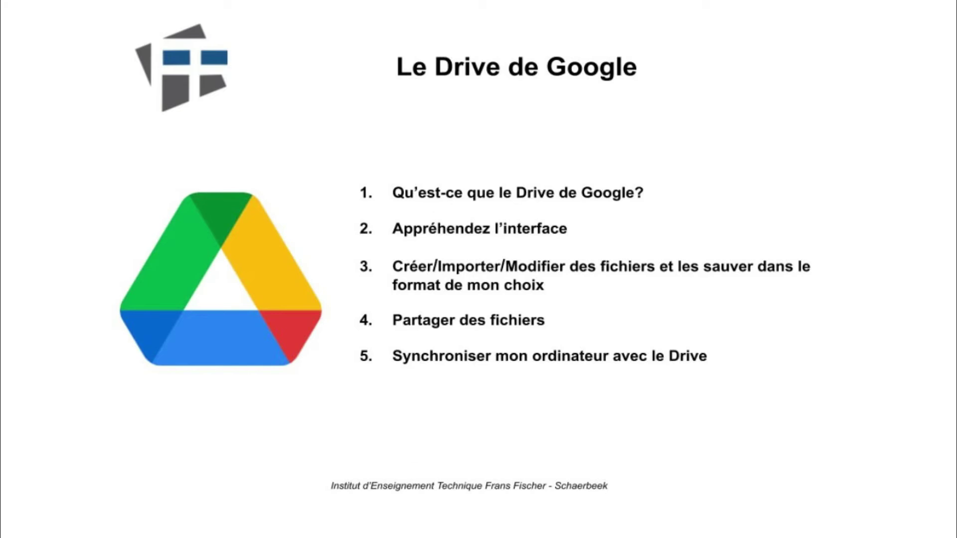
mouse_move(473, 537)
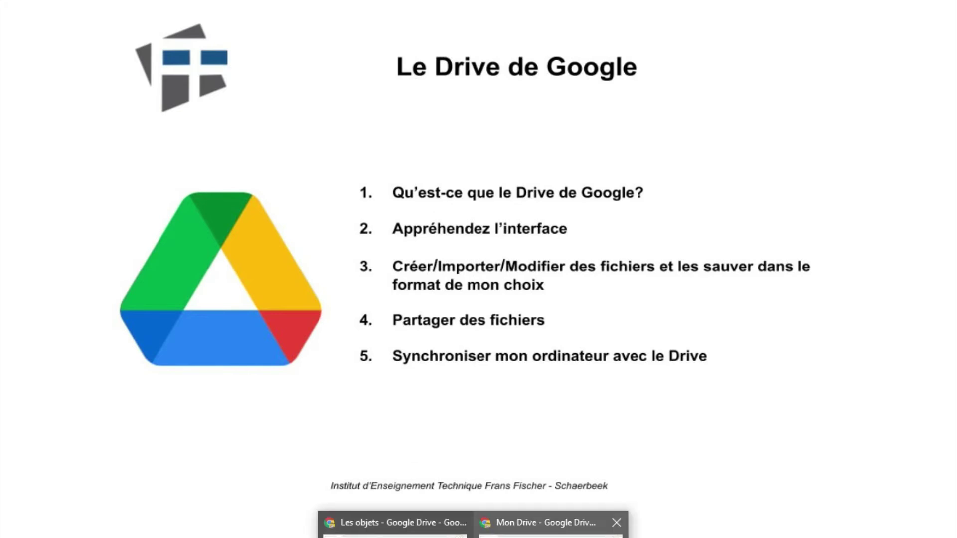
click(553, 526)
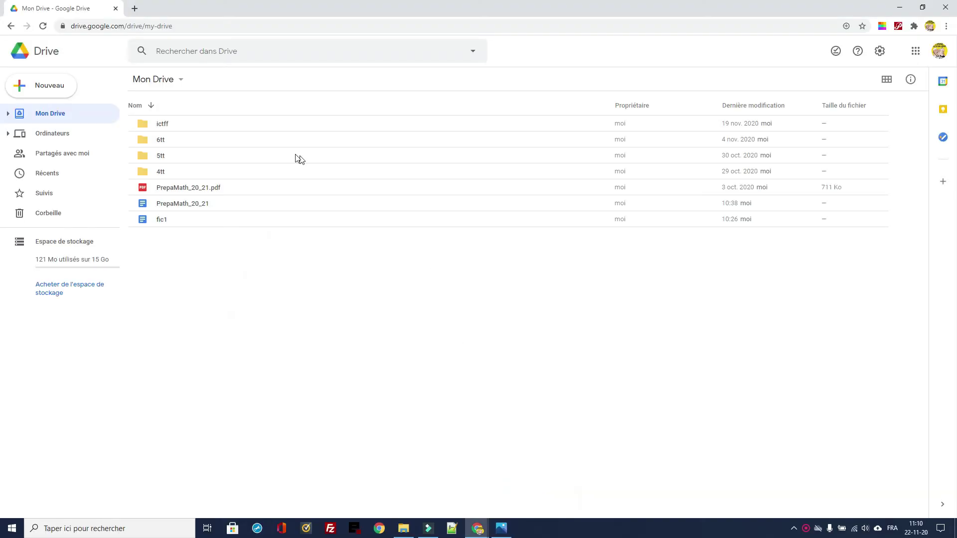
Open the form "Les objets avec {} 2" from the Les objets folder inside 6tt.
double_click(148, 142)
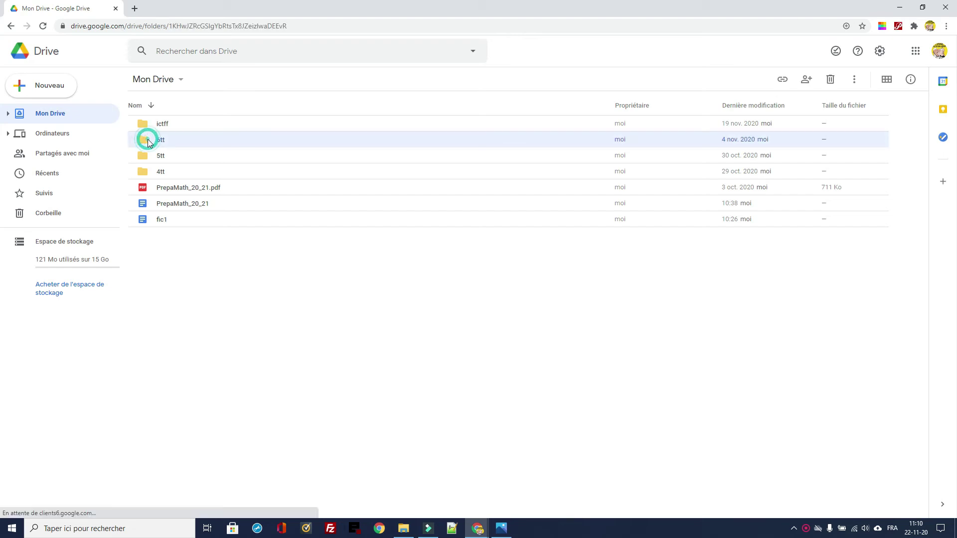
double_click(175, 128)
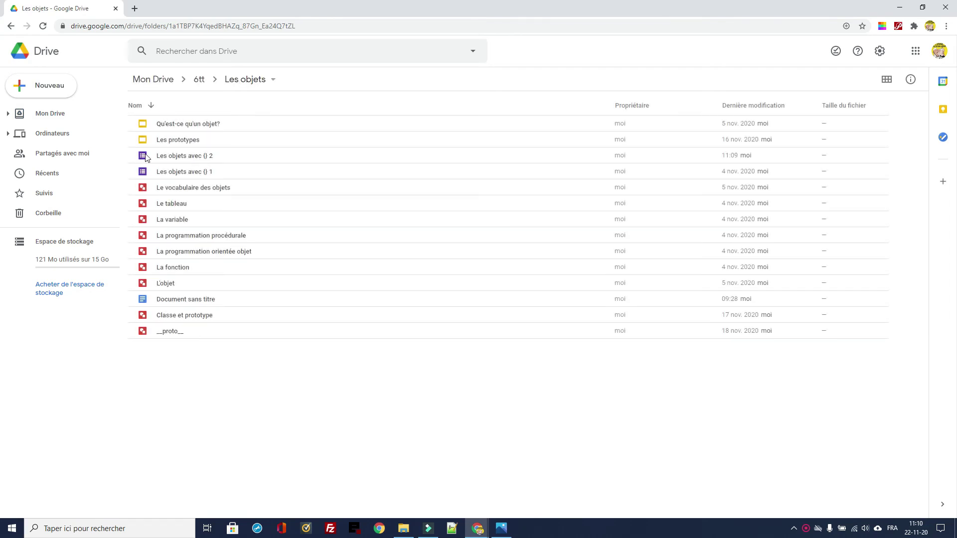
double_click(193, 154)
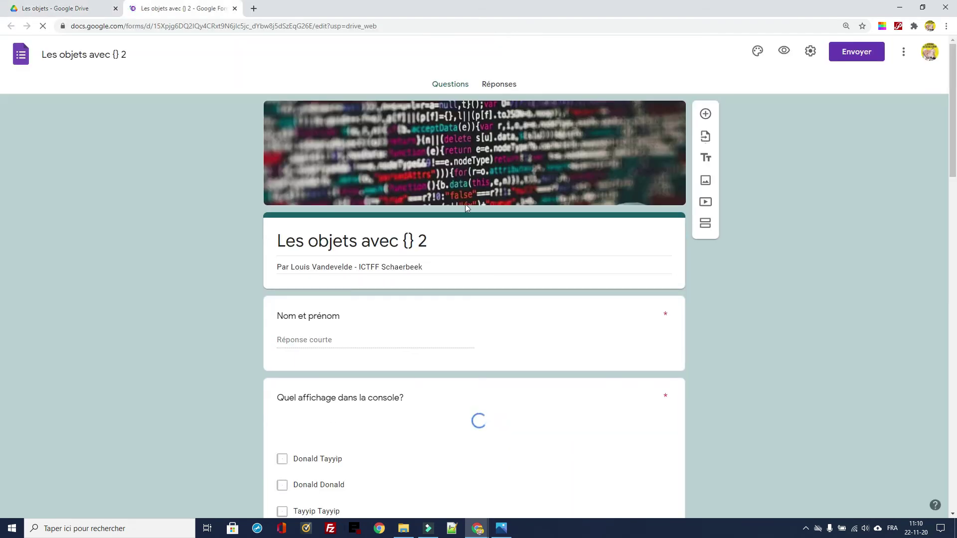
Look through the questions of the form and close it to return to the Les objets folder.
scroll(443, 248, down, 3)
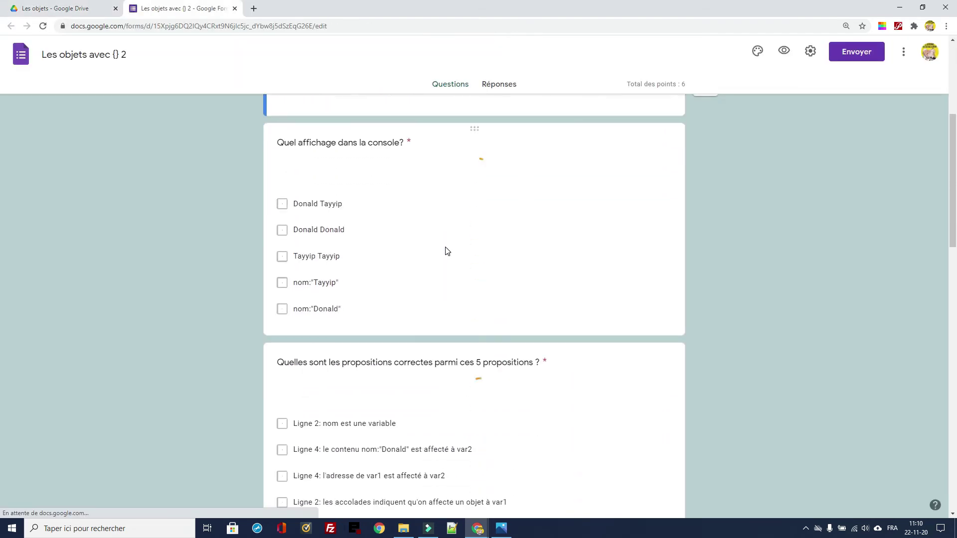
scroll(447, 250, down, 10)
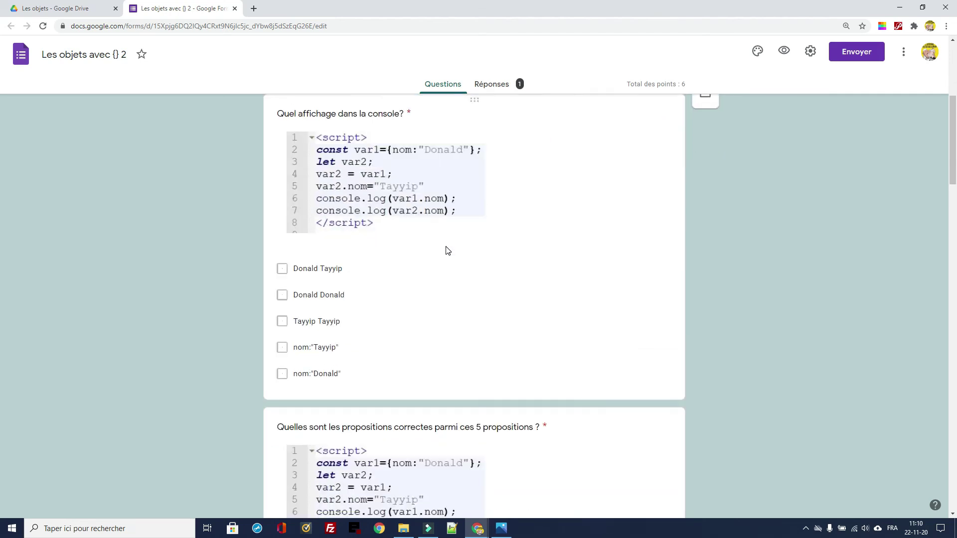
scroll(446, 246, down, 12)
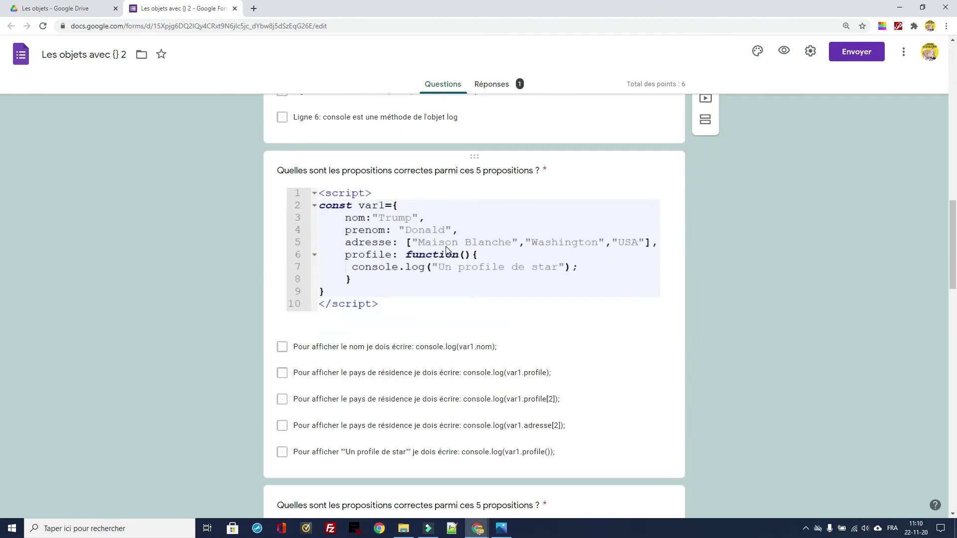
scroll(447, 251, up, 20)
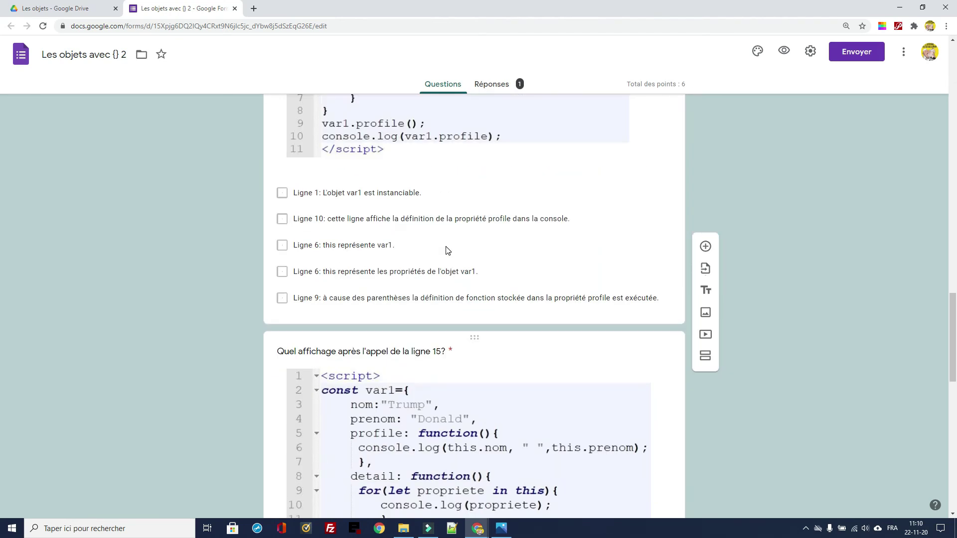
click(234, 9)
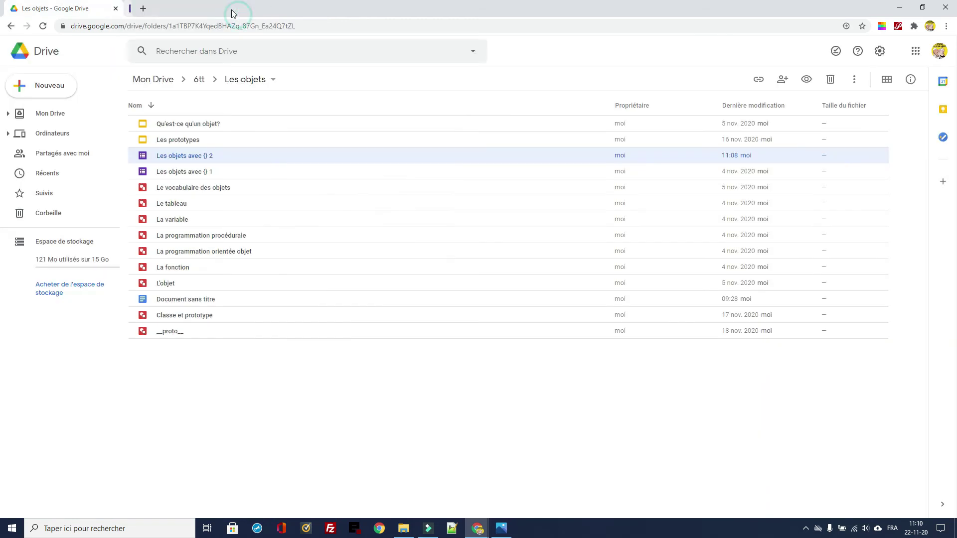
Open the sharing settings of the form "Les objets avec {} 2" and copy its restricted link.
right_click(230, 159)
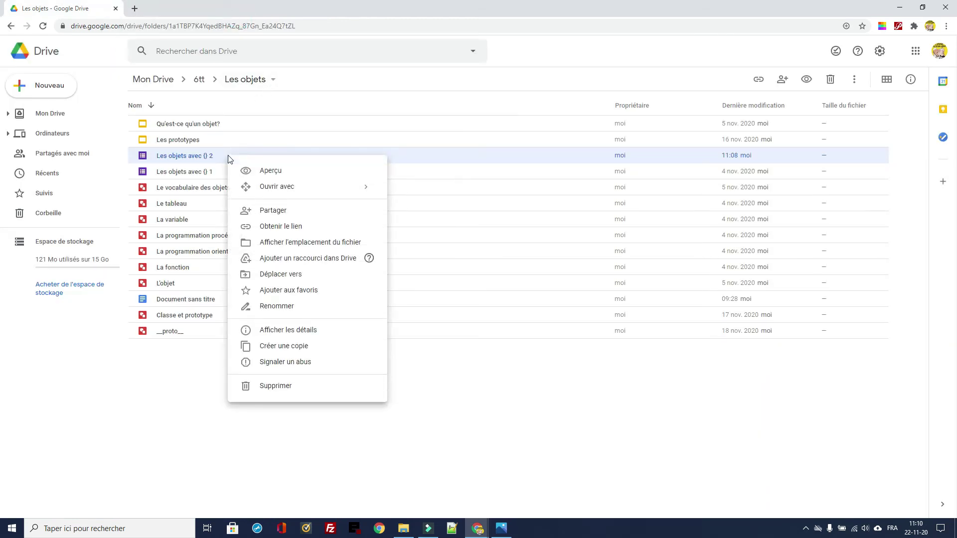
click(268, 212)
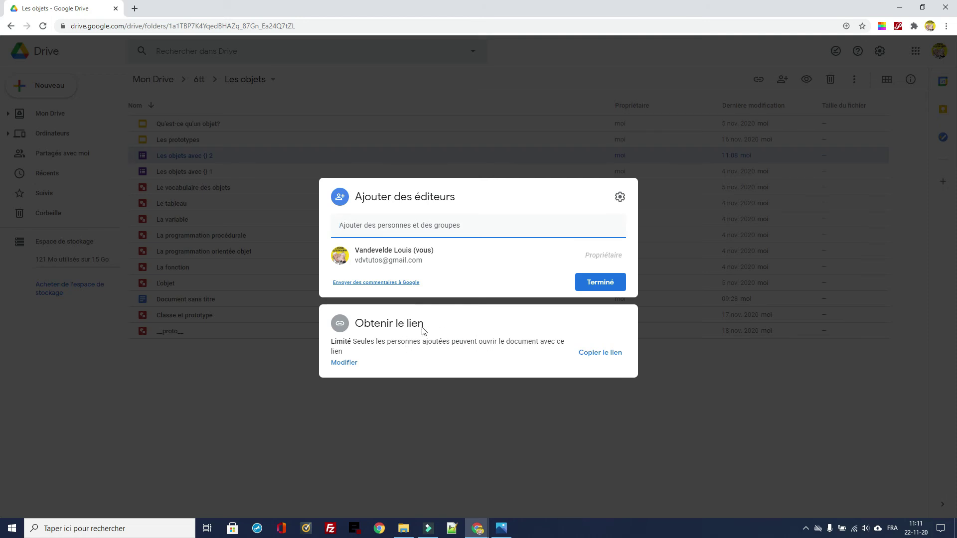
click(605, 354)
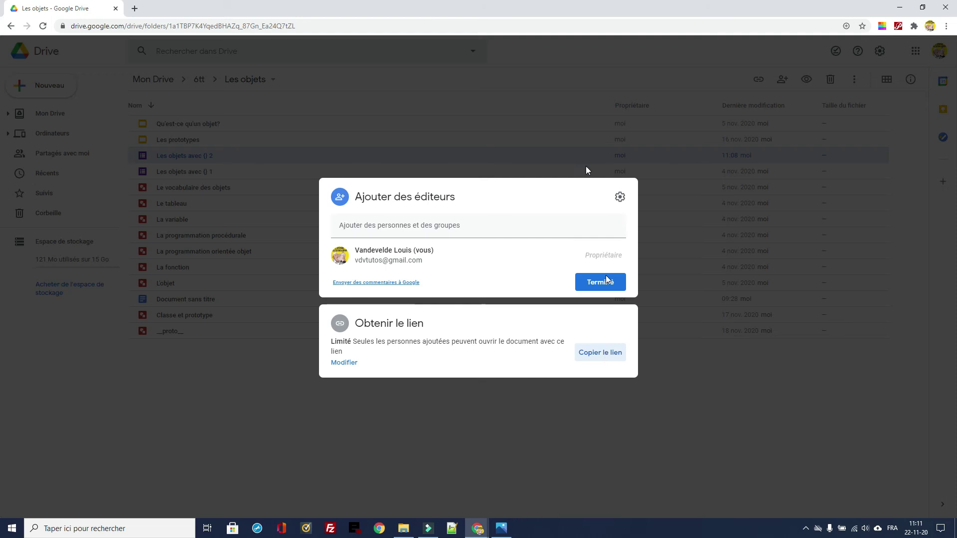
Share the form with a suggested contact's e-mail as Éditeur, with a notification and no message.
click(403, 225)
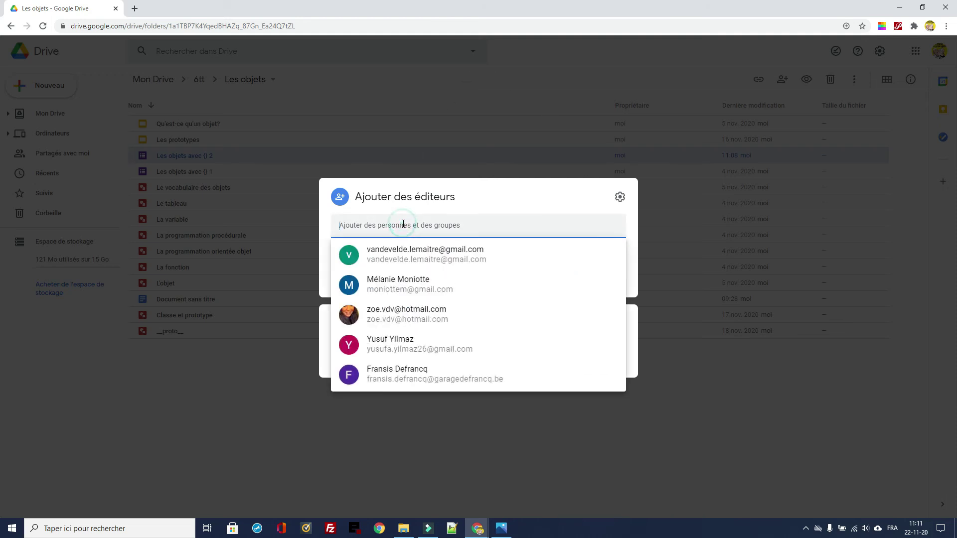
click(406, 255)
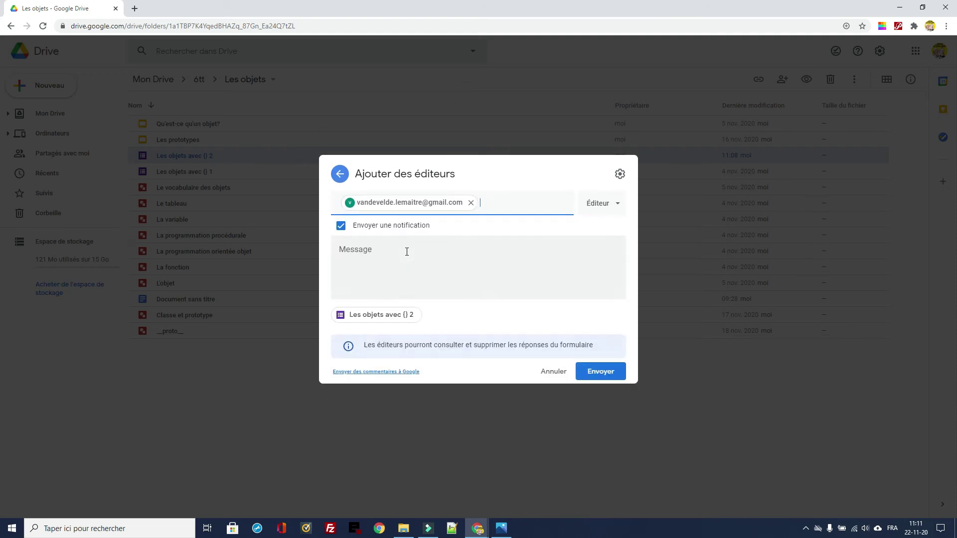
click(485, 208)
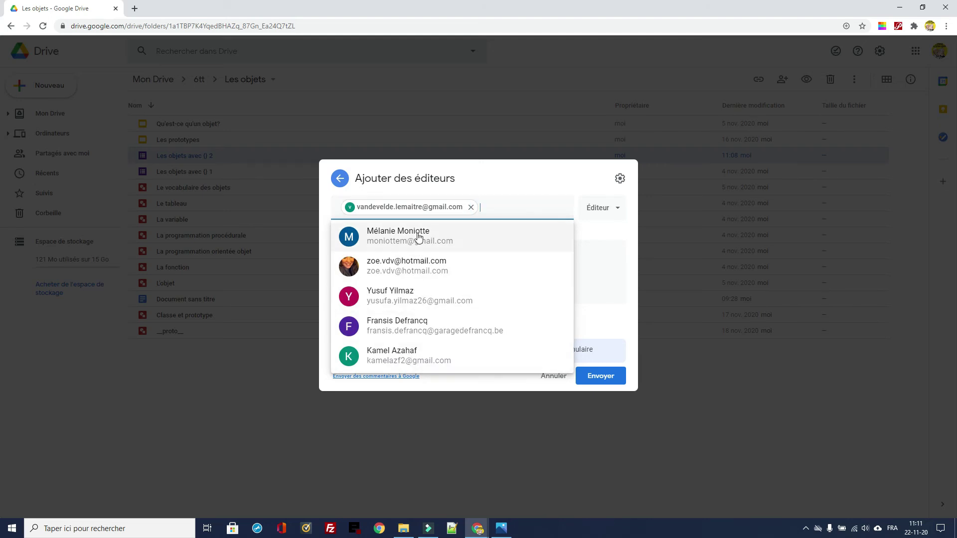
click(514, 184)
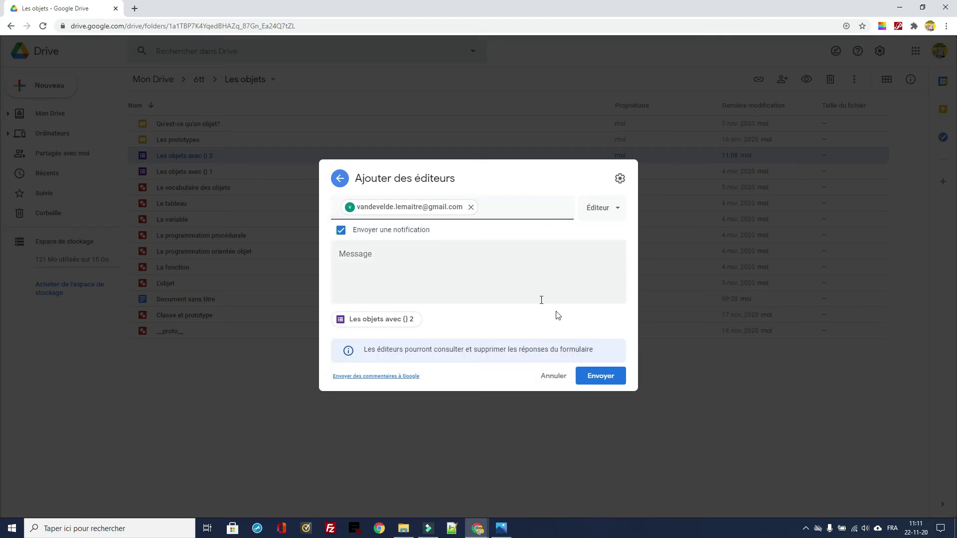
click(608, 382)
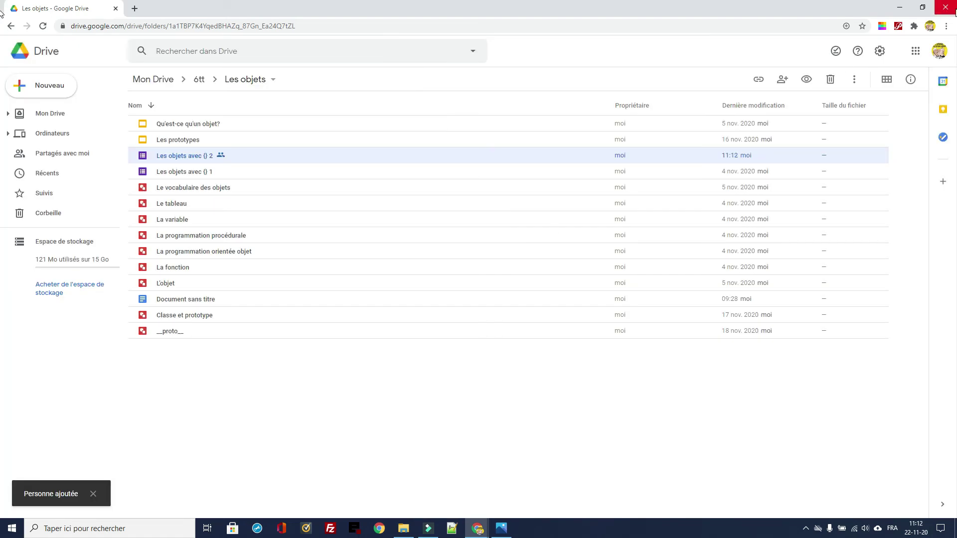
In a new Chrome window, switch to the invited contact's profile and open the form's sharing message in Gmail.
click(379, 529)
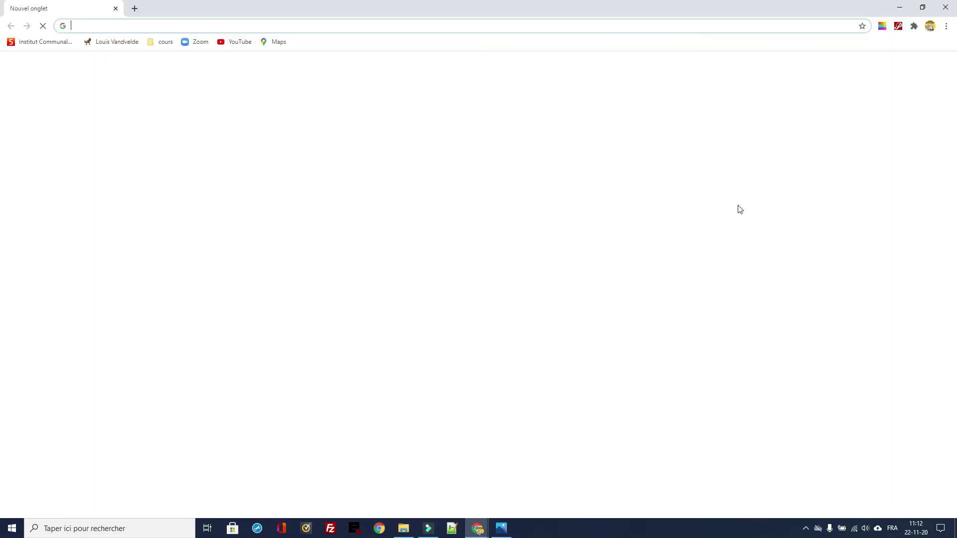
click(931, 27)
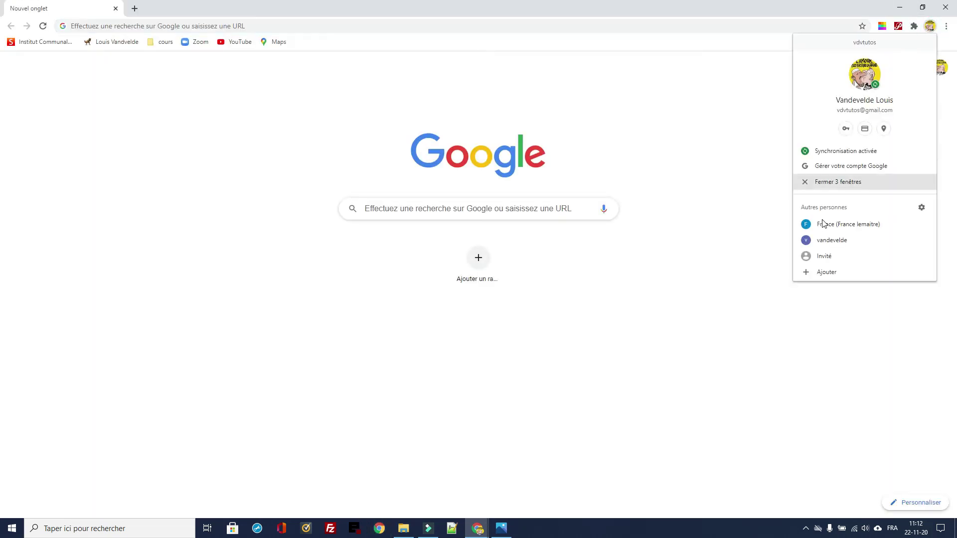
click(821, 241)
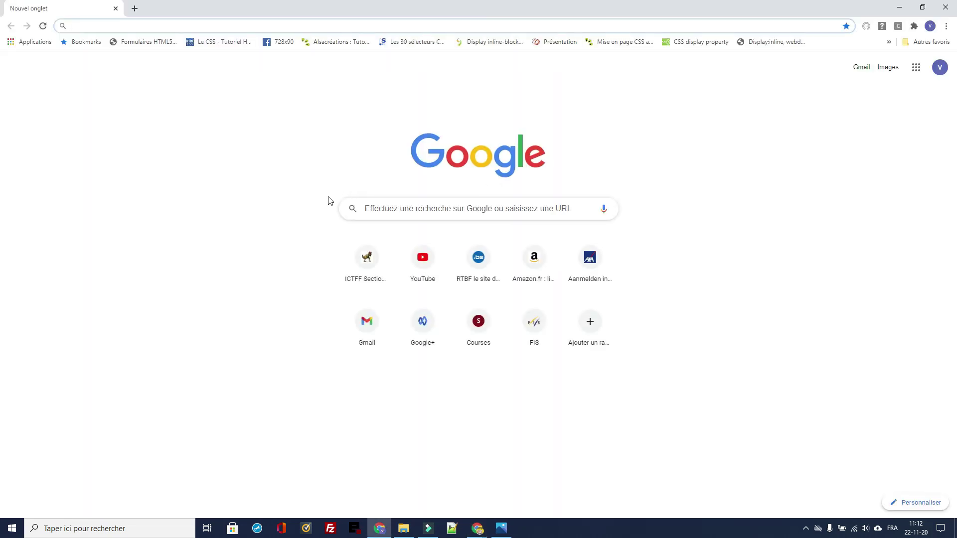
click(366, 322)
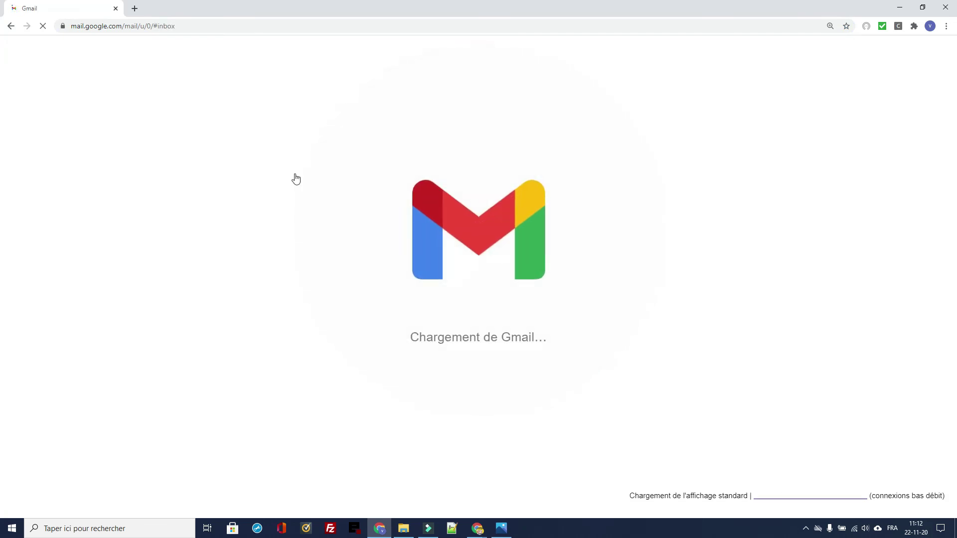
click(275, 156)
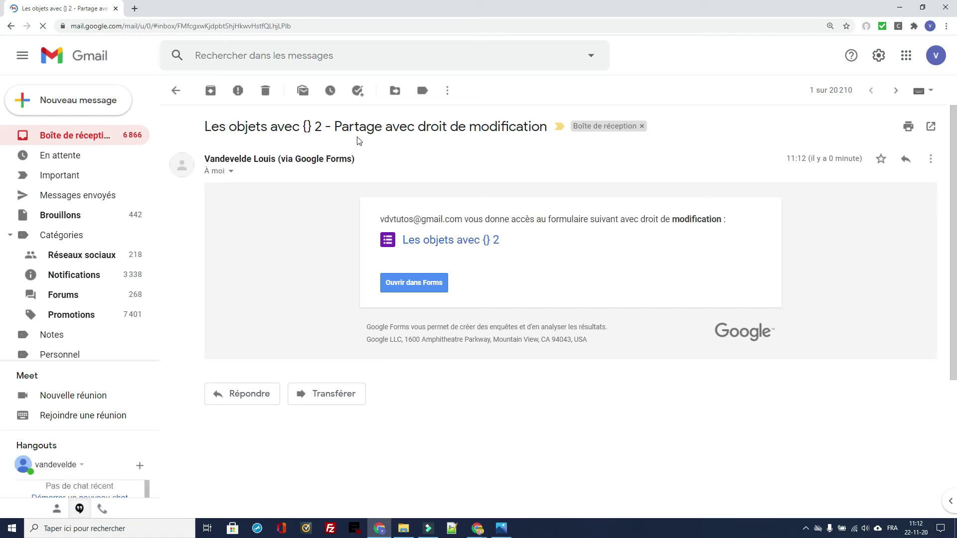
Check the modification rights stated in the message's subject and open the shared form in Google Forms.
drag(337, 122, 538, 128)
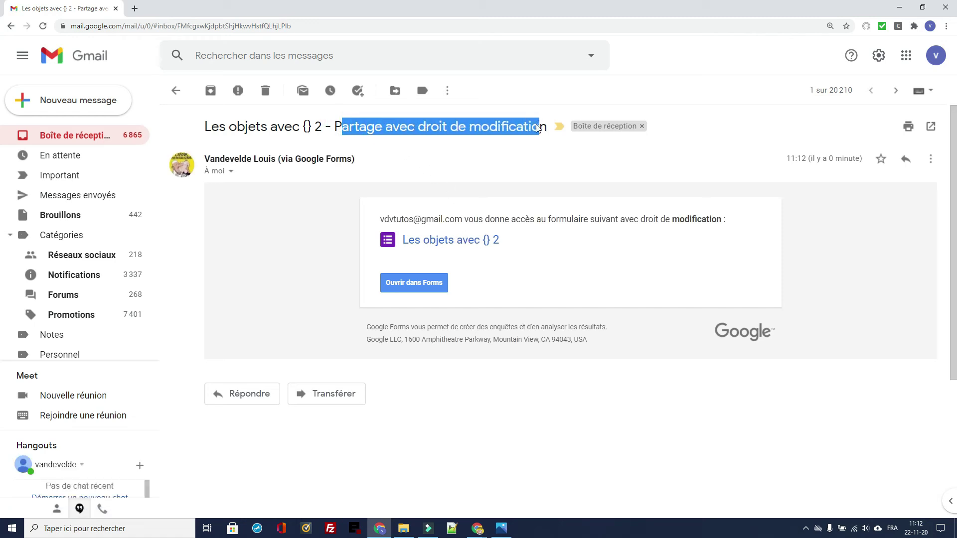
click(492, 157)
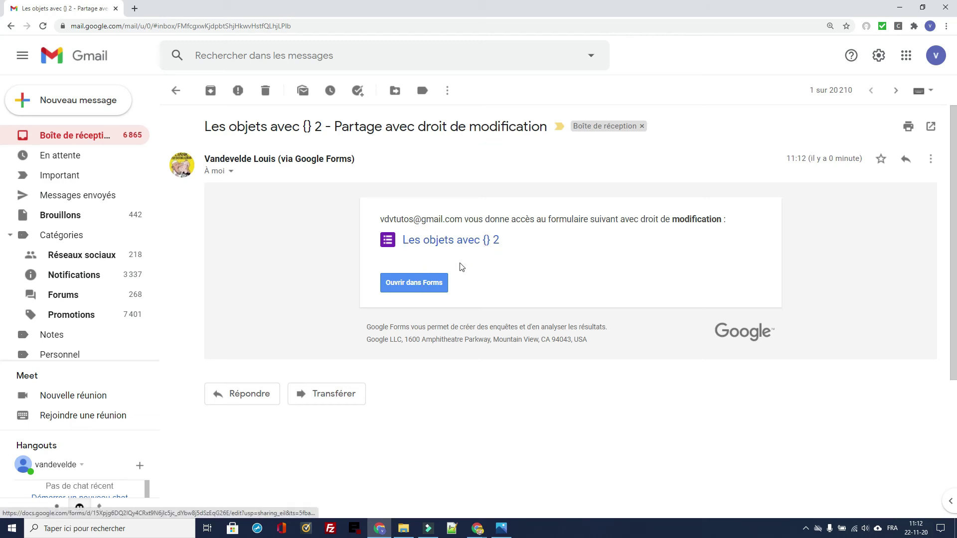
click(420, 284)
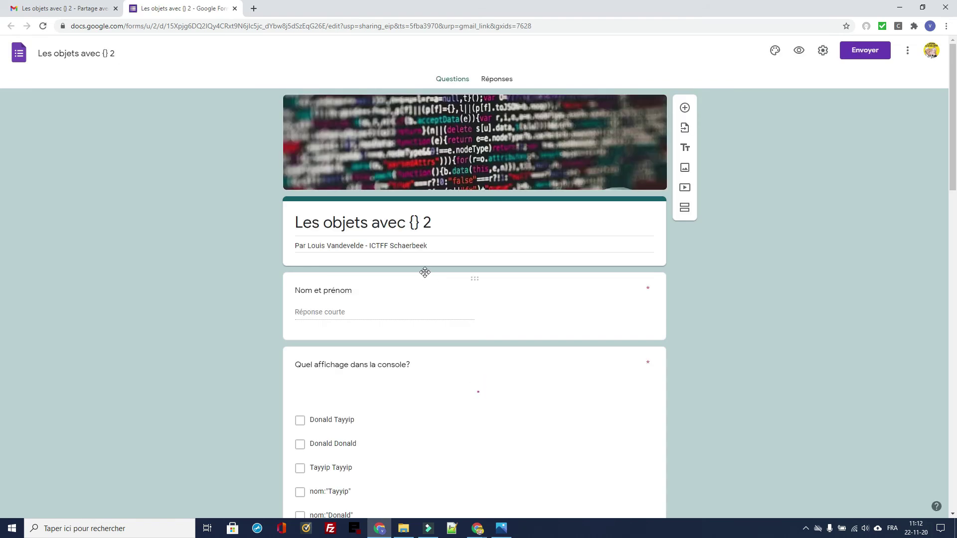
Duplicate the last question of the form and title the copy "Ma belle question".
scroll(425, 272, down, 5)
scroll(425, 272, down, 12)
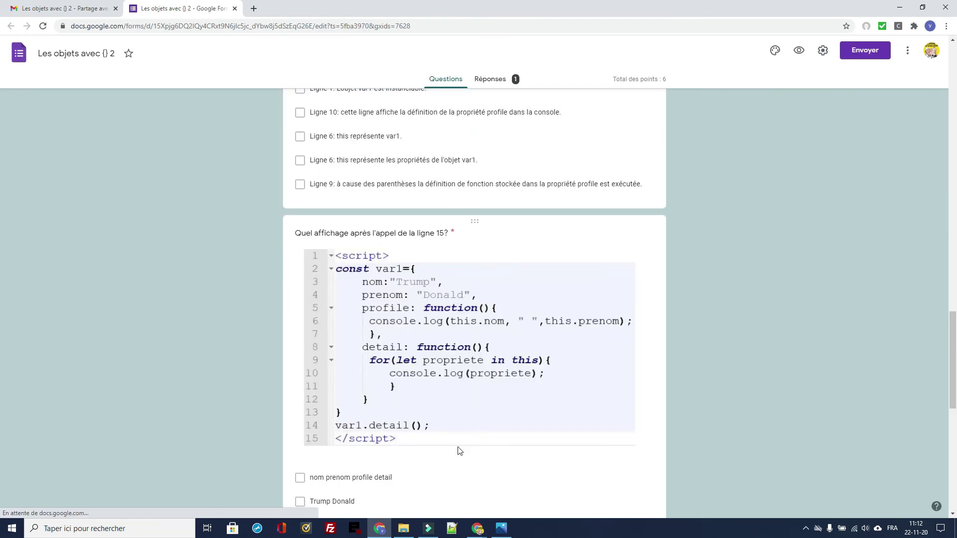
scroll(467, 452, down, 10)
click(478, 448)
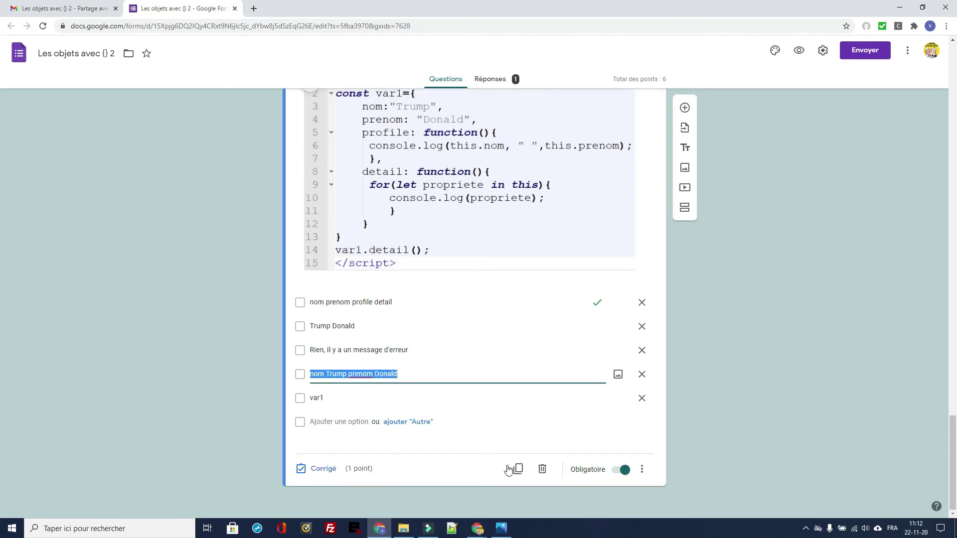
click(517, 470)
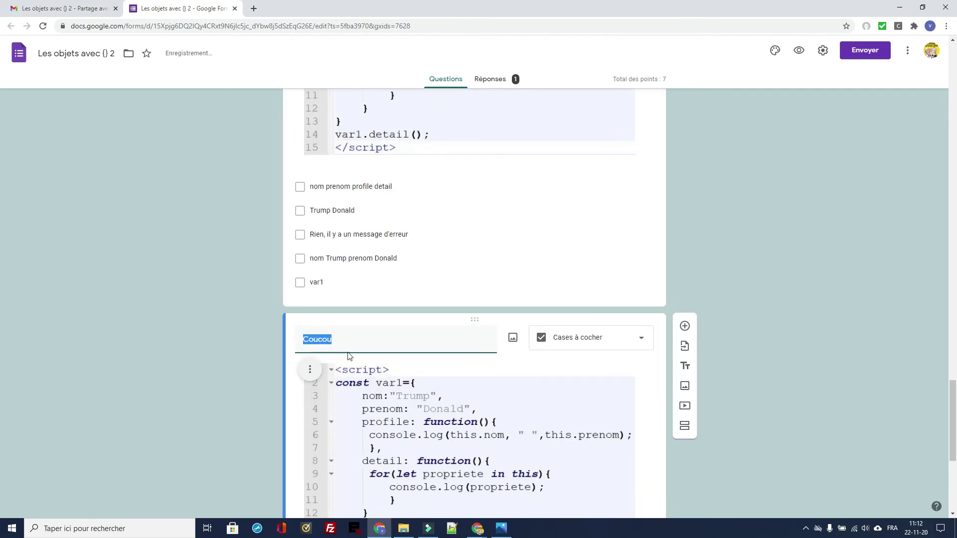
text(Ma)
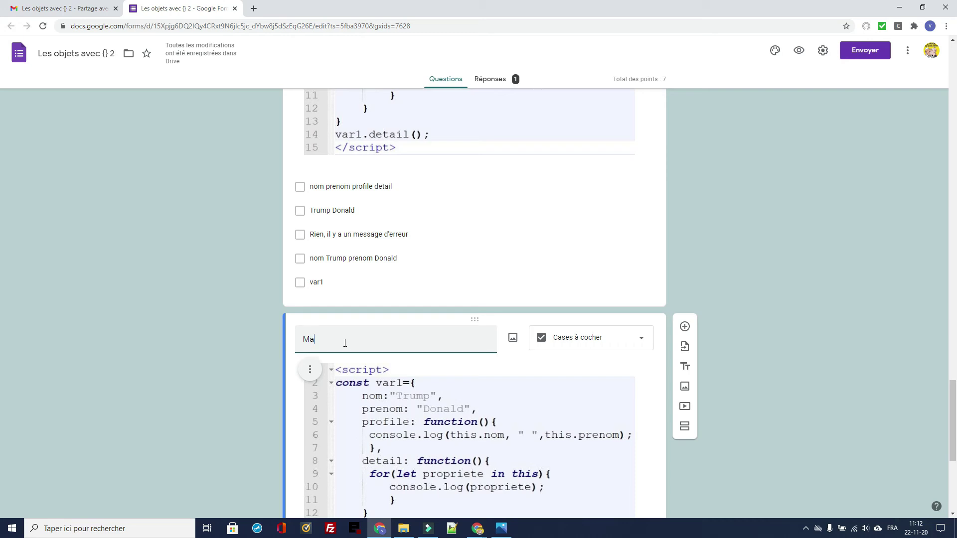
text( belle question)
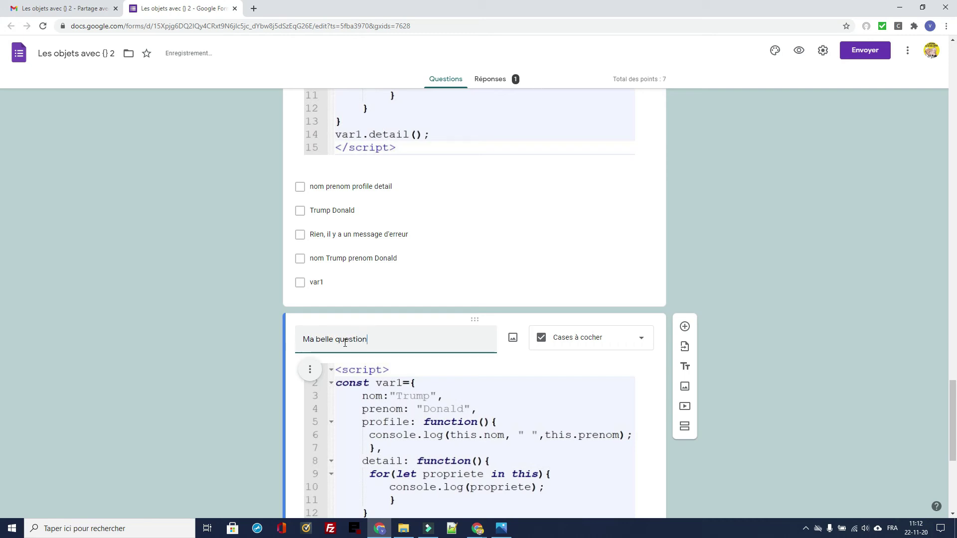
Remove the code image from the "Ma belle question" question and close the form.
click(308, 371)
click(249, 470)
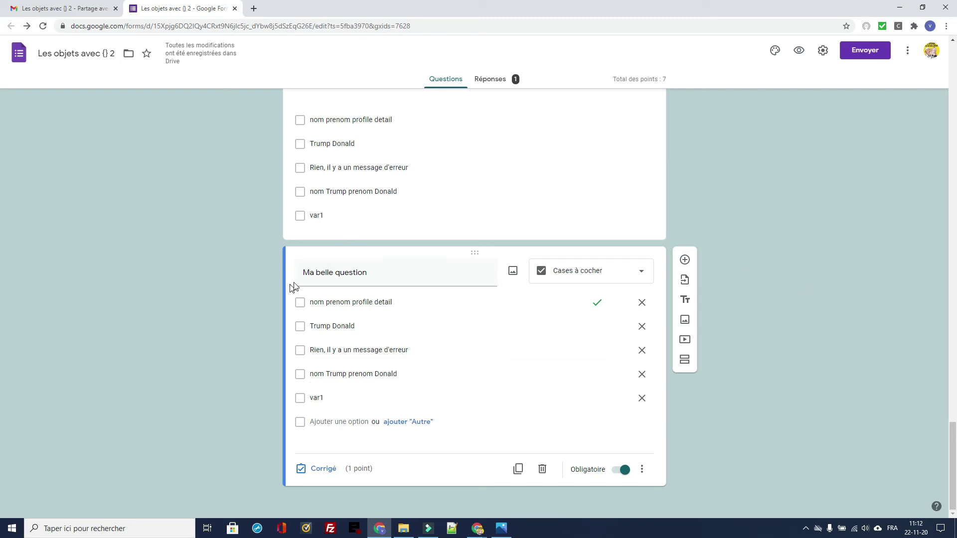
click(234, 9)
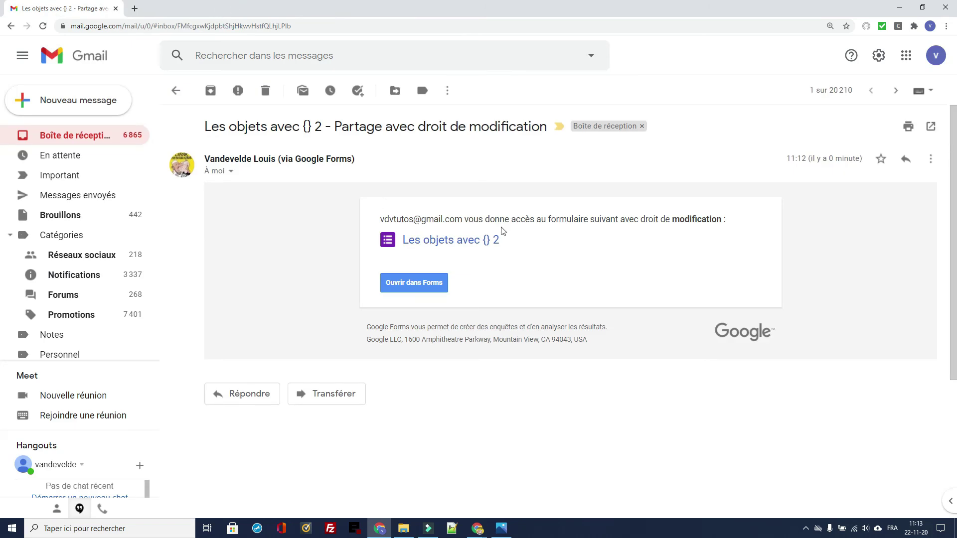
Switch back to the form owner's Chrome profile and open Google Drive.
click(930, 27)
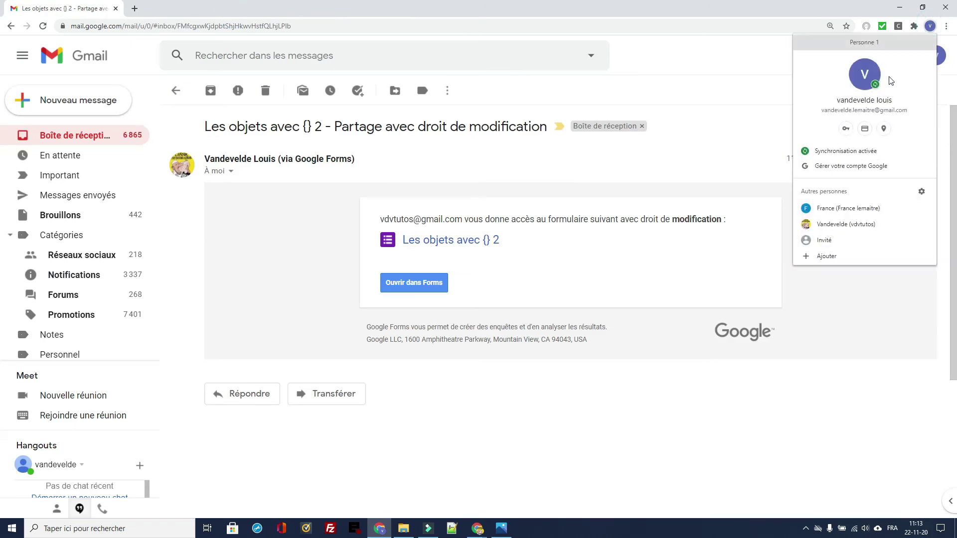
click(836, 222)
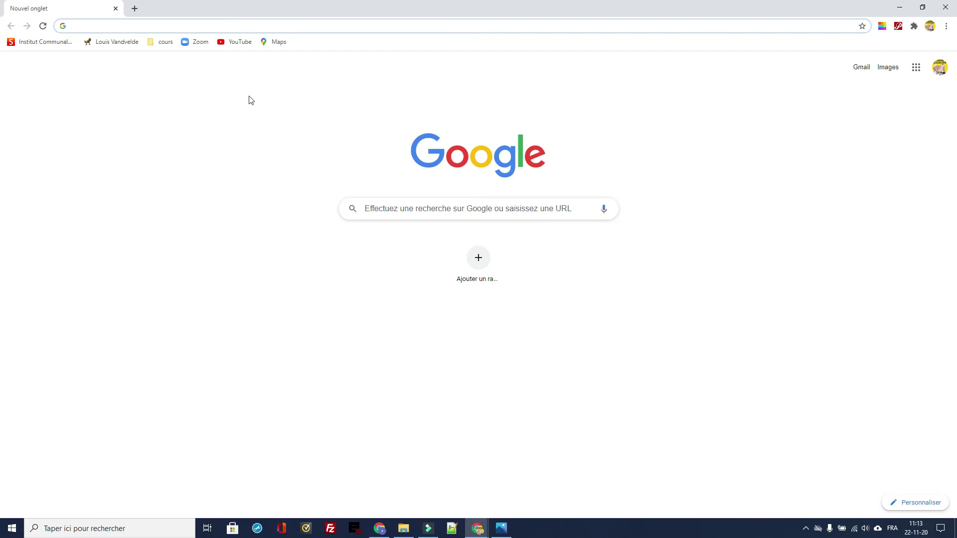
click(915, 68)
click(830, 106)
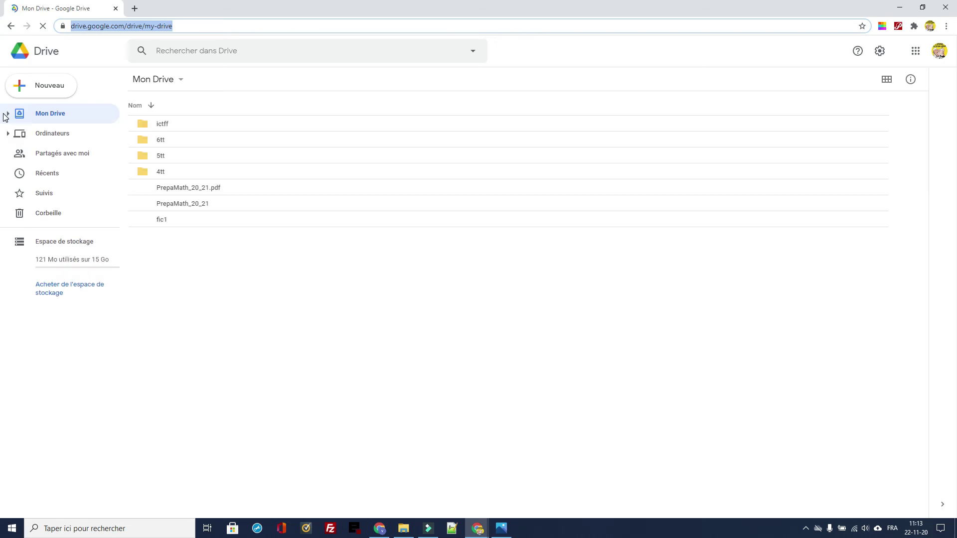
Open the form "Les objets avec {} 2" from the Les objets folder inside 6tt.
double_click(182, 143)
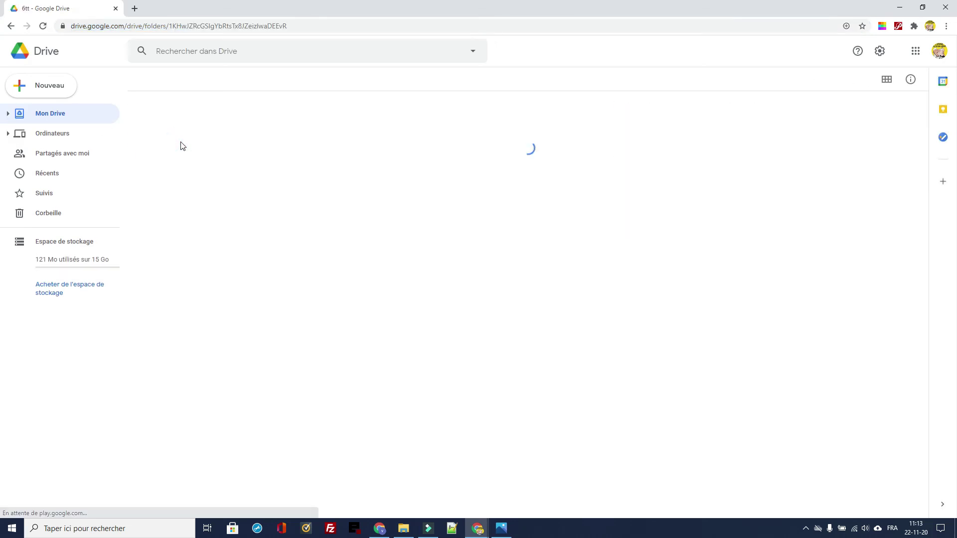
click(175, 128)
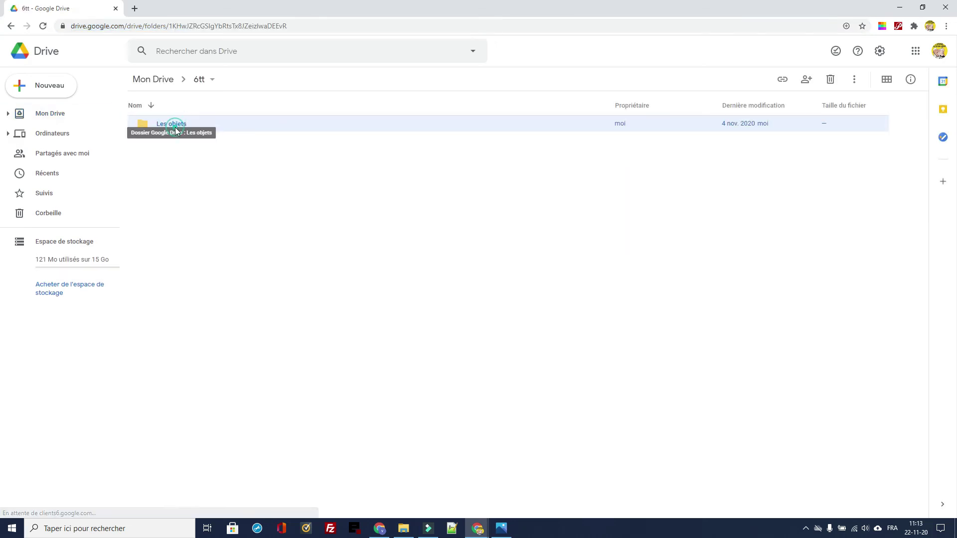
double_click(175, 128)
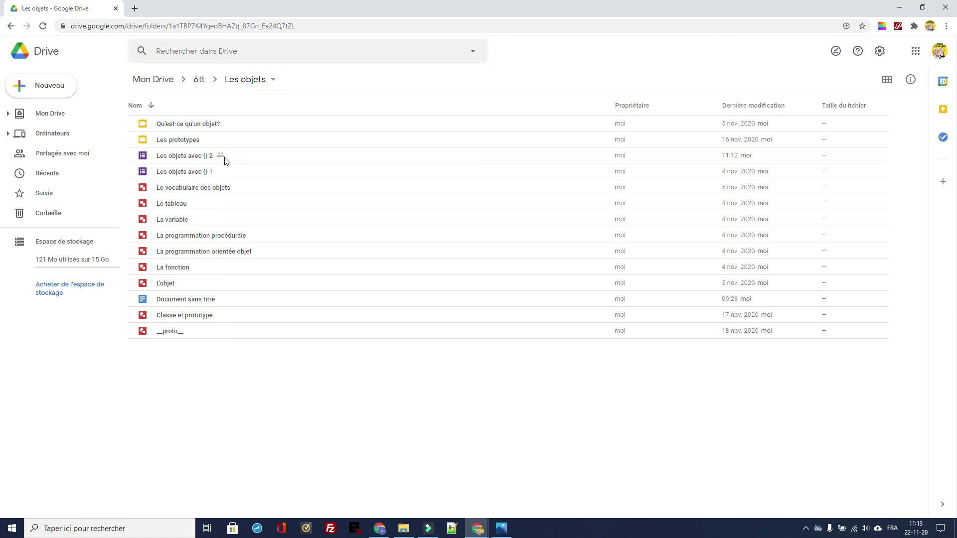
double_click(193, 156)
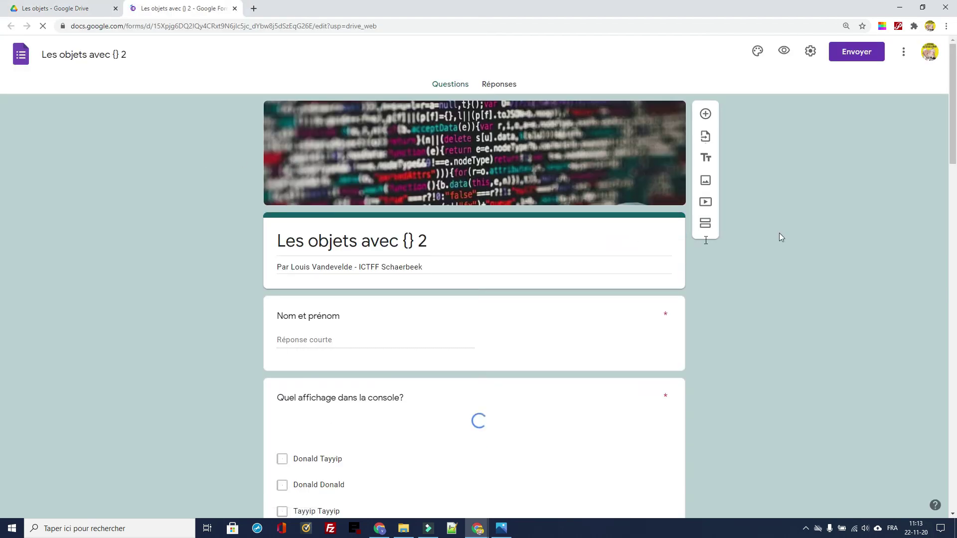
Delete the "Ma belle question" and "Coucou" questions at the end of the form.
scroll(1, 427, down, 10)
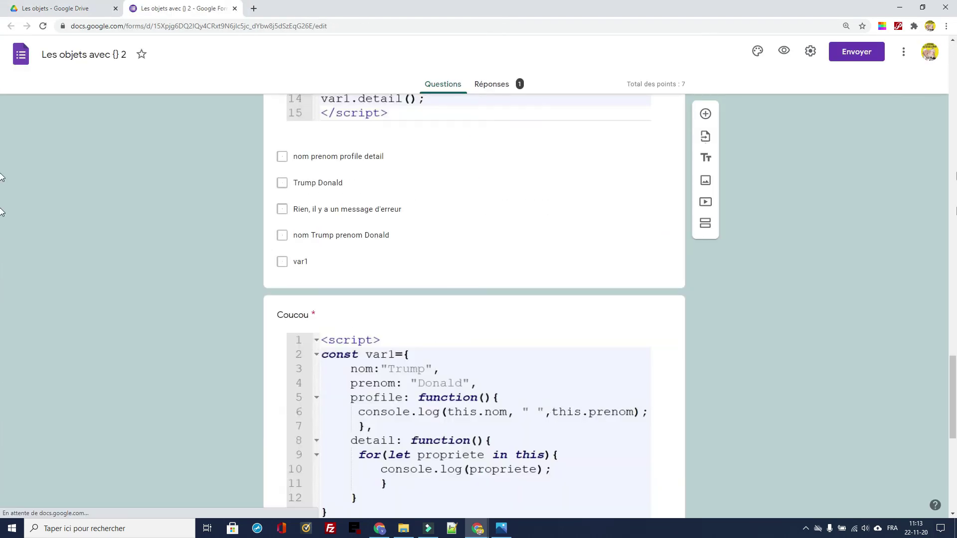
drag(953, 390, 956, 483)
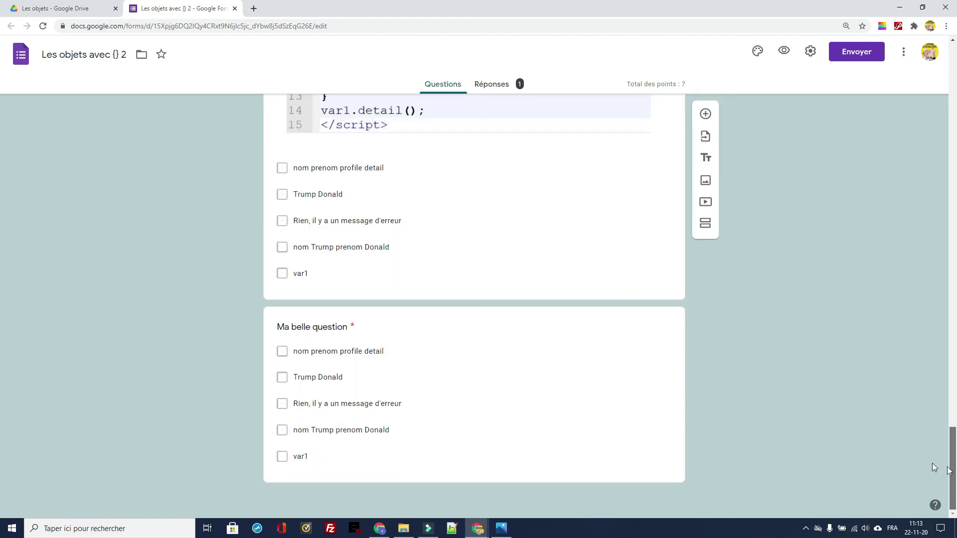
click(542, 364)
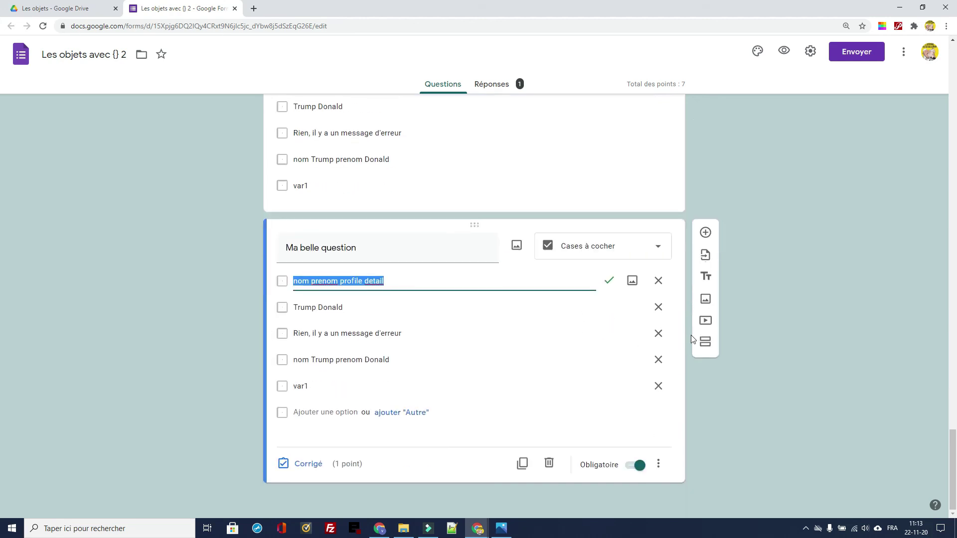
click(551, 465)
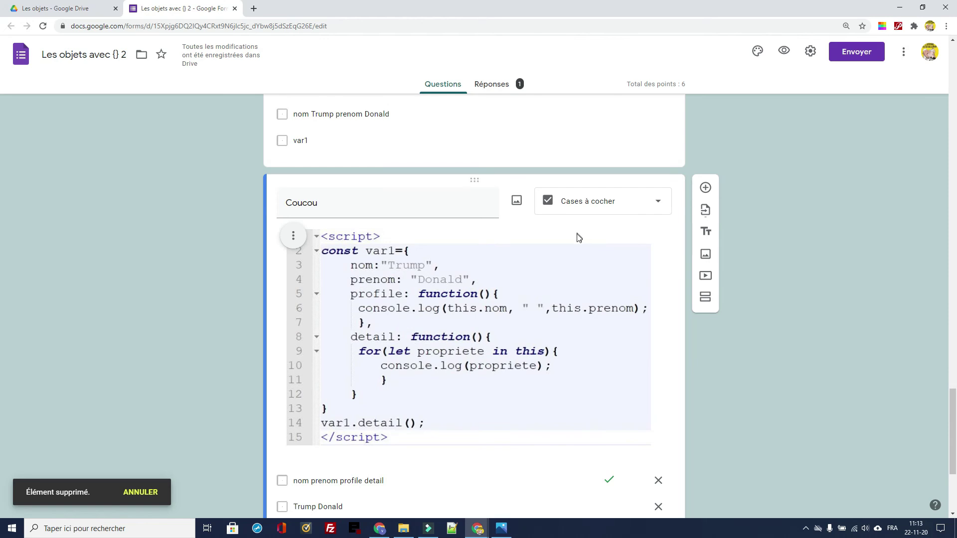
click(550, 465)
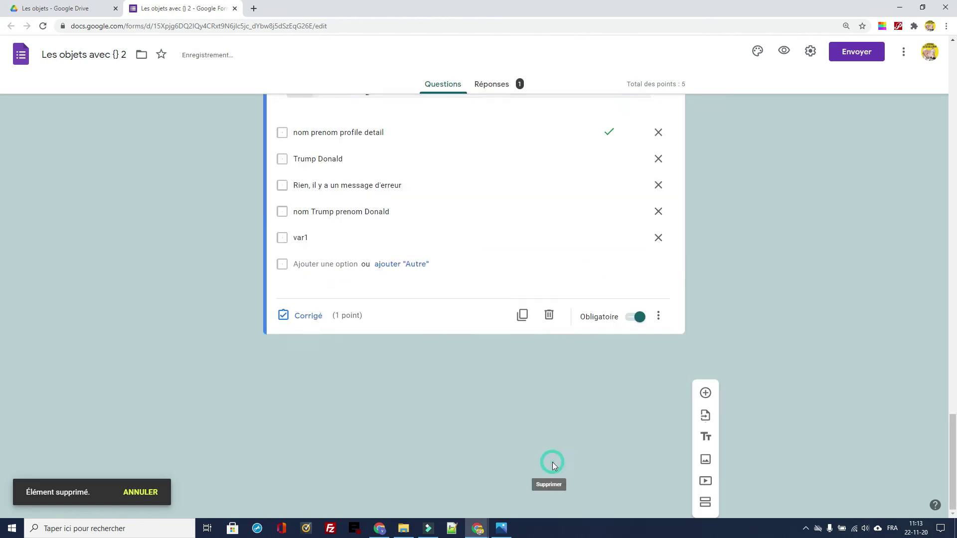
Close the form and remove the other account's editor access to "Les objets avec {} 2", saving the sharing change.
scroll(755, 300, up, 15)
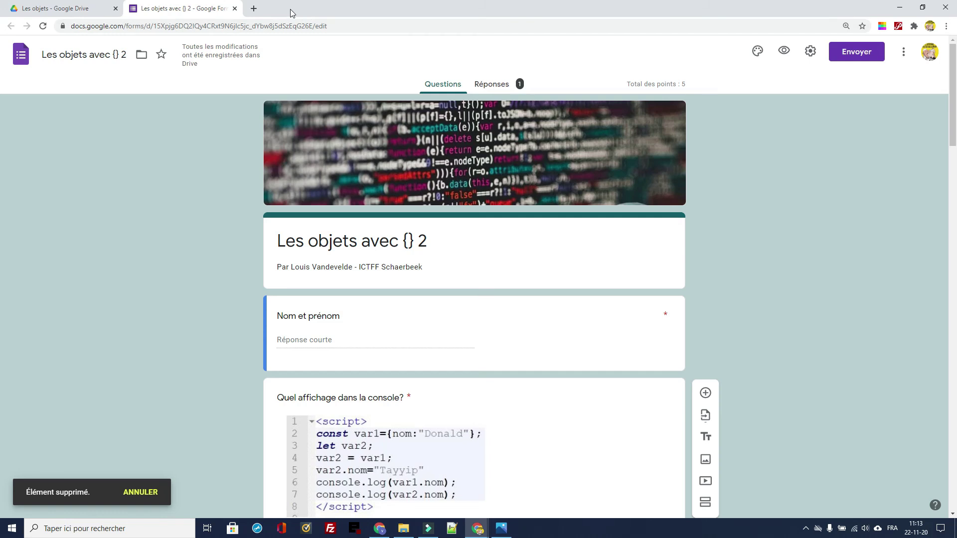
click(234, 9)
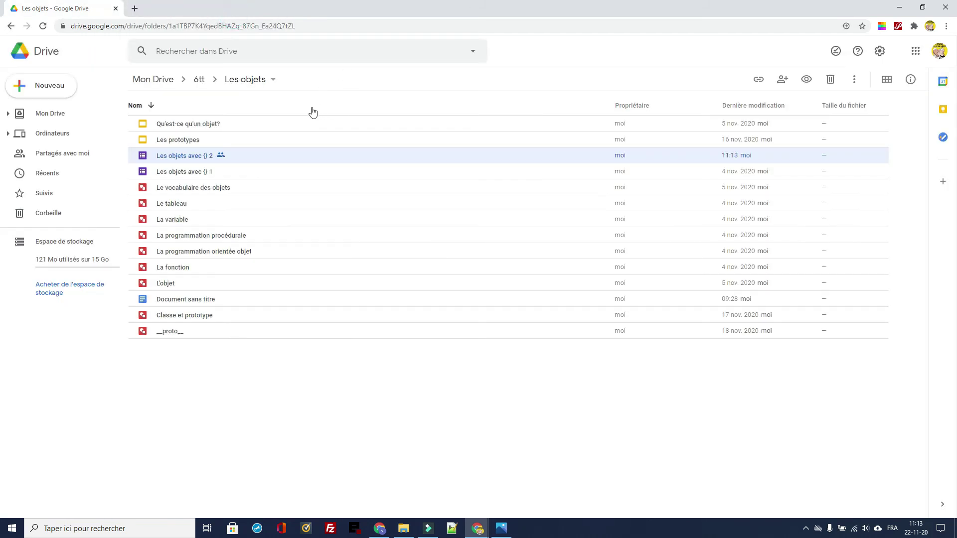
right_click(231, 159)
click(252, 208)
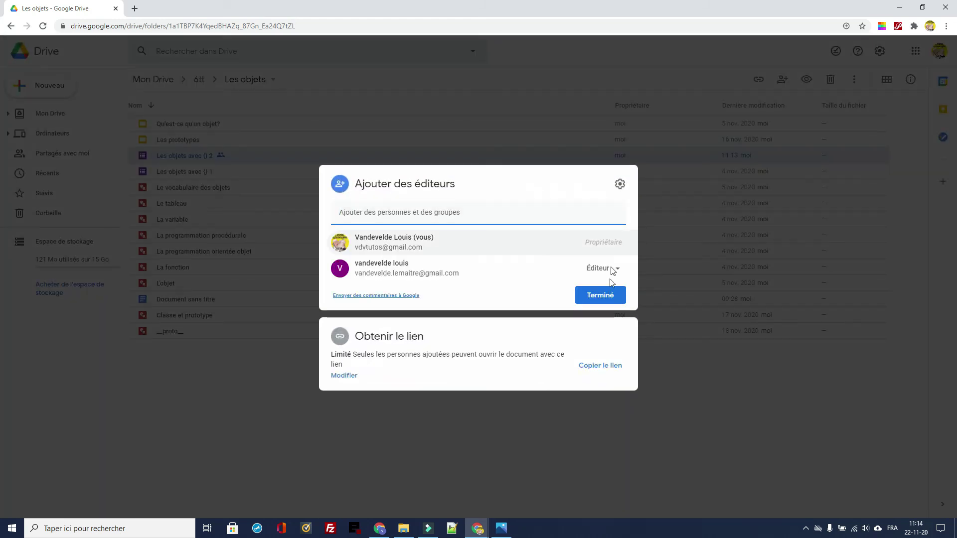
click(613, 274)
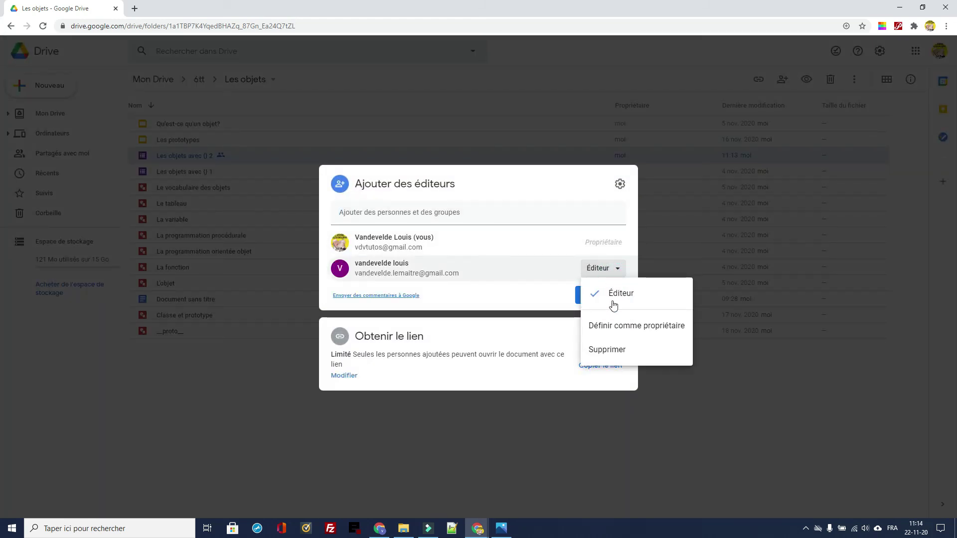
click(621, 356)
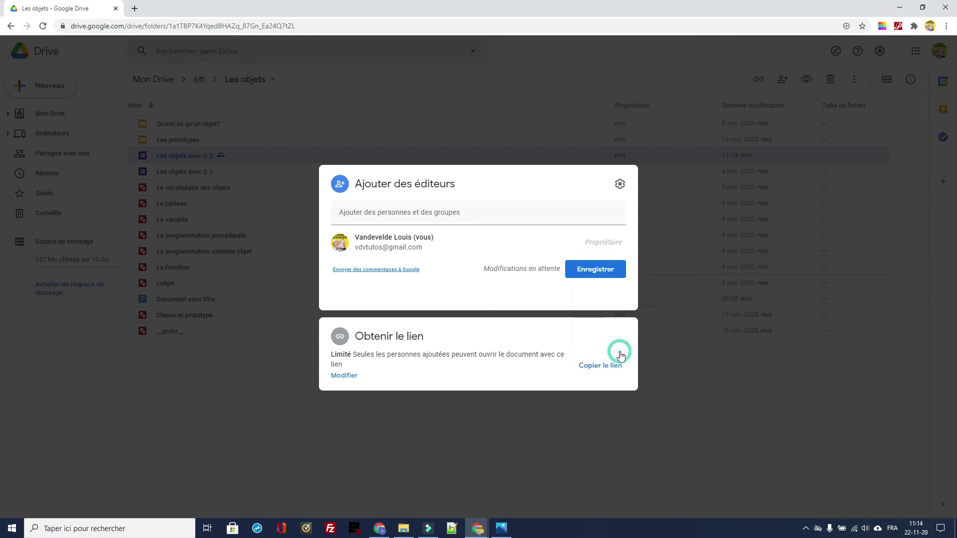
click(611, 290)
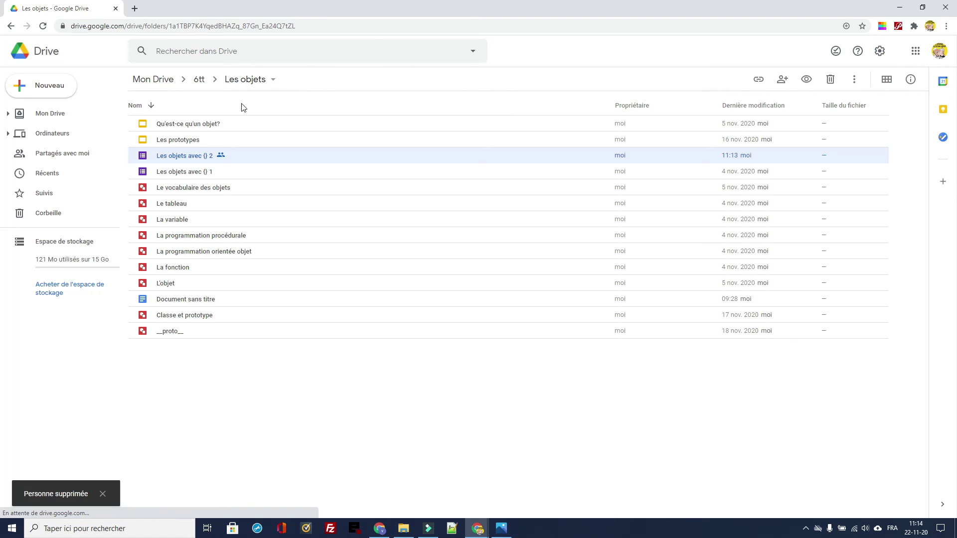
click(231, 186)
click(225, 157)
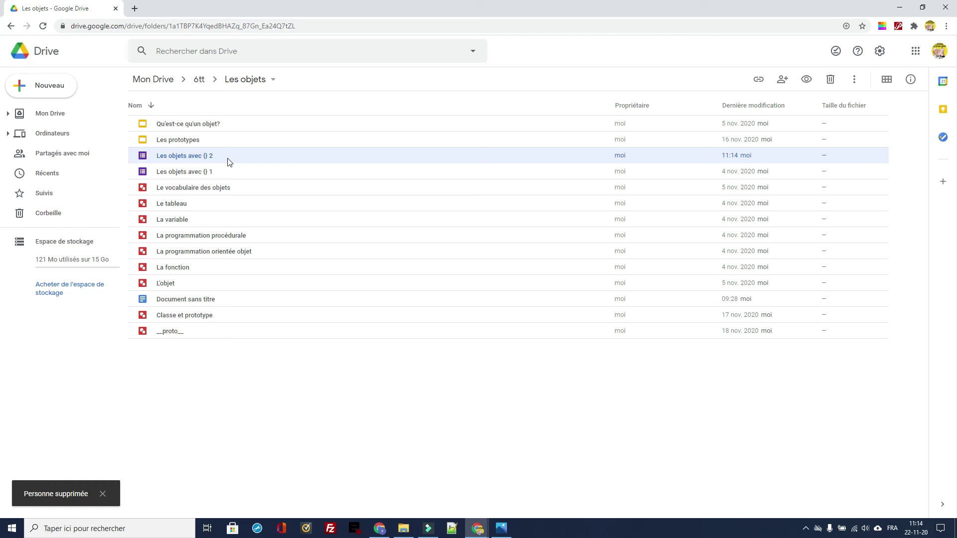
Look up the option for downloading Drive for PC in the Drive settings.
click(502, 532)
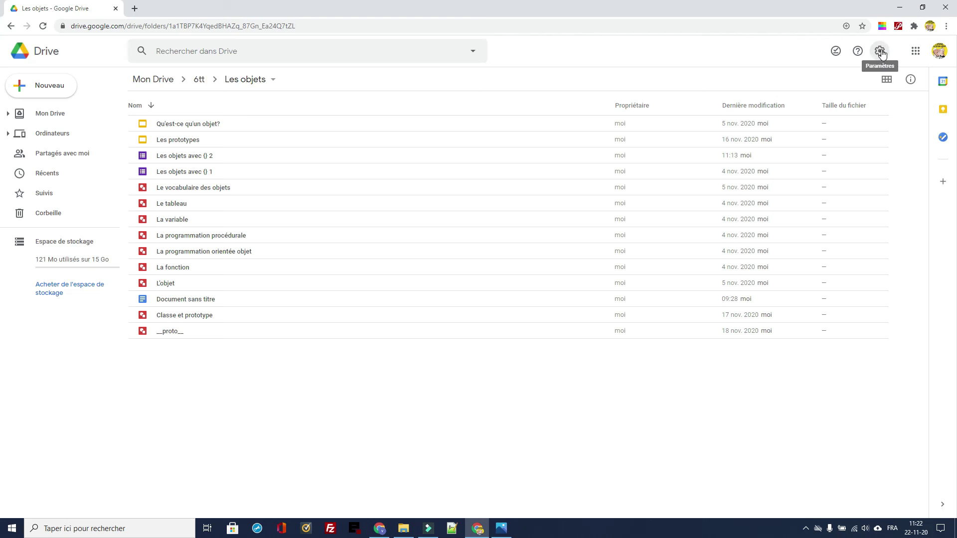
click(881, 53)
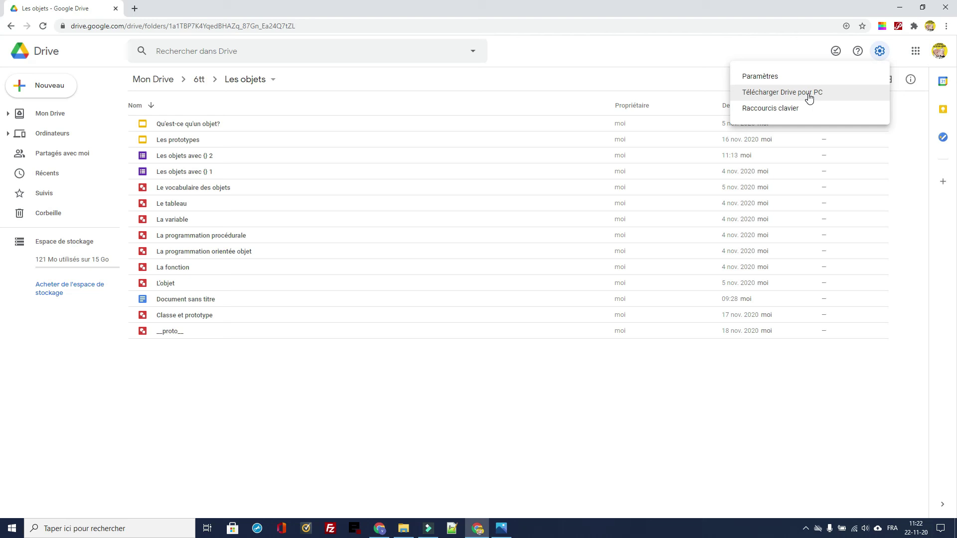
click(859, 438)
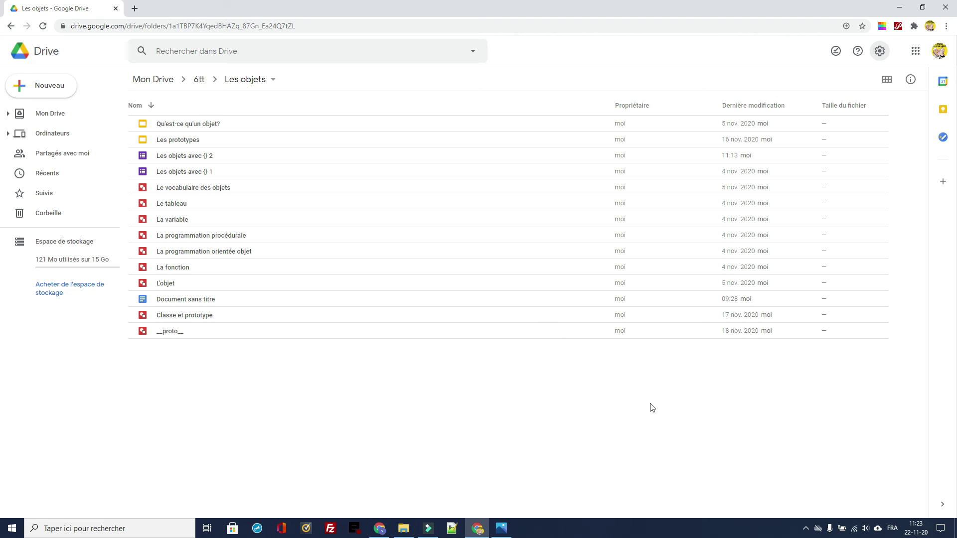
Open the preferences of the Sauvegarde et synchronisation desktop app.
click(880, 531)
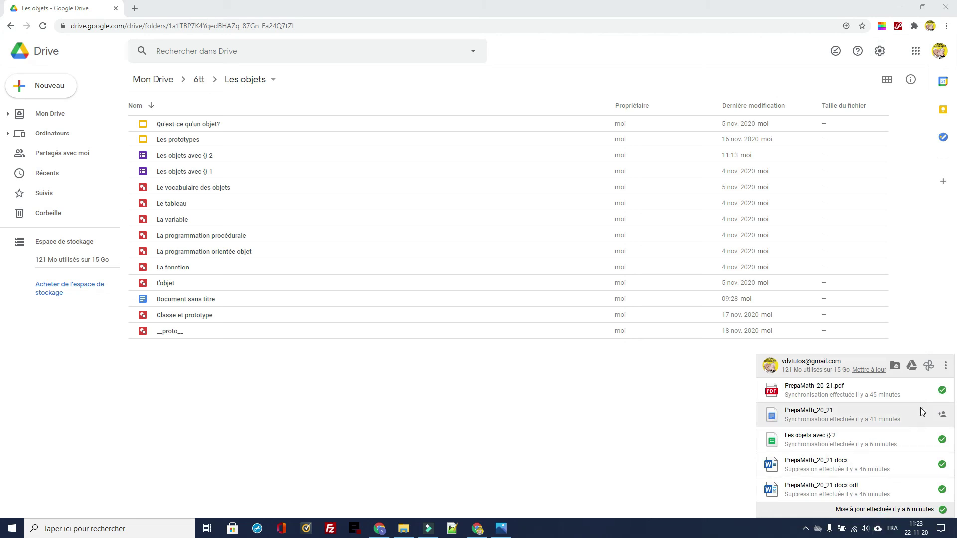
click(946, 368)
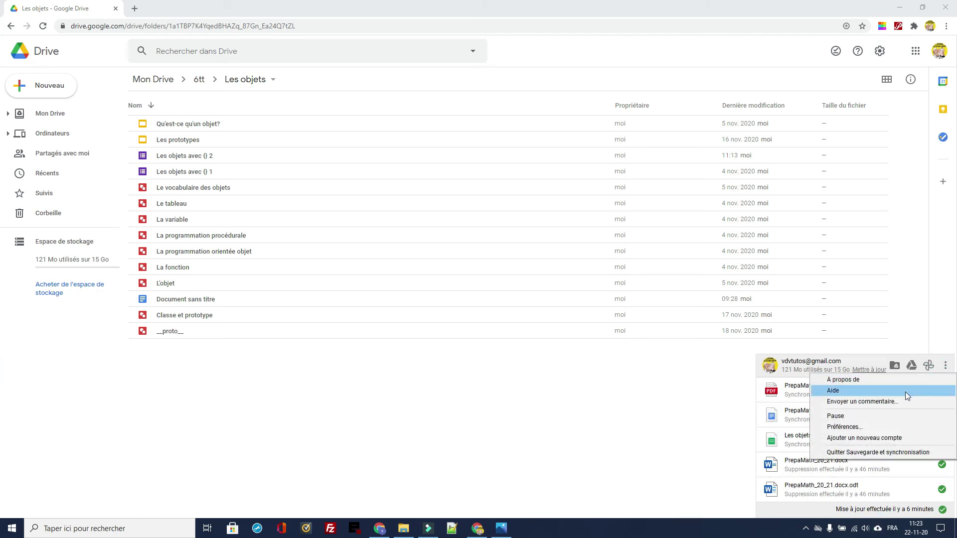
click(868, 430)
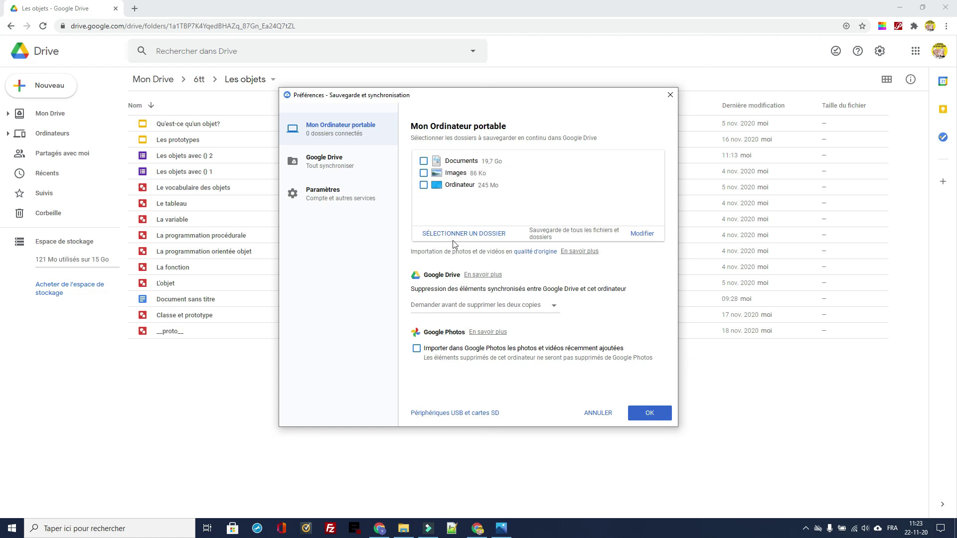
Add the zztest folder inside edsa-tyrrex2018 to the laptop folders backed up to Drive and save the preferences.
click(470, 235)
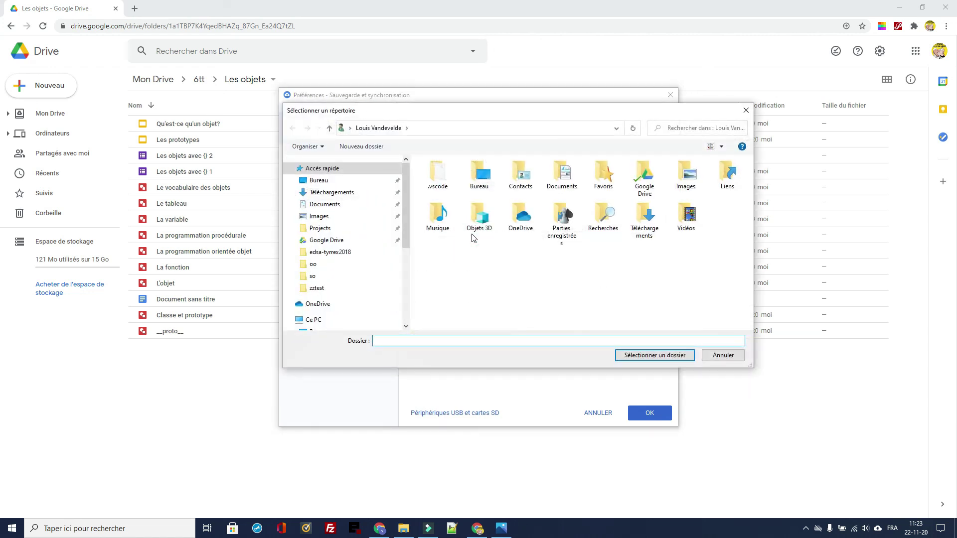
click(333, 252)
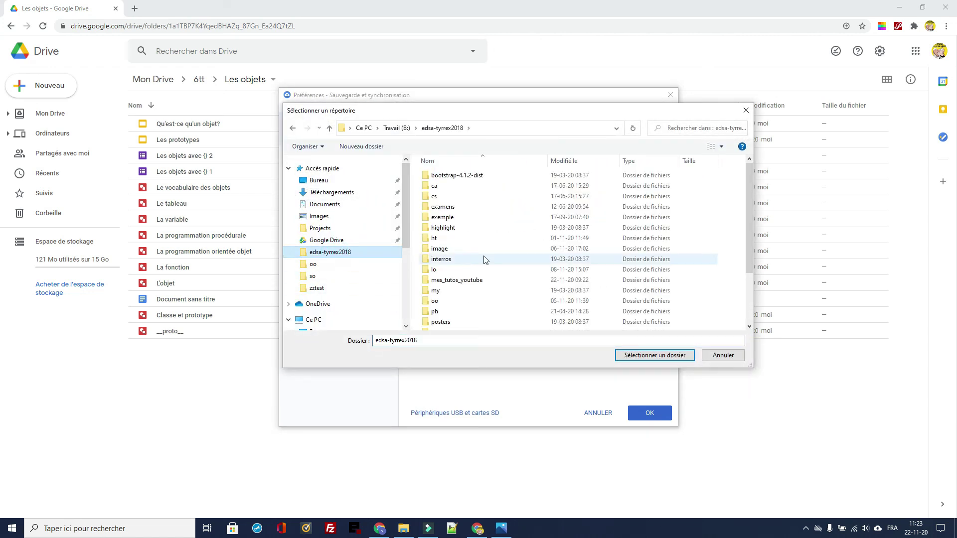
scroll(483, 252, down, 3)
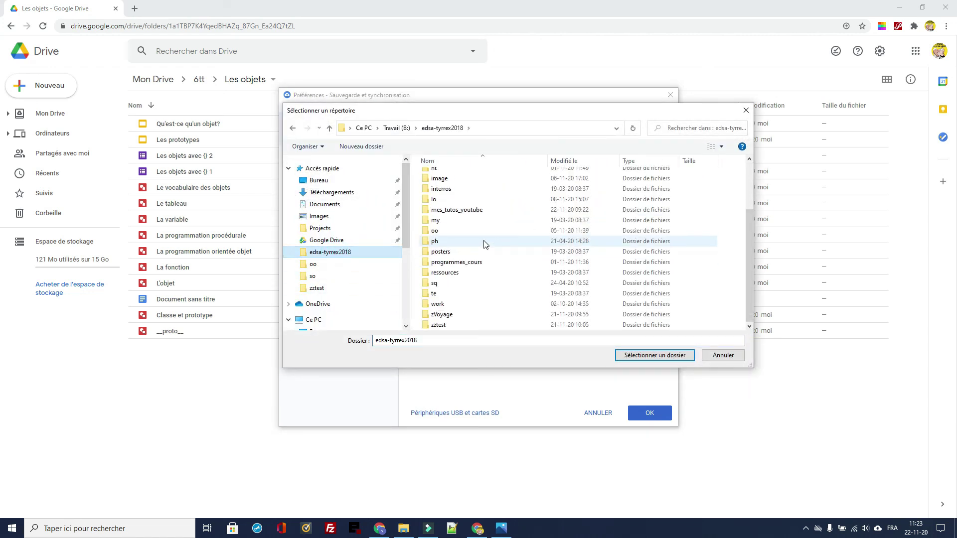
double_click(438, 325)
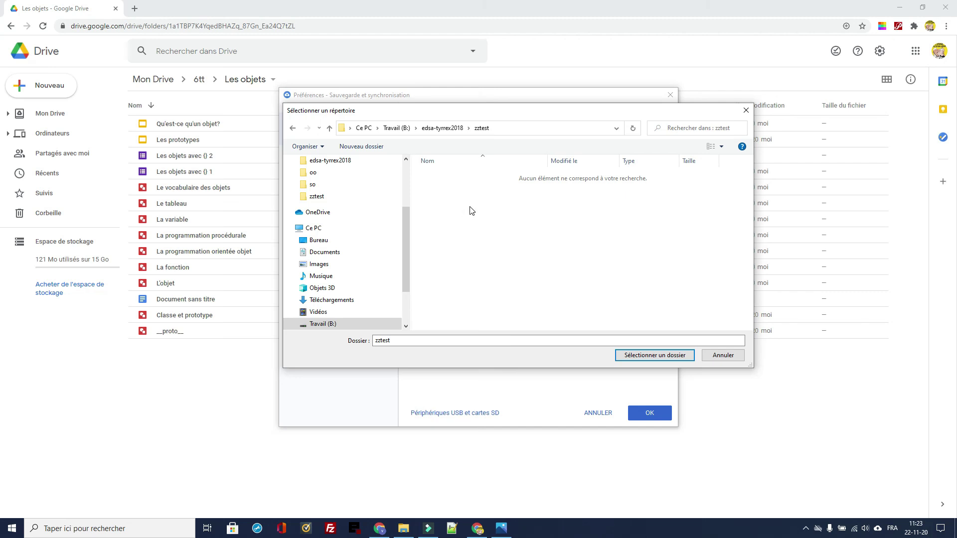
click(661, 357)
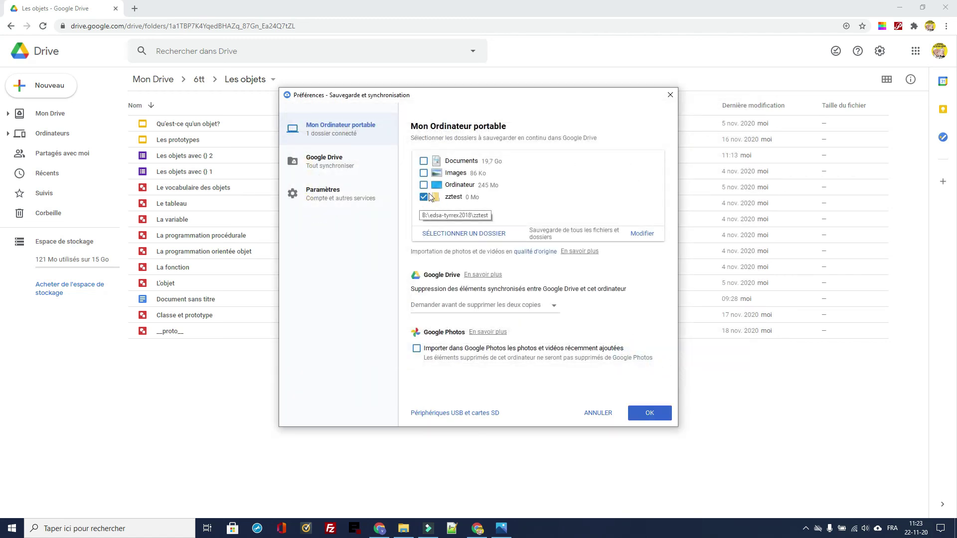
click(424, 197)
click(648, 414)
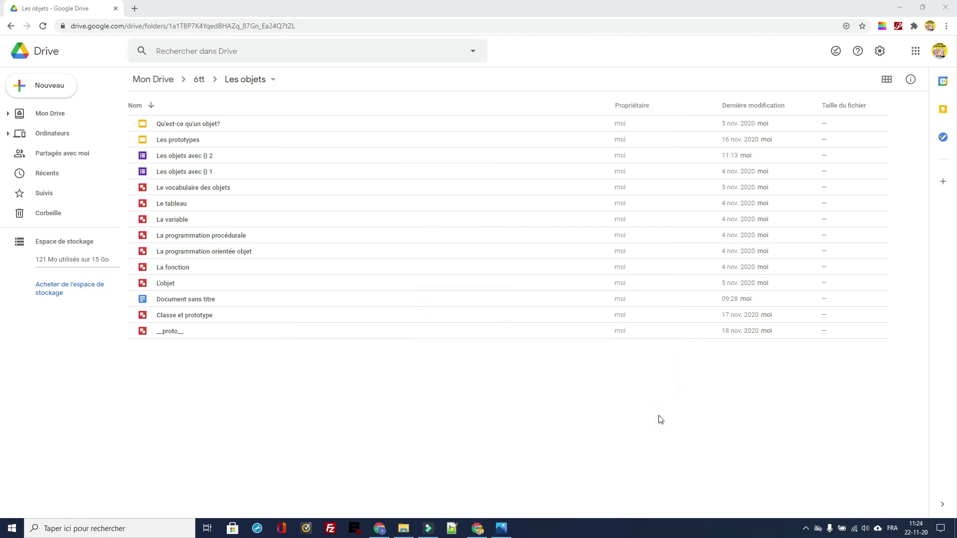
Open "Mon Ordinateur portable" under Ordinateurs in Drive.
click(9, 134)
click(21, 153)
click(37, 156)
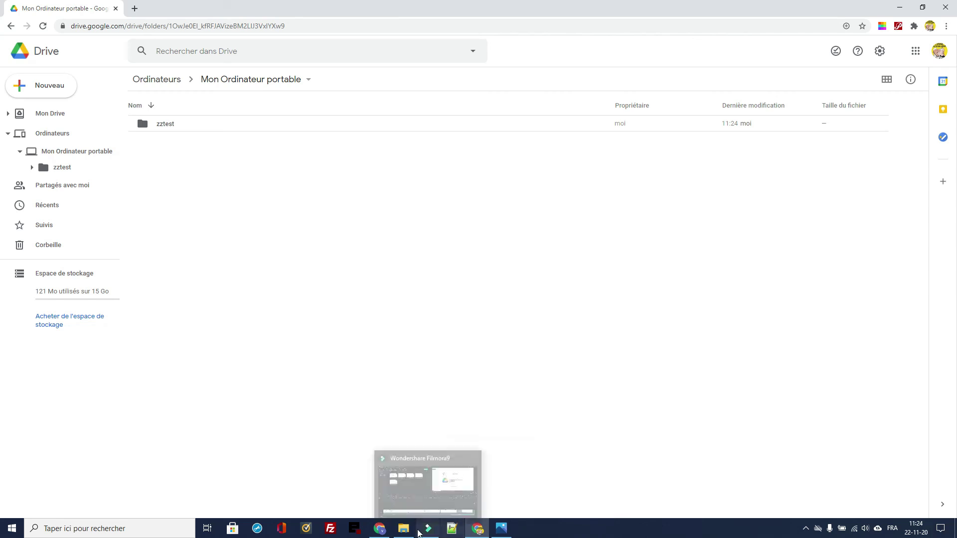
Switch to File Explorer and open the zztest folder inside edsa-tyrrex2018.
mouse_move(380, 532)
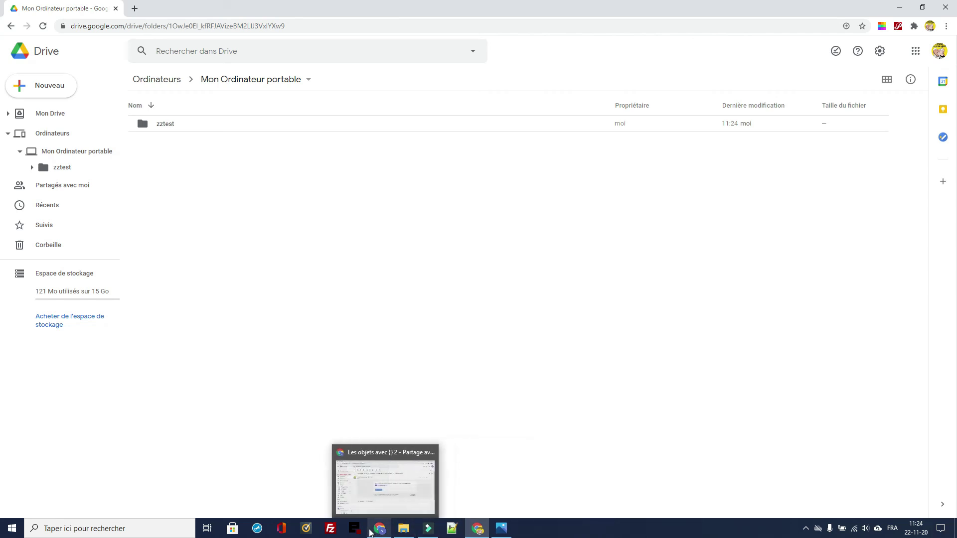
click(414, 522)
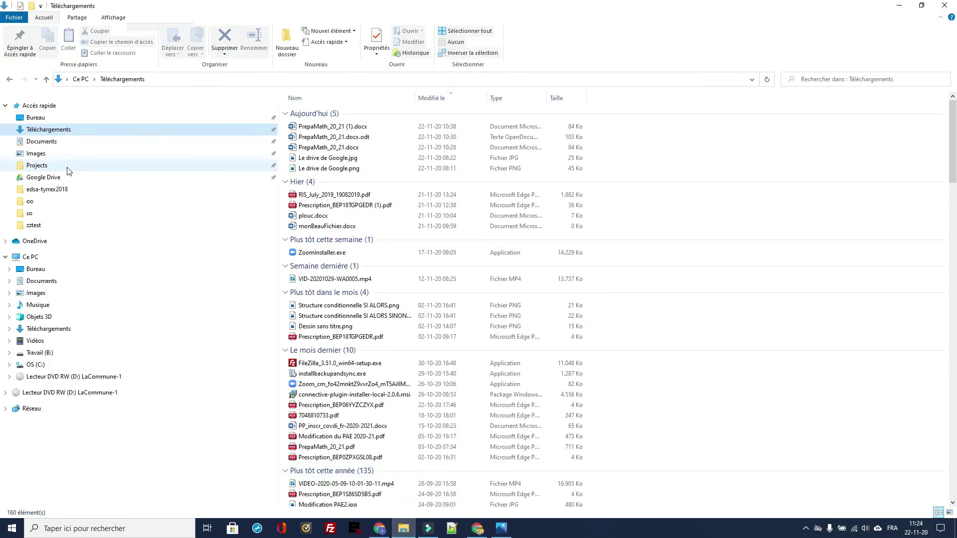
click(58, 193)
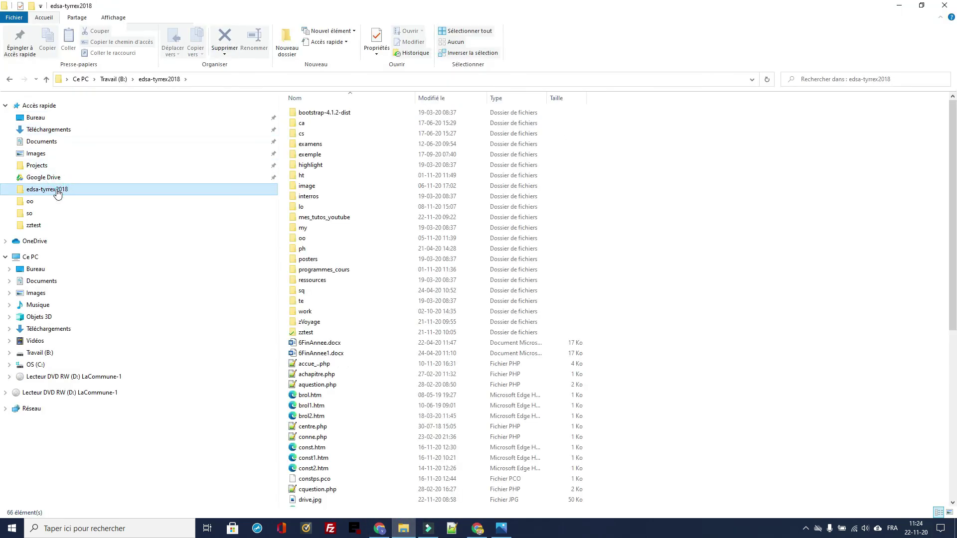
double_click(294, 334)
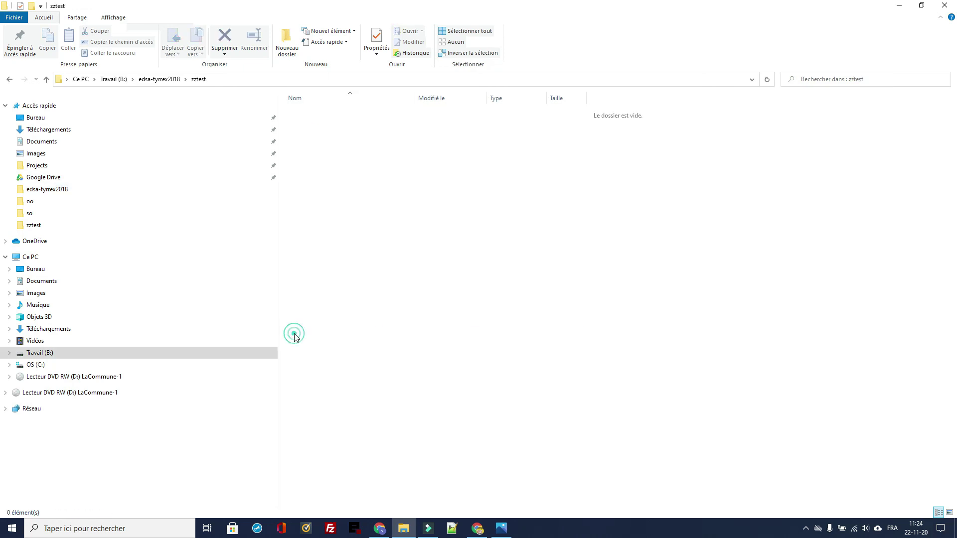
Create a new Word document named test.docx in the zztest folder.
right_click(354, 161)
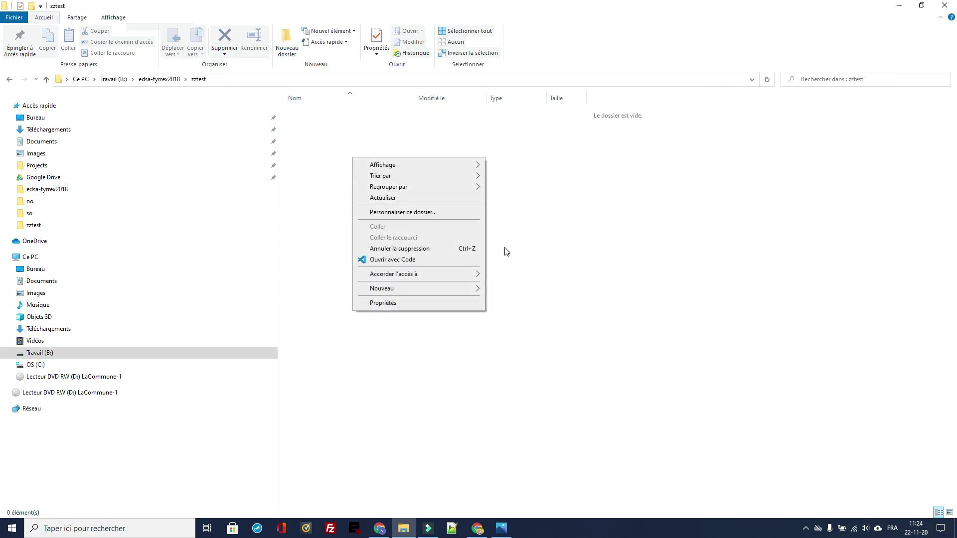
mouse_move(453, 289)
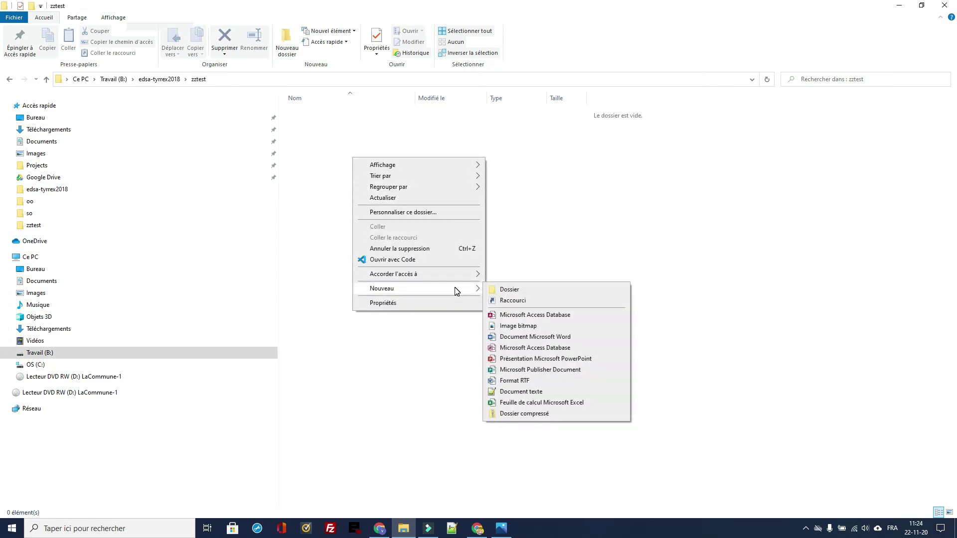
click(527, 342)
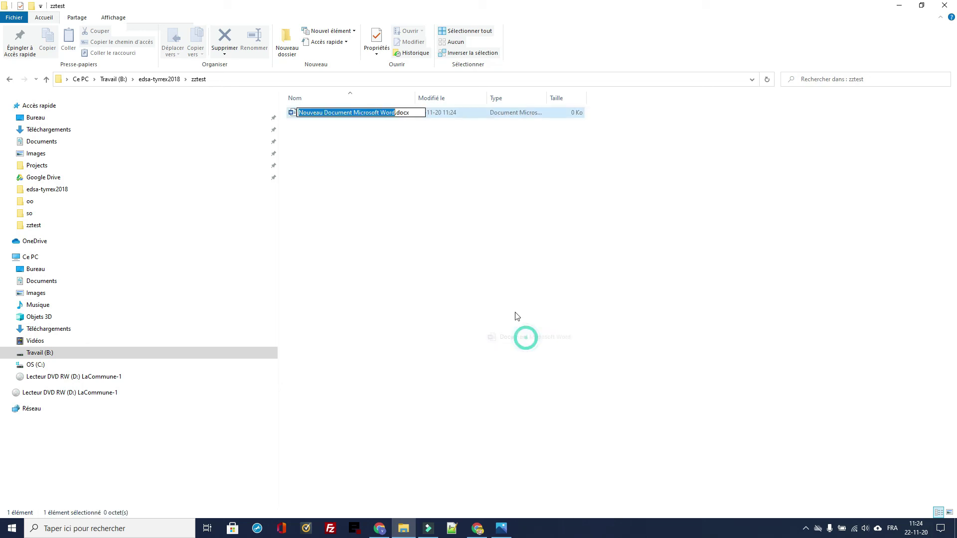
text(test)
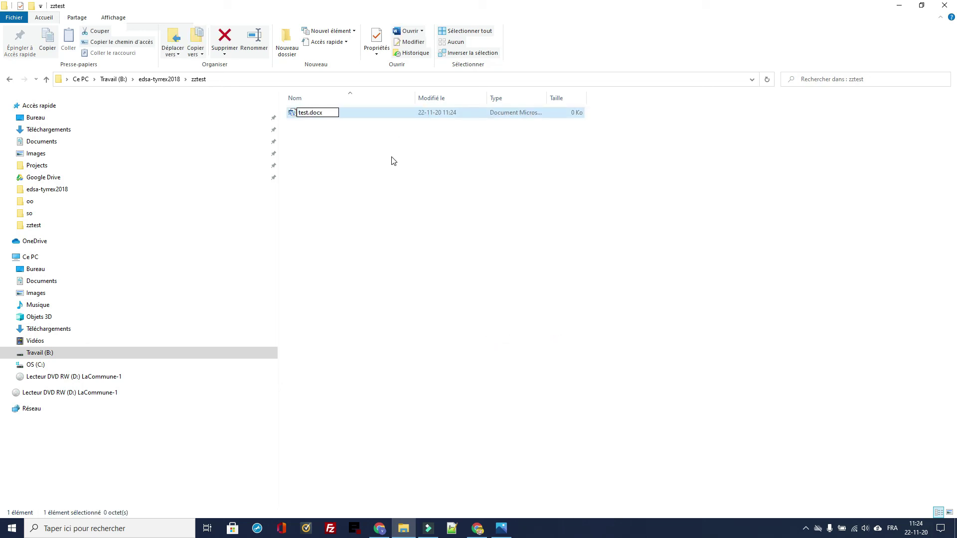
click(394, 160)
Open test.docx in Word, enter the text "Coucou", save the document and close it.
double_click(317, 112)
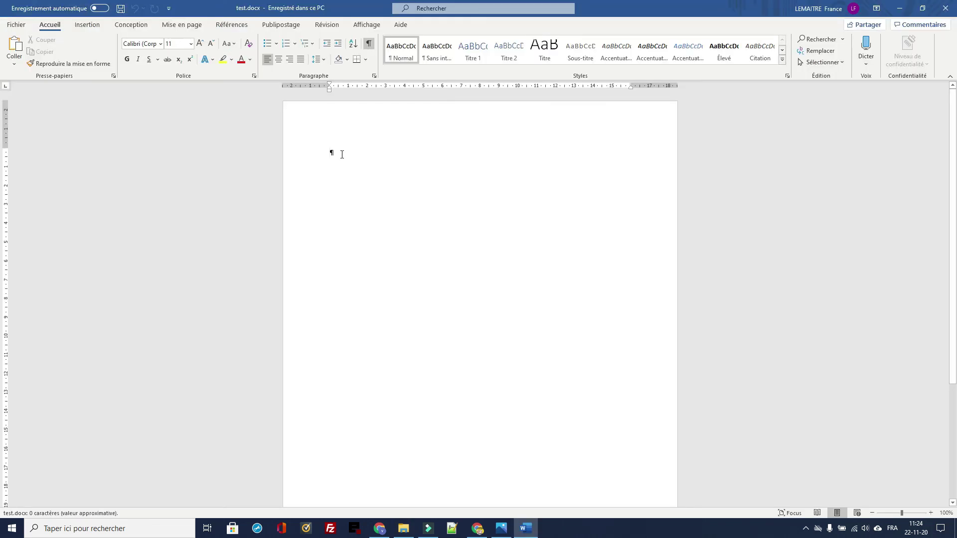
click(342, 154)
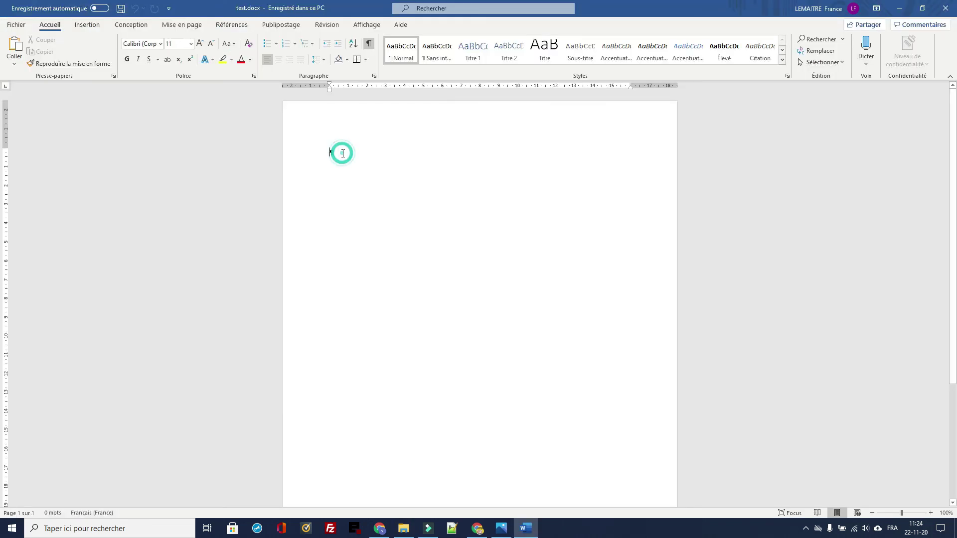
text(Coucou)
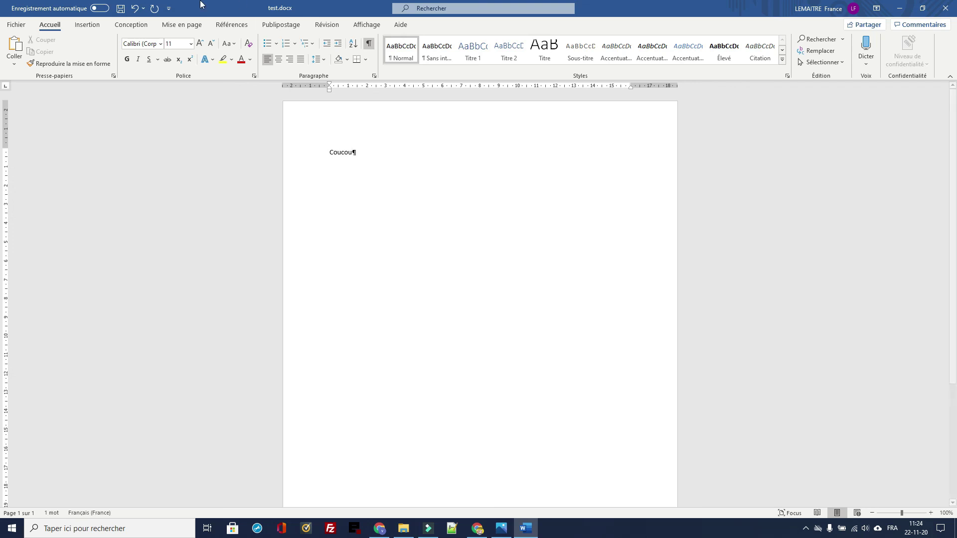
key(ctrl+s)
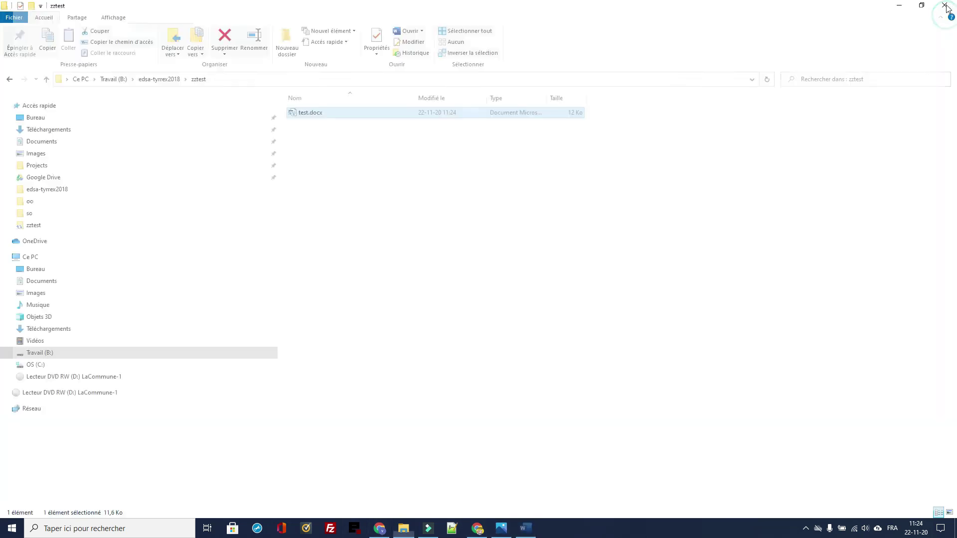
click(945, 8)
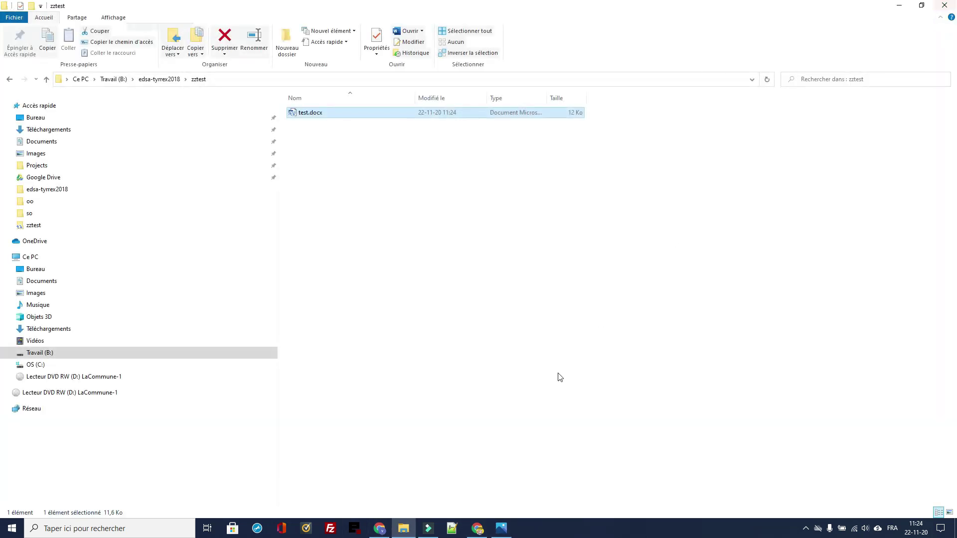
Switch back to Google Drive in Chrome and open the zztest folder of "Mon Ordinateur portable".
click(478, 528)
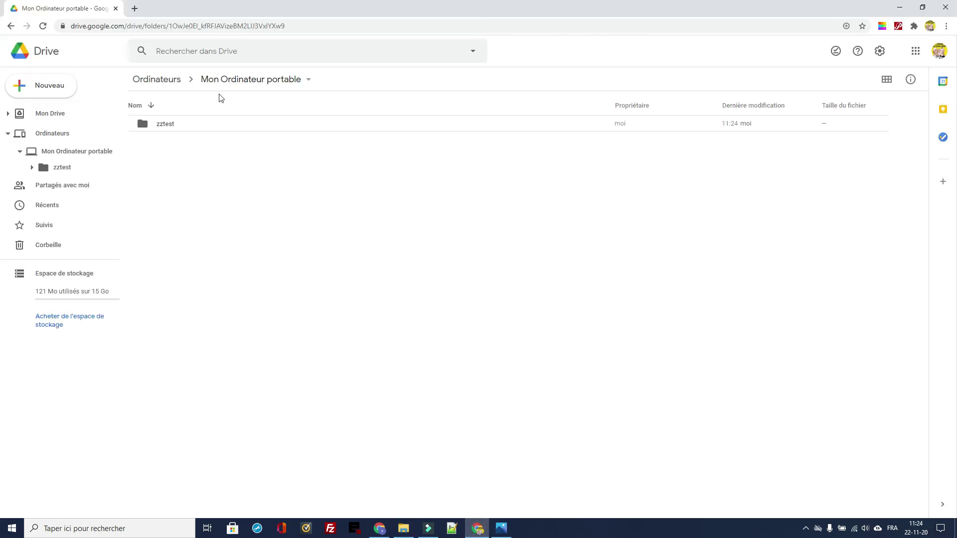
double_click(144, 125)
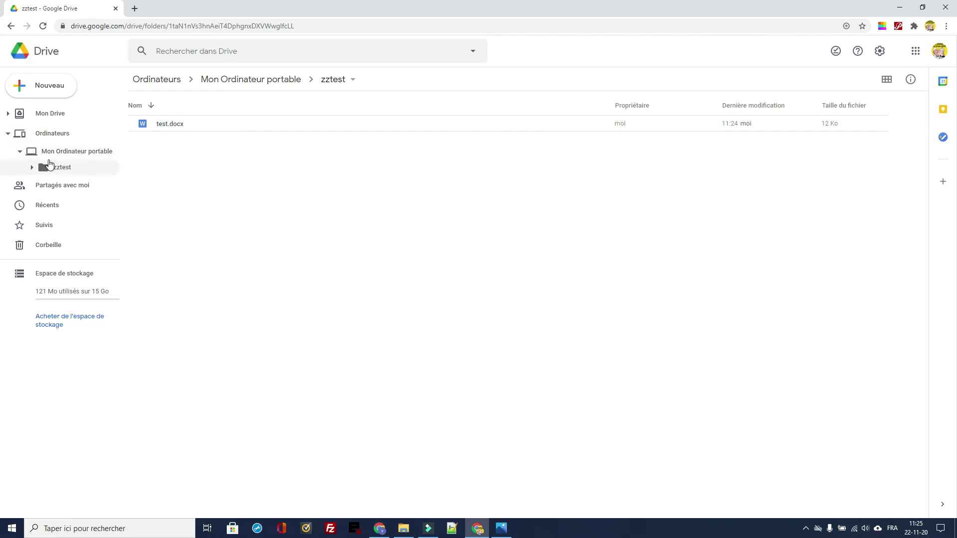
Open test.docx in Google Docs, extend its text to "Coucou à tous" and close the document.
double_click(170, 125)
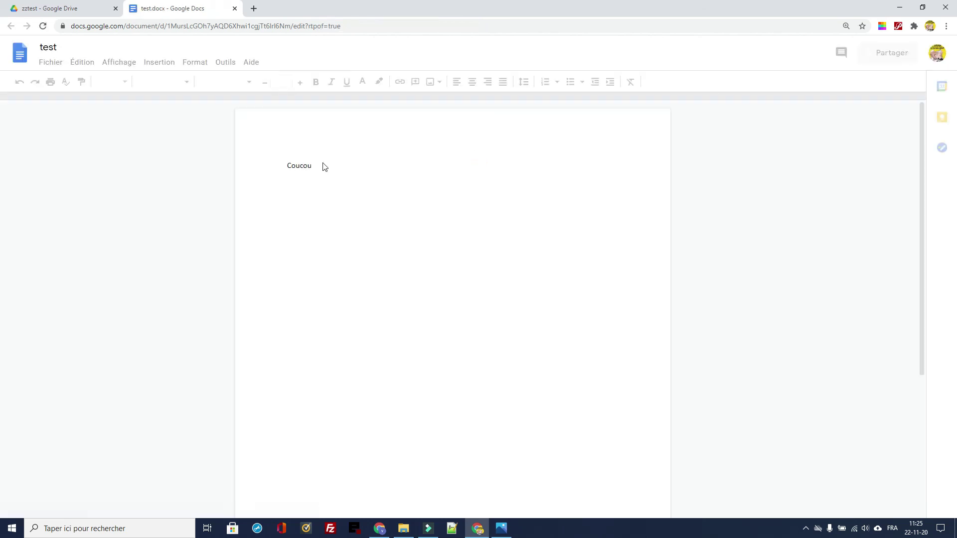
click(332, 163)
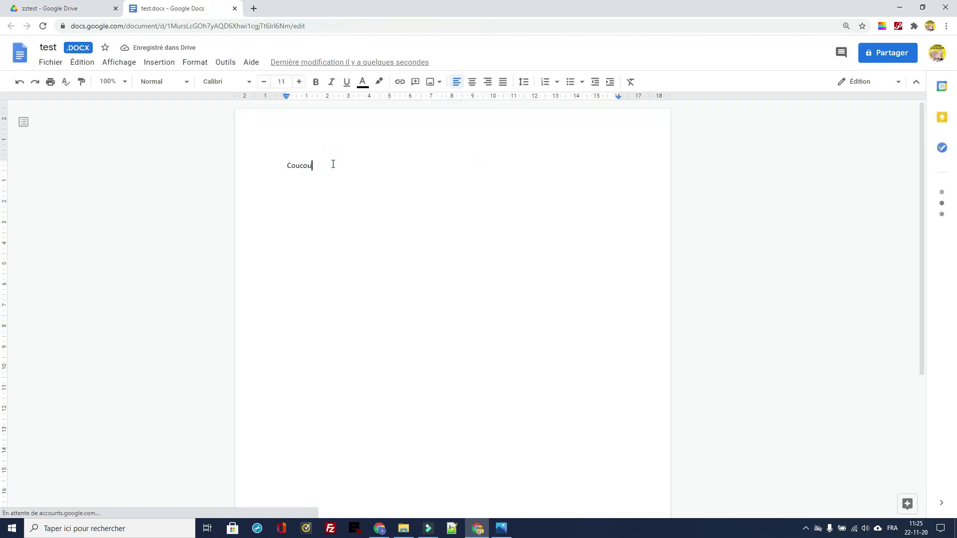
text(à tous)
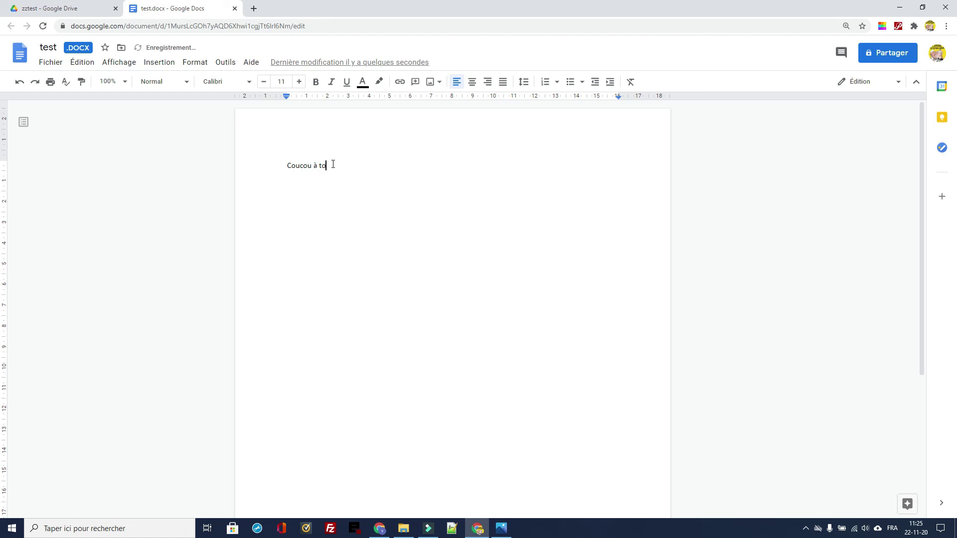
click(55, 63)
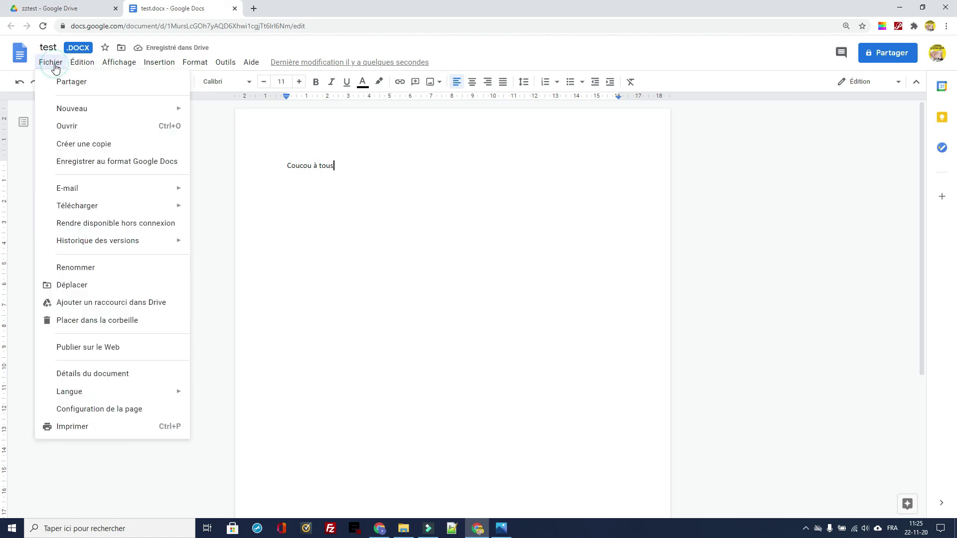
click(511, 229)
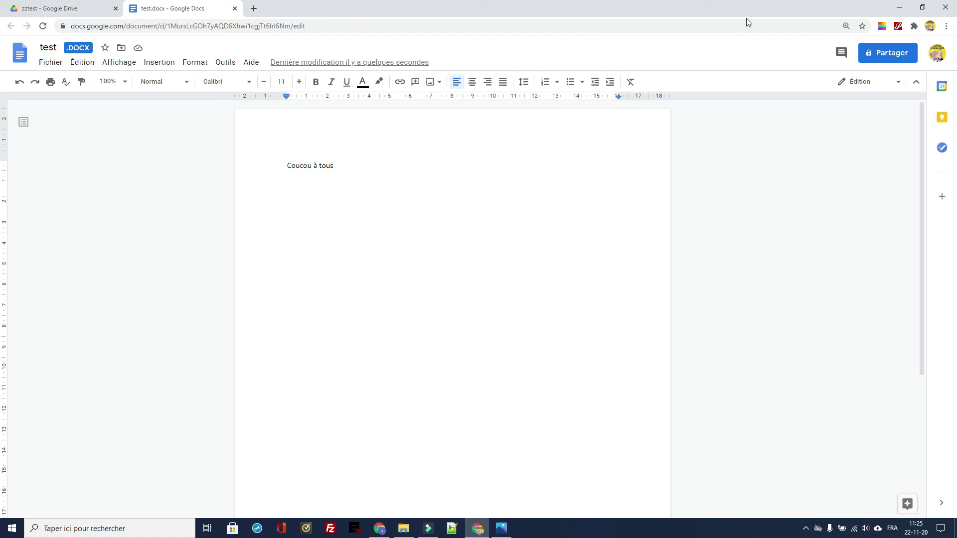
click(234, 9)
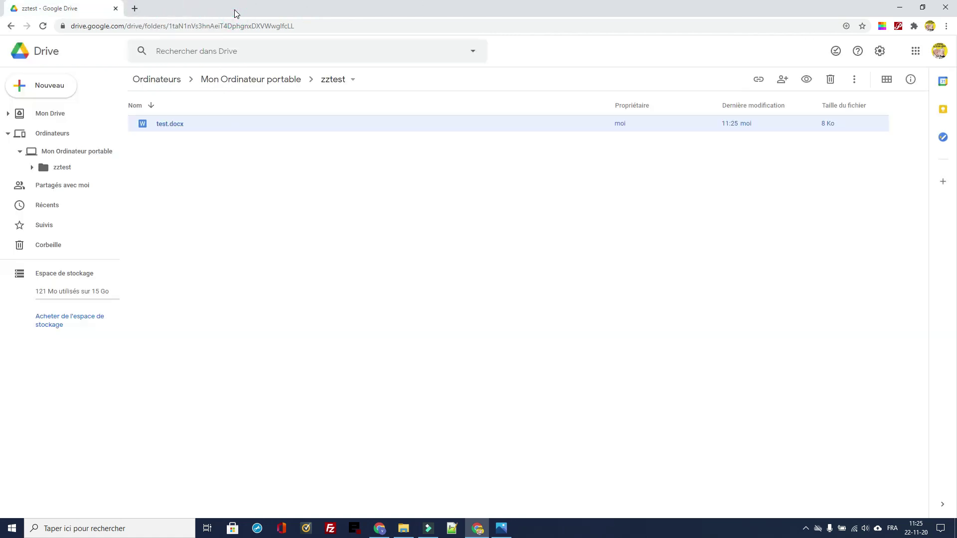
Close Chrome and check the text of test.docx in Word, opening it from the edsa-tyrrex2018 zztest folder in File Explorer.
click(947, 7)
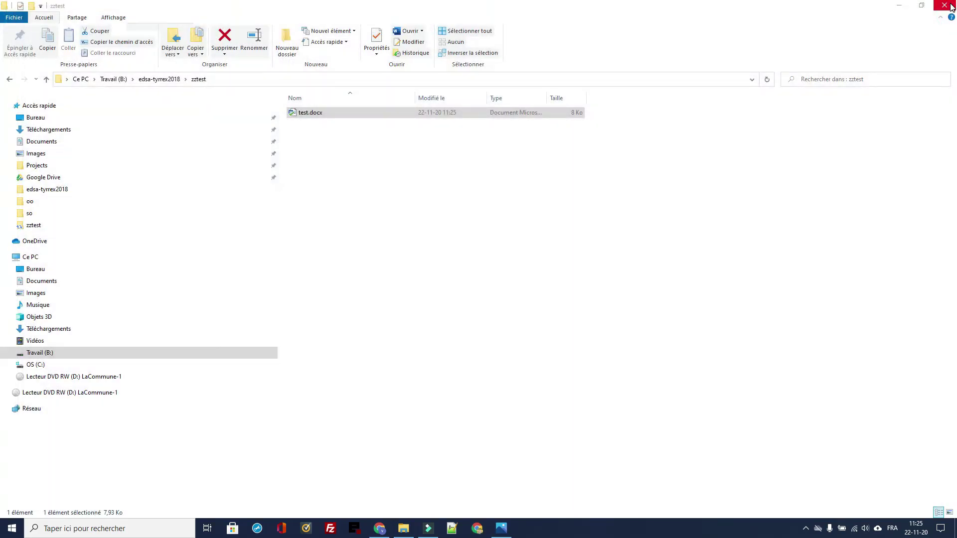
click(74, 353)
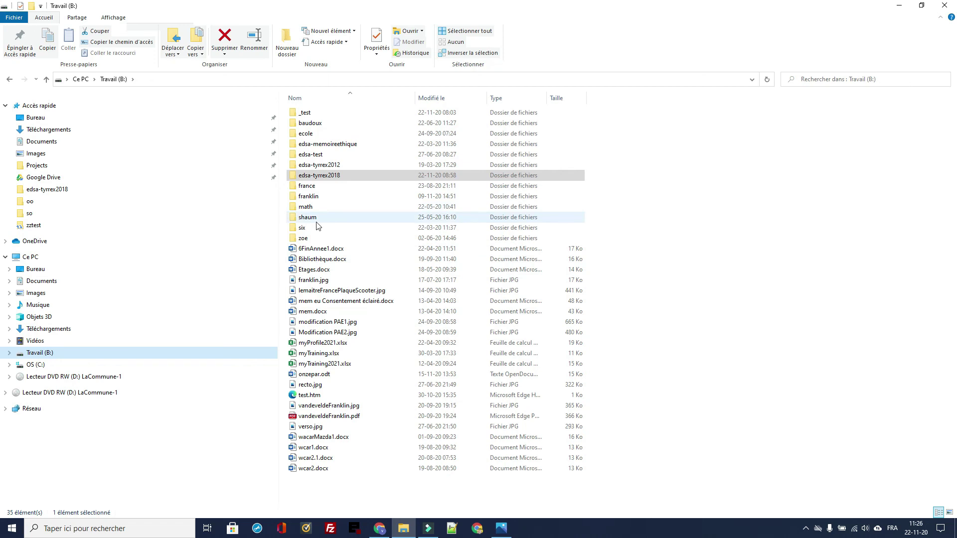
double_click(312, 176)
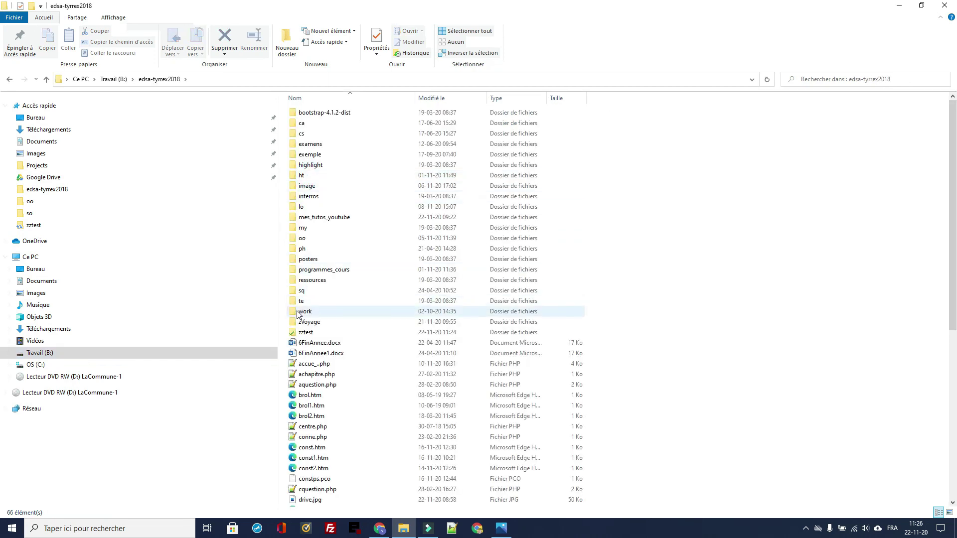
double_click(300, 332)
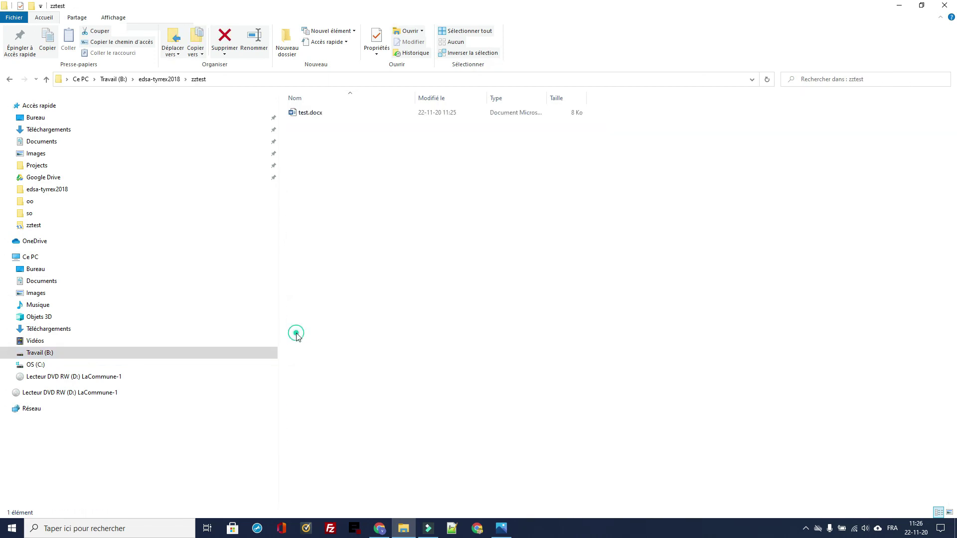
double_click(310, 113)
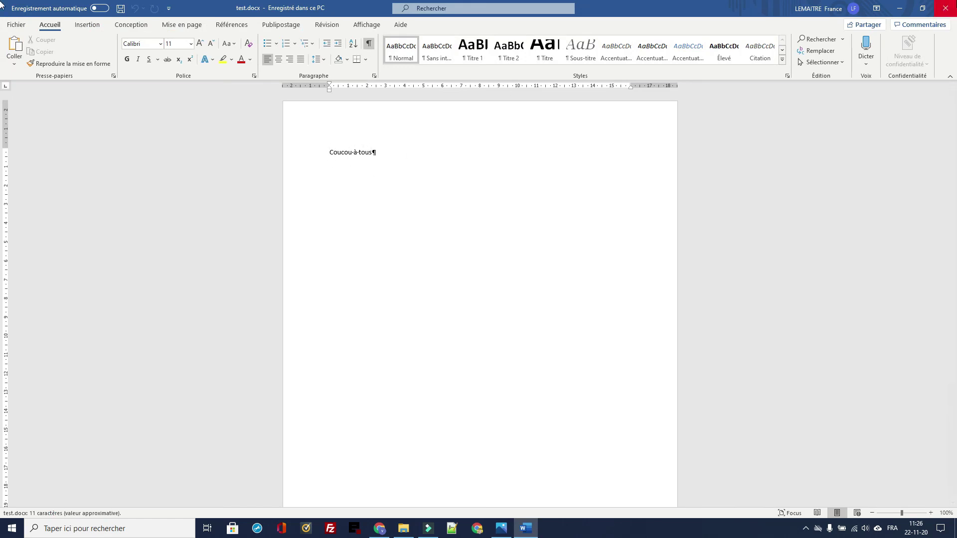
click(946, 10)
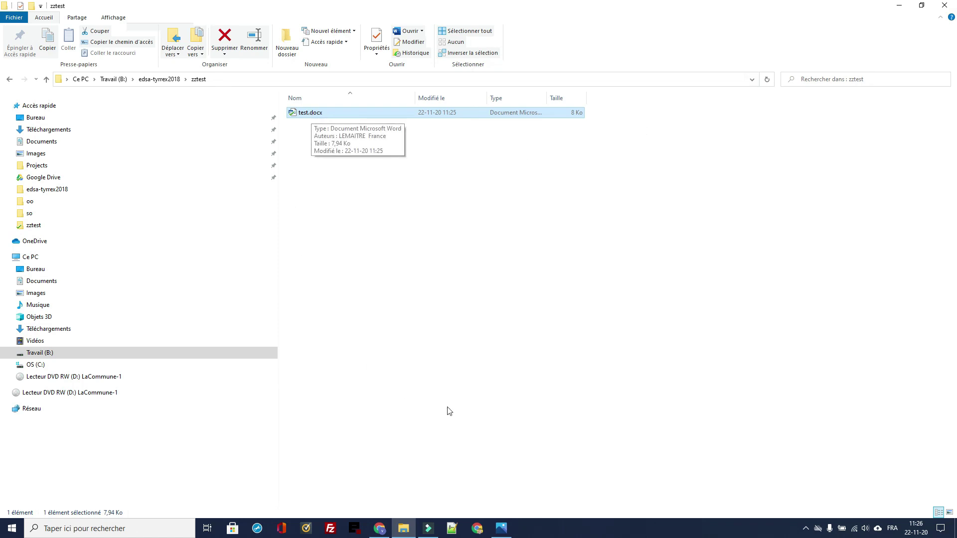
Reopen Google Drive in Chrome and view test.docx from the zztest folder of "Mon Ordinateur portable" in Google Docs, closing the document when done.
click(477, 528)
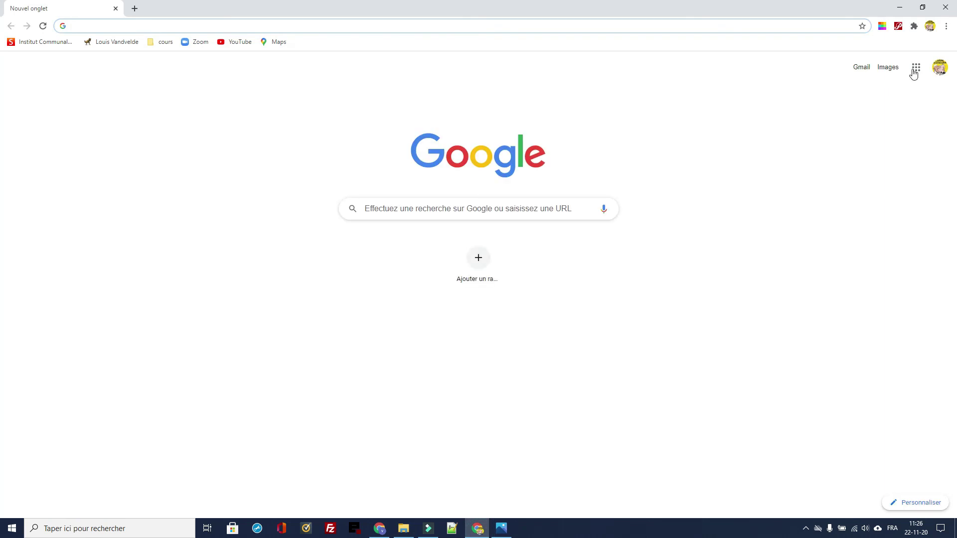
click(916, 68)
click(837, 116)
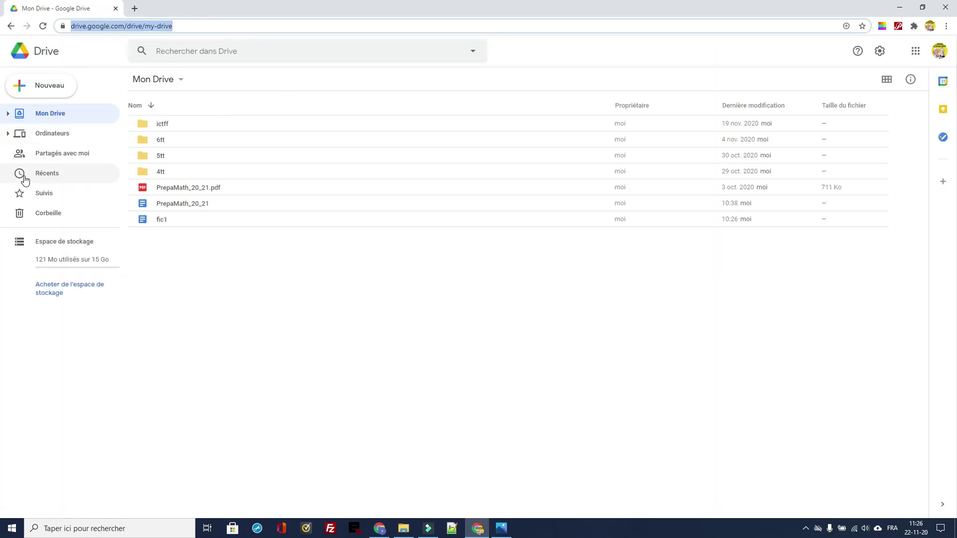
click(21, 135)
double_click(145, 139)
double_click(149, 128)
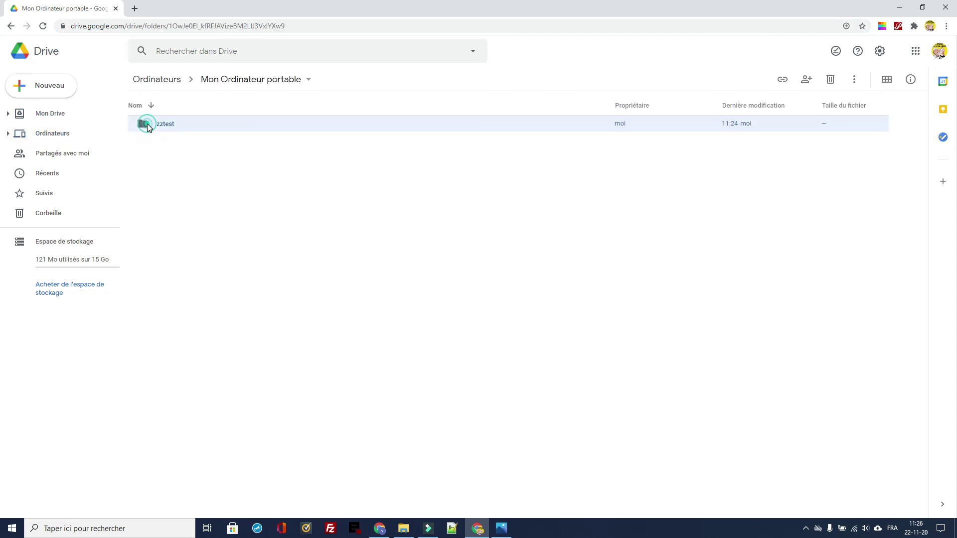
double_click(152, 127)
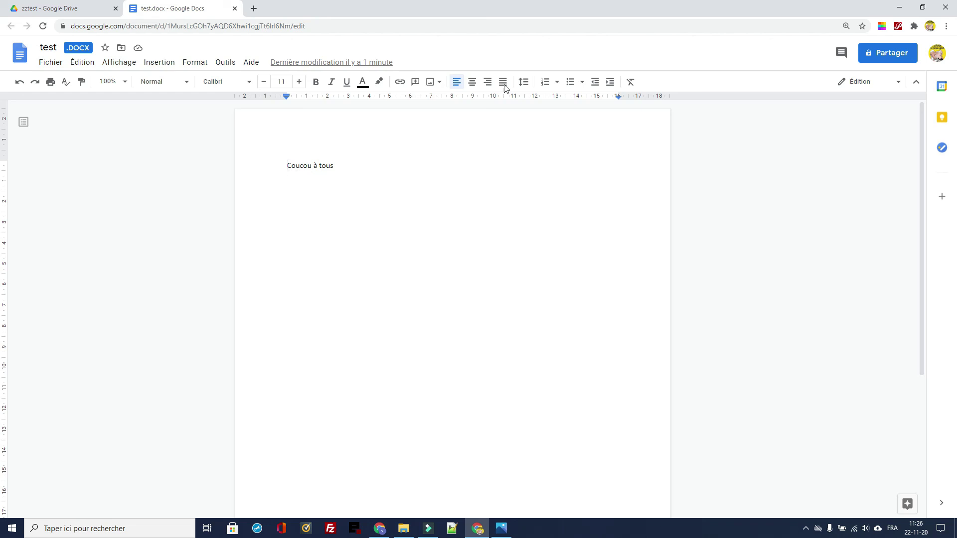
click(234, 14)
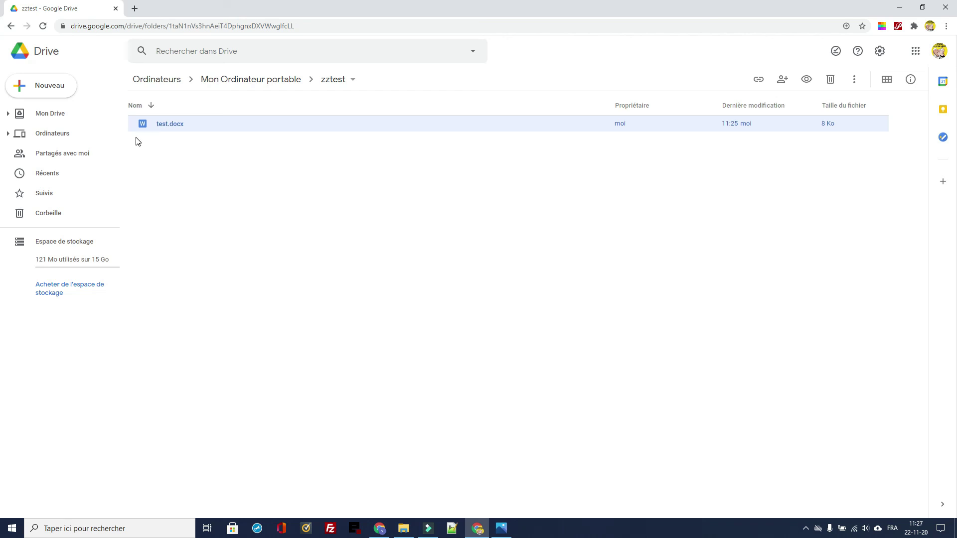
Close Google Drive and switch to the drive.jpg overview image in Photos.
click(116, 8)
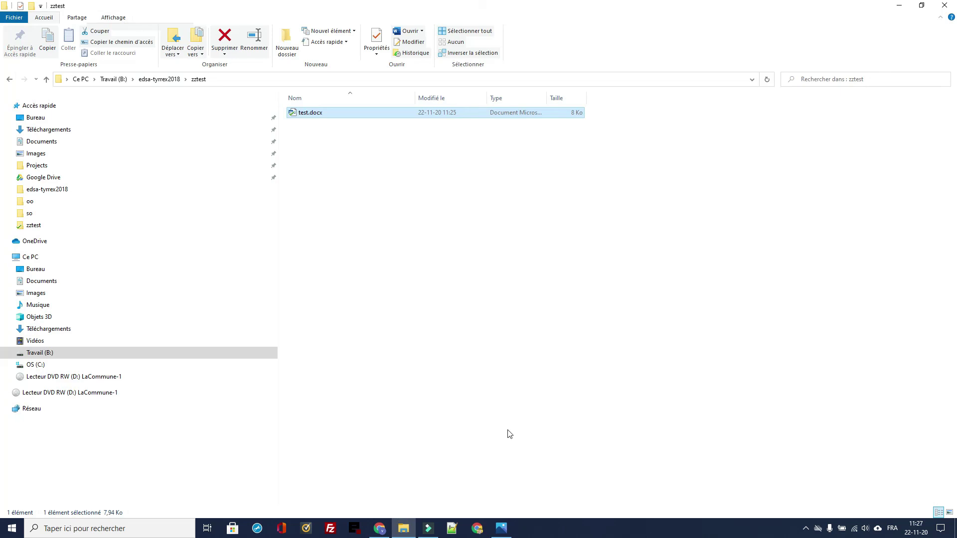
click(501, 527)
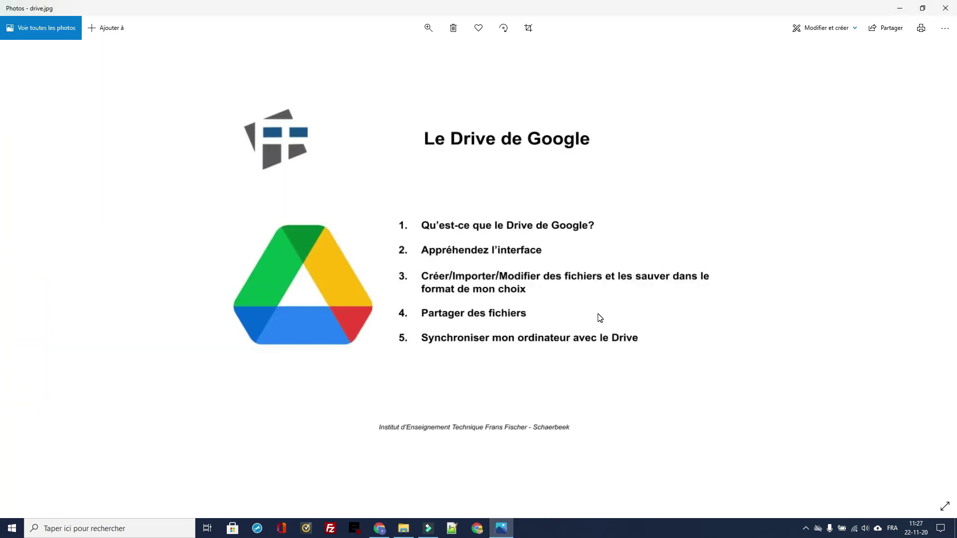